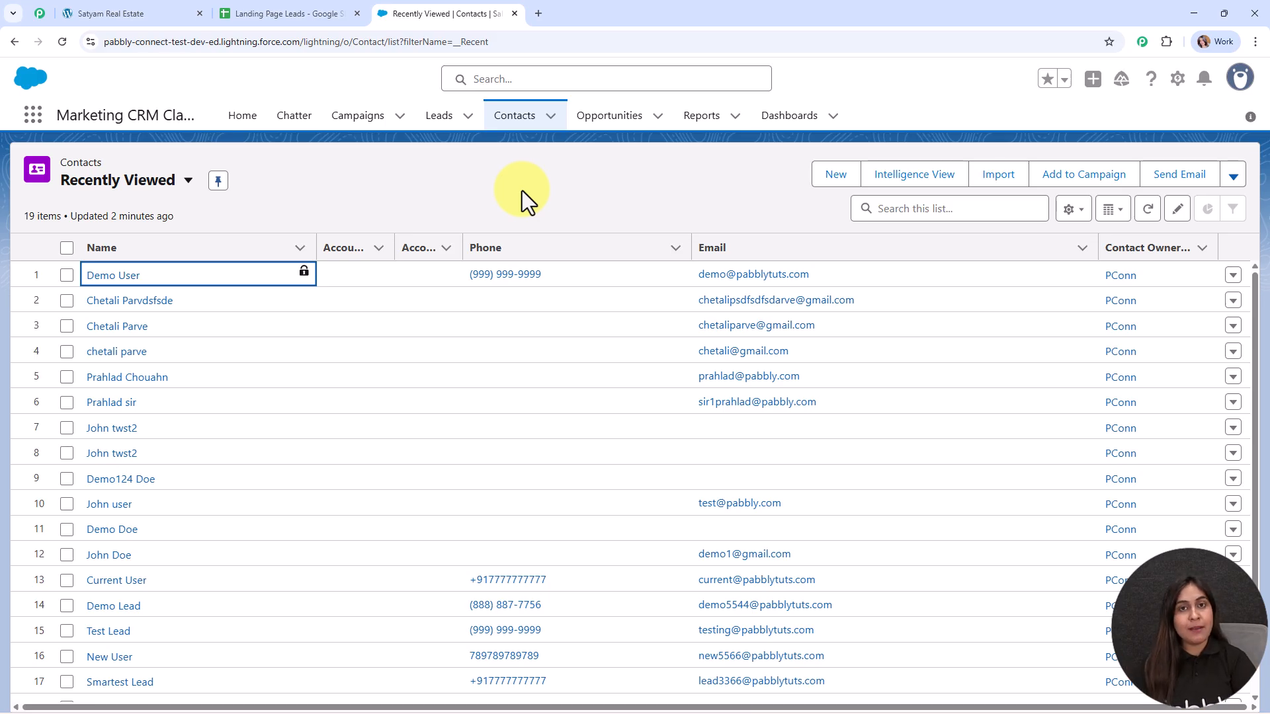
Step: Open a new tab and go to the suggested Pabbly Connect site by typing 'pabb'
click(537, 10)
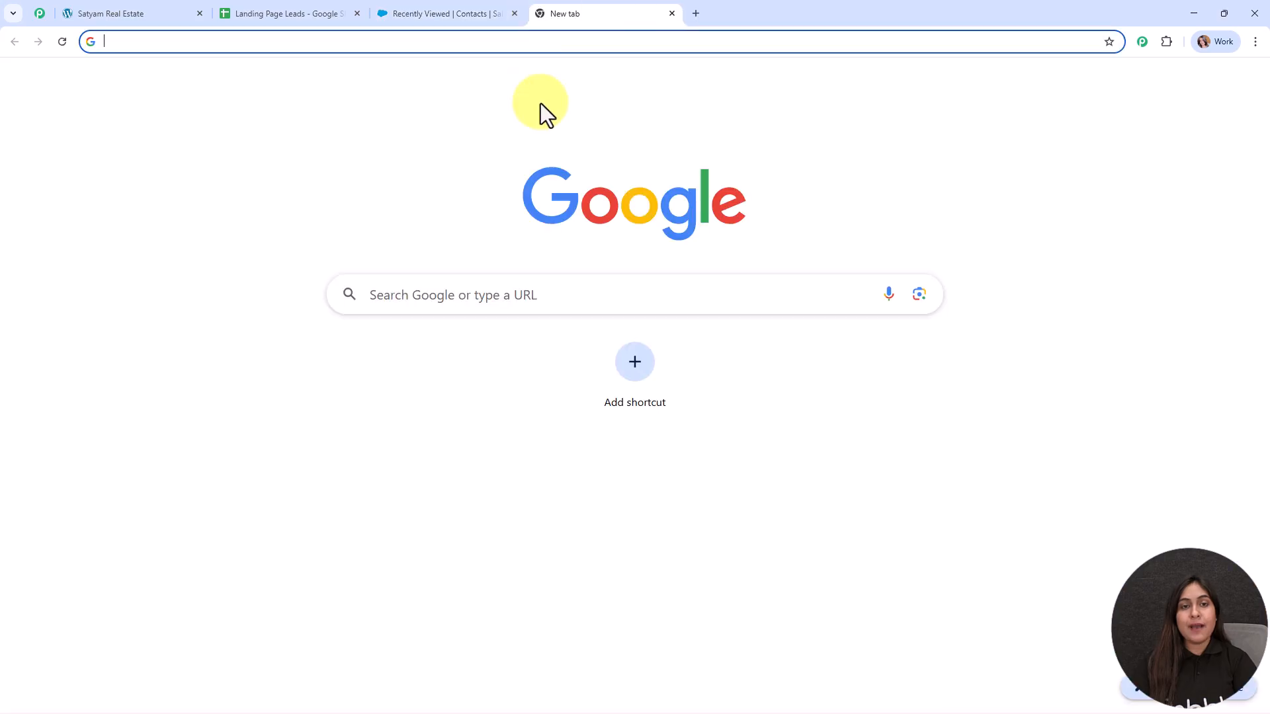
text(pabb)
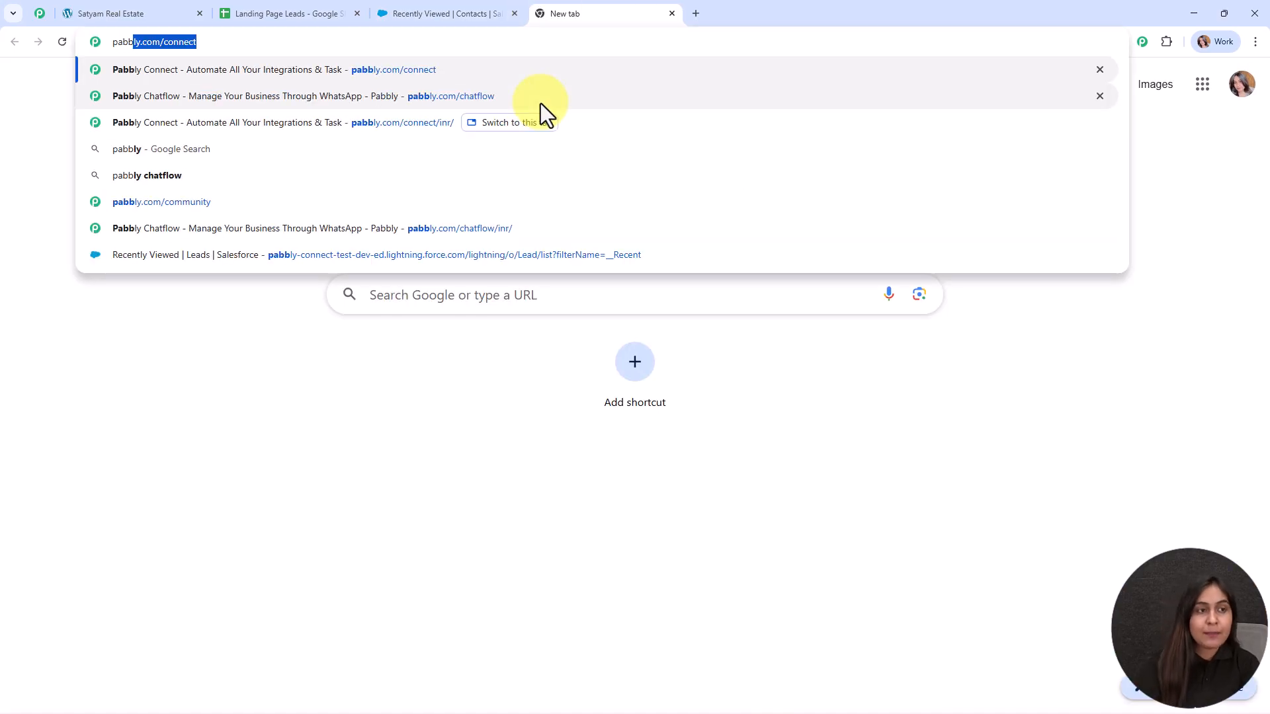
key(Return)
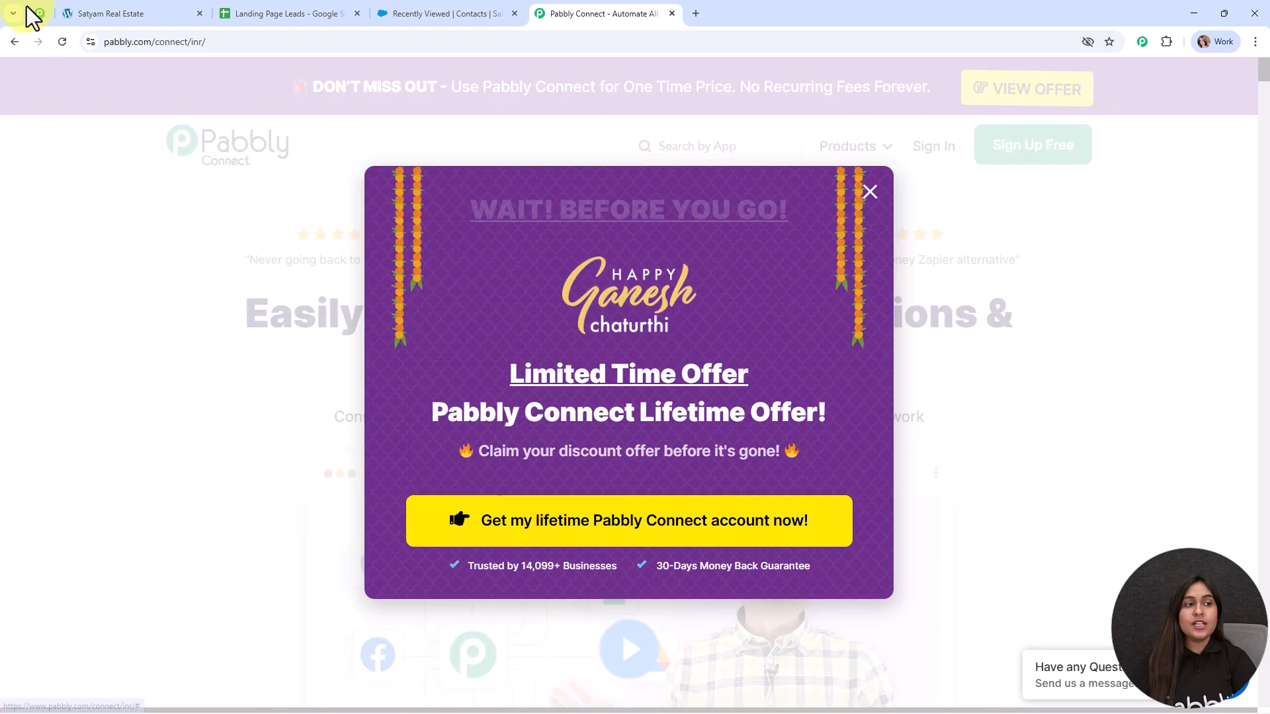
Step: Switch to the Pabbly Community page and scroll through its content
click(34, 13)
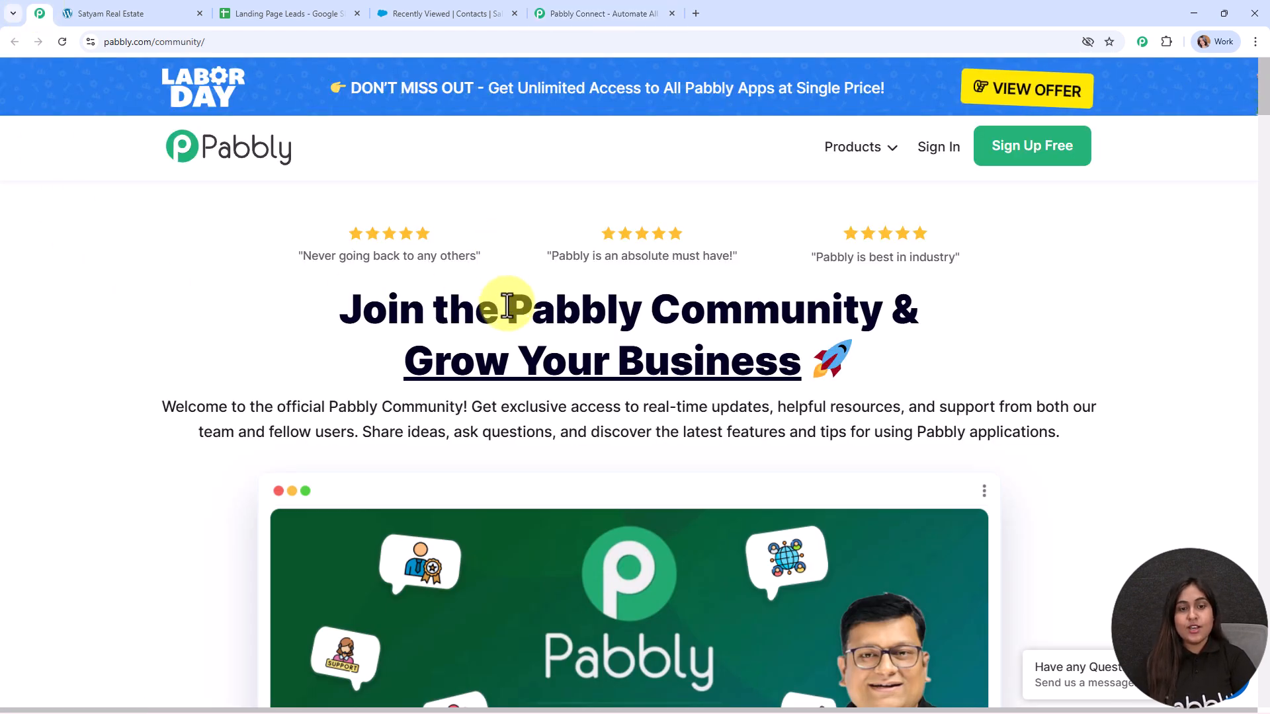
drag(504, 306, 923, 320)
click(939, 285)
scroll(566, 360, down, 20)
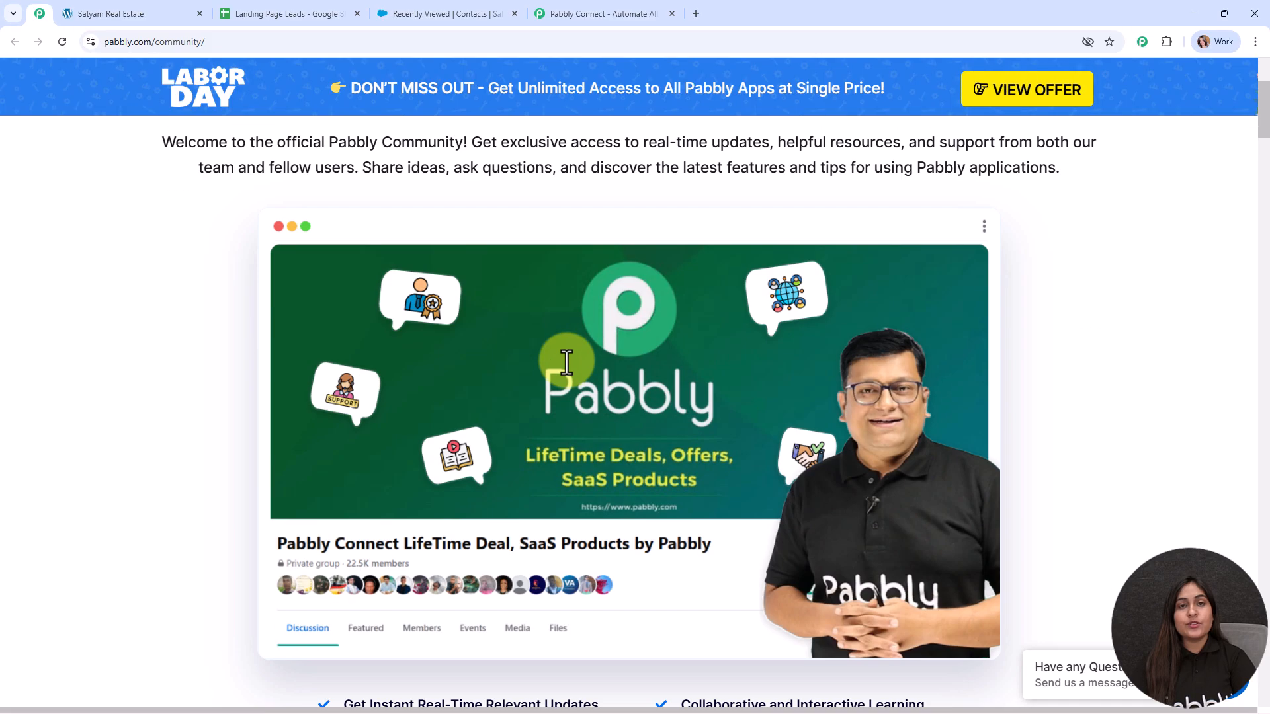
scroll(567, 360, down, 15)
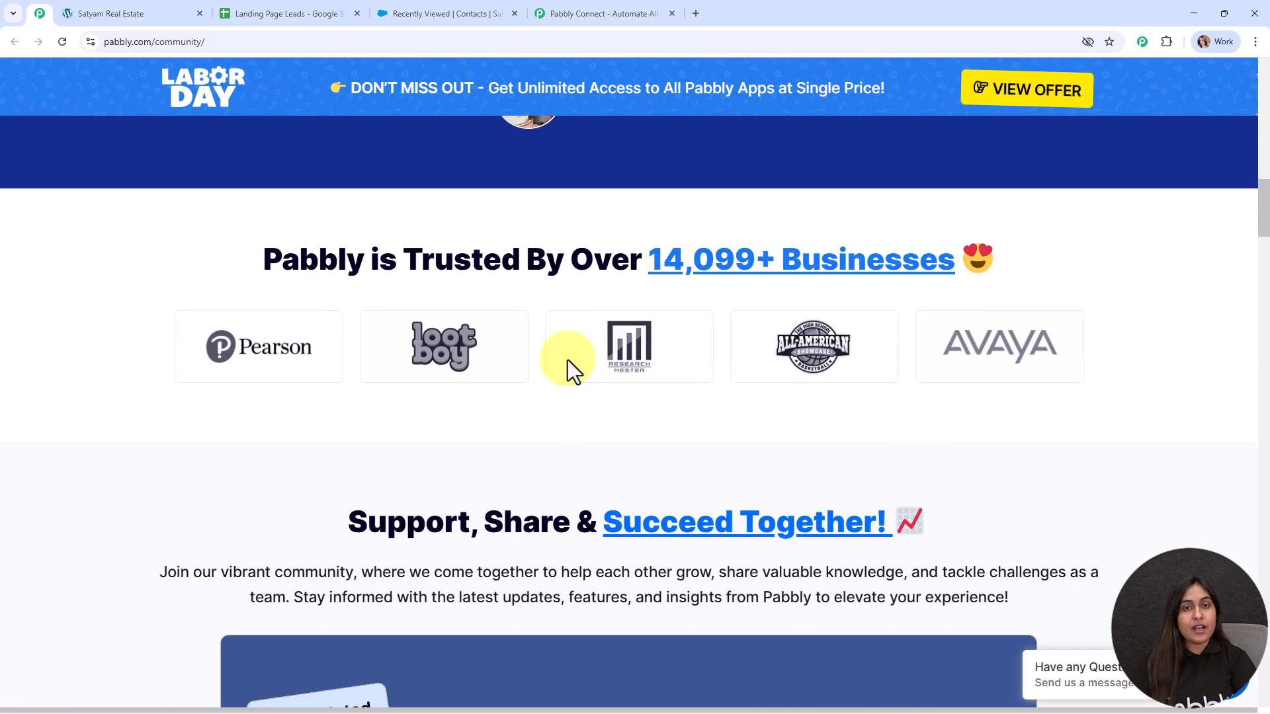
scroll(567, 357, down, 15)
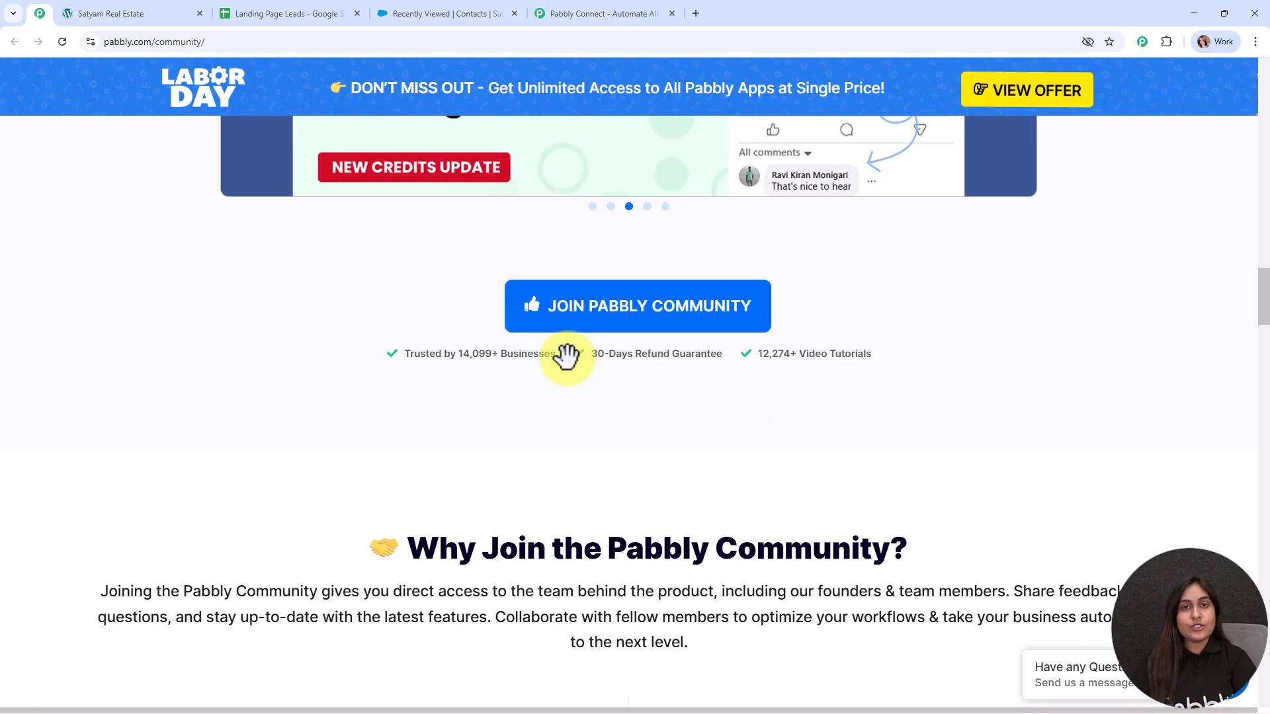
scroll(567, 357, down, 15)
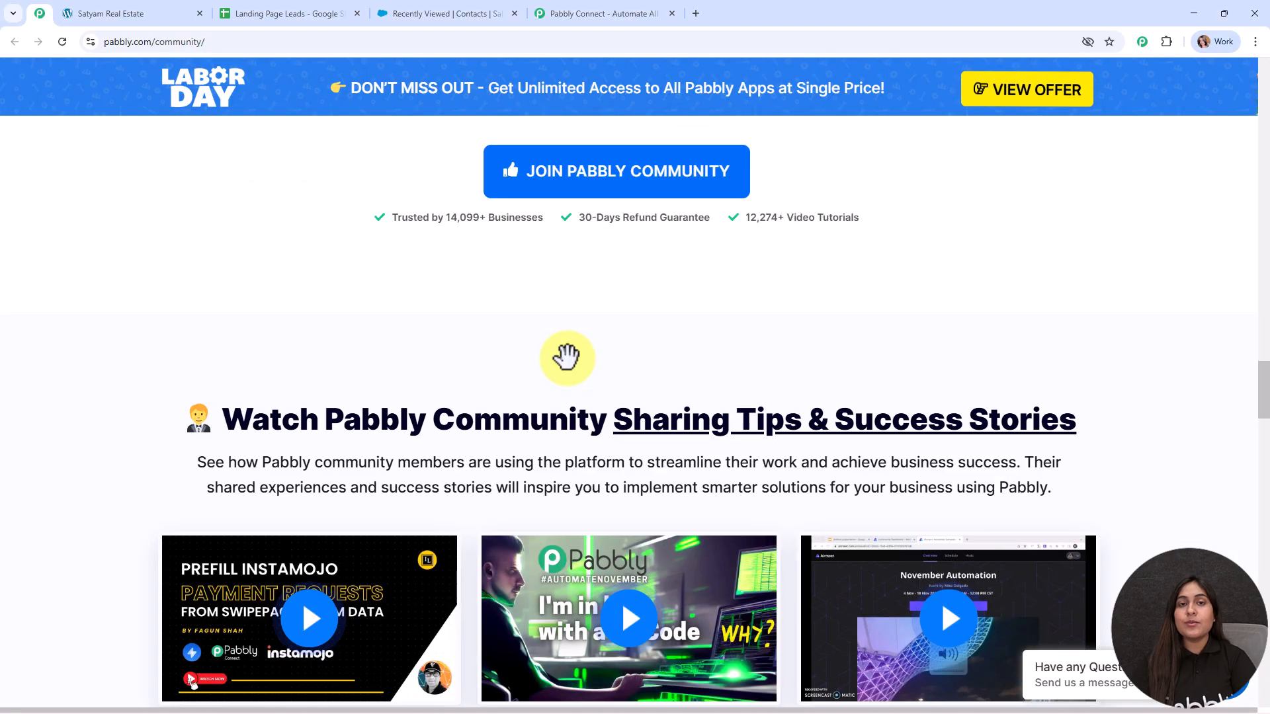
scroll(567, 357, down, 15)
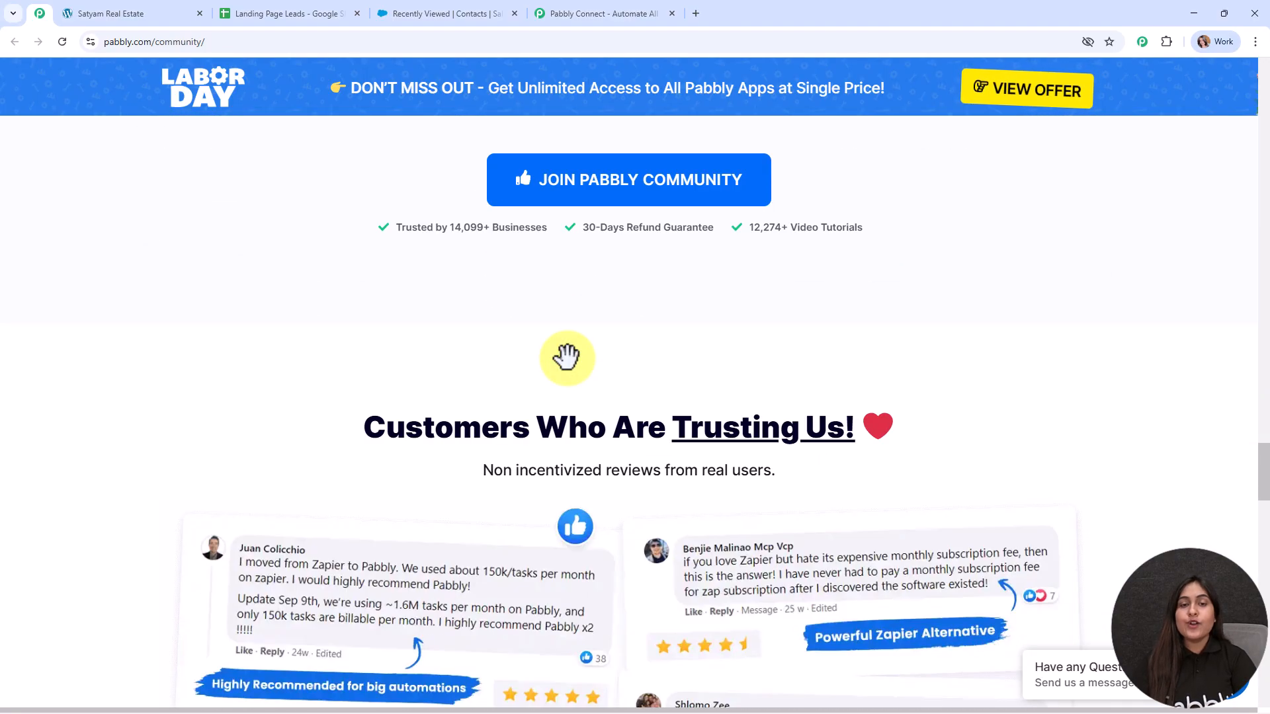
scroll(567, 357, down, 12)
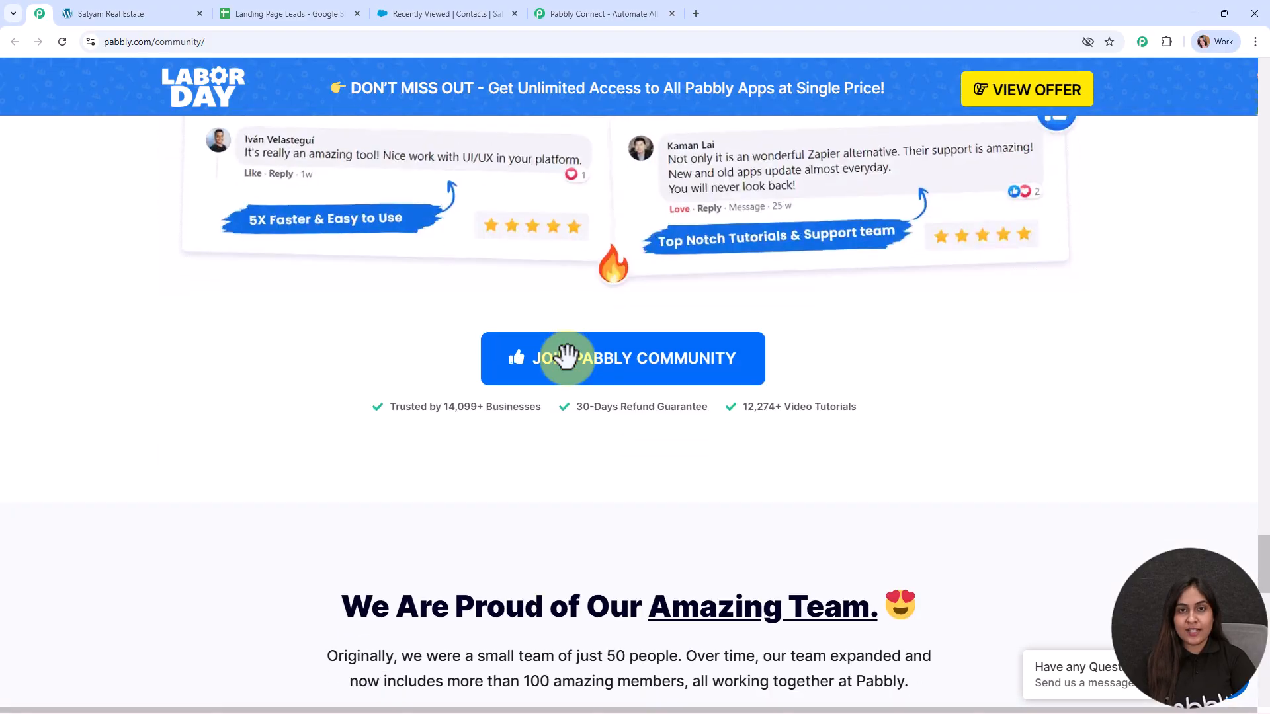
scroll(567, 357, down, 1)
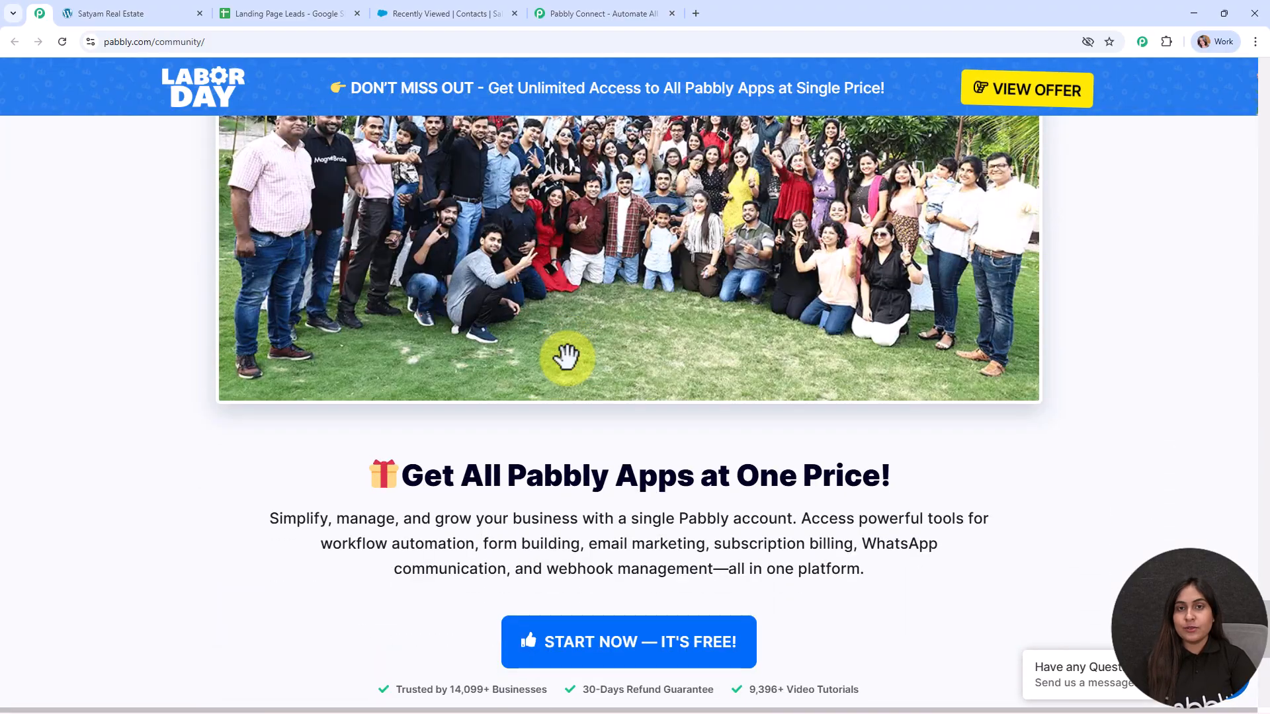
scroll(567, 357, up, 10)
scroll(567, 360, up, 4)
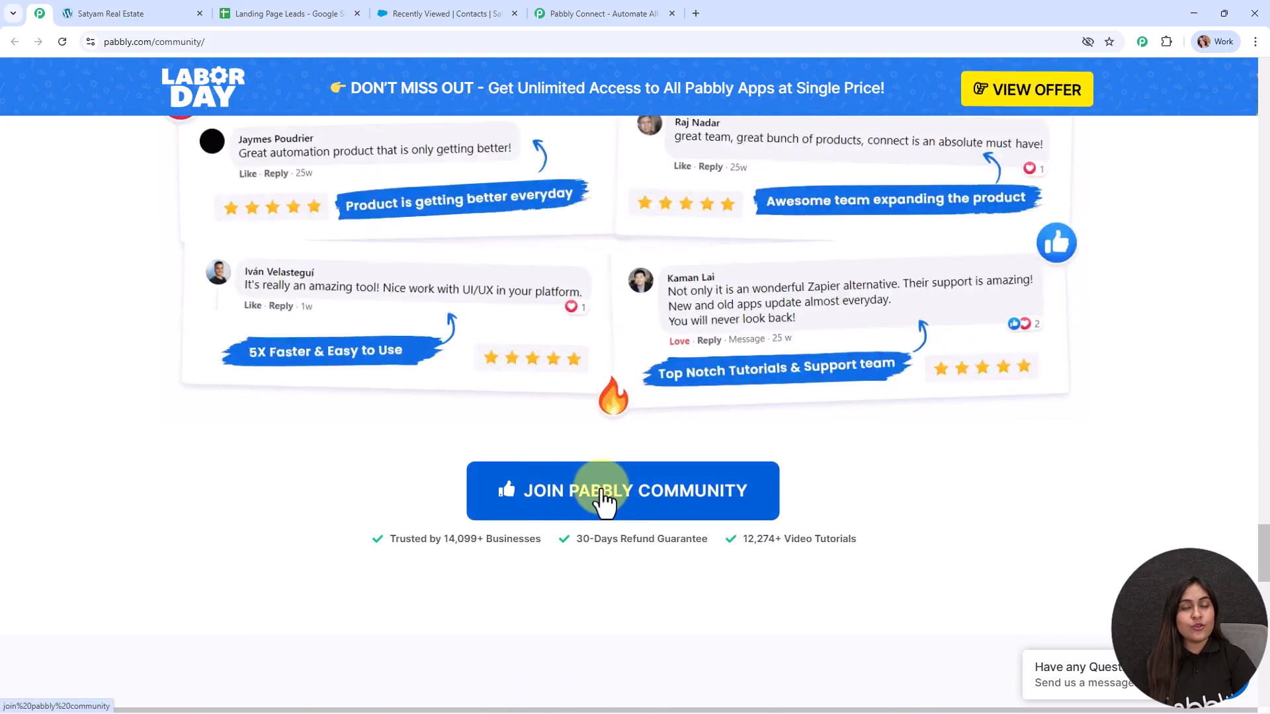
drag(1265, 589, 1265, 113)
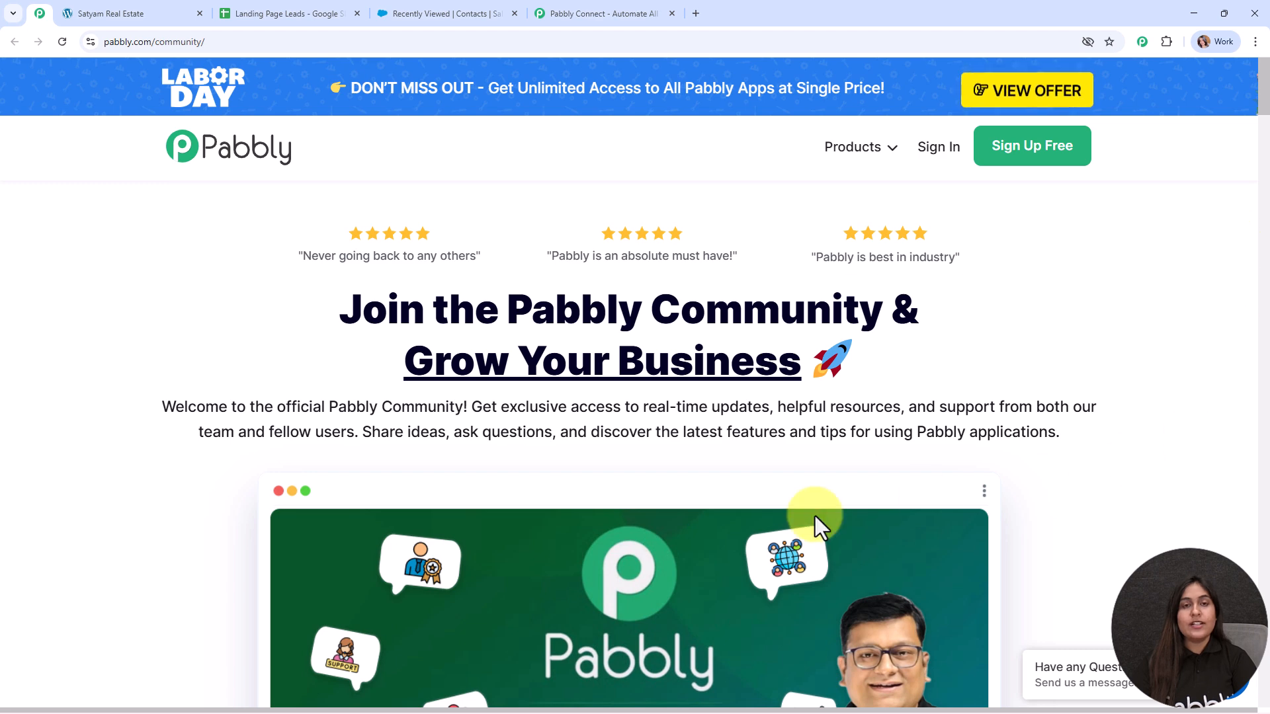
Step: Dismiss the limited-time offer, sign in, and open Pabbly Connect from All Pabbly Apps
click(614, 12)
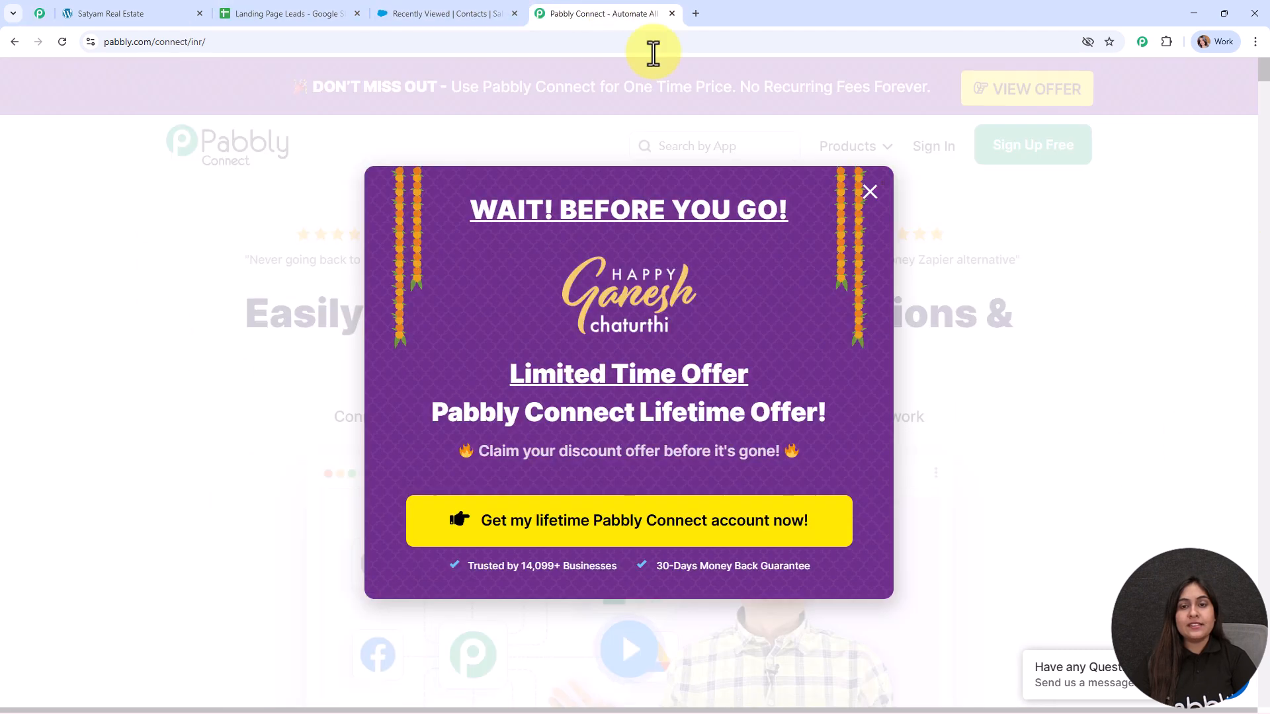
click(869, 193)
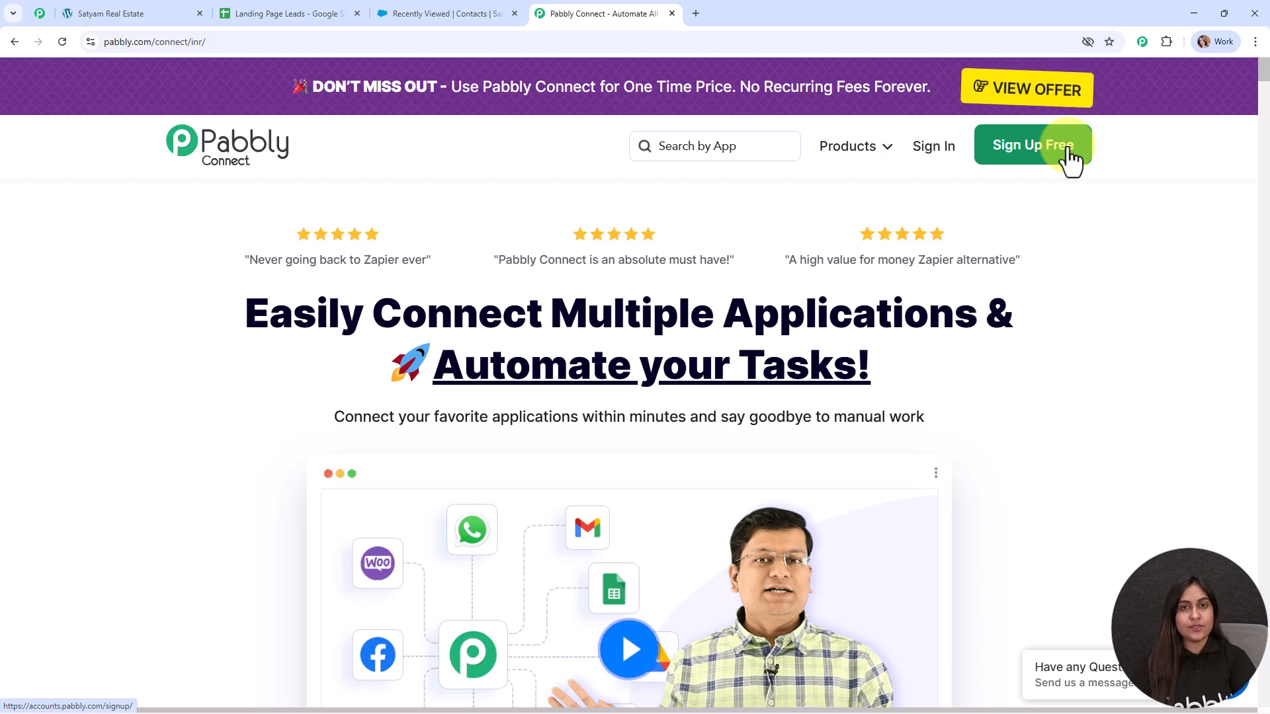
click(926, 147)
drag(82, 176, 364, 176)
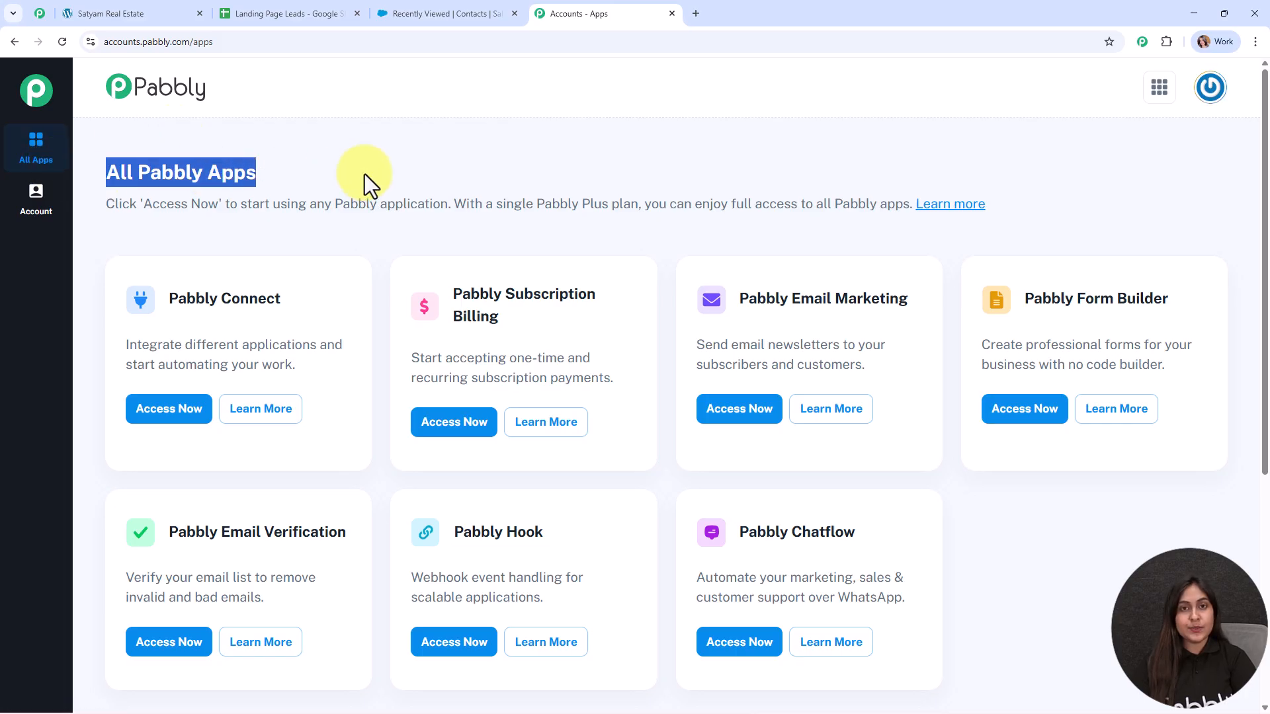
click(371, 172)
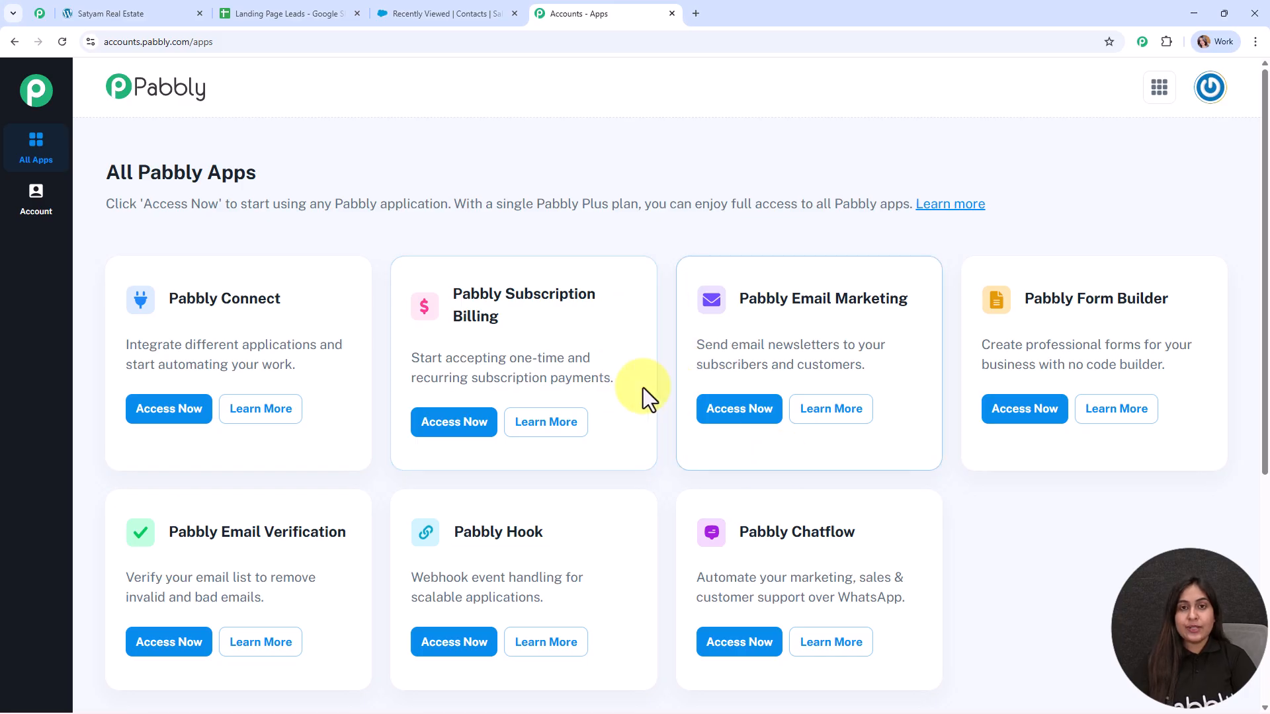
click(178, 415)
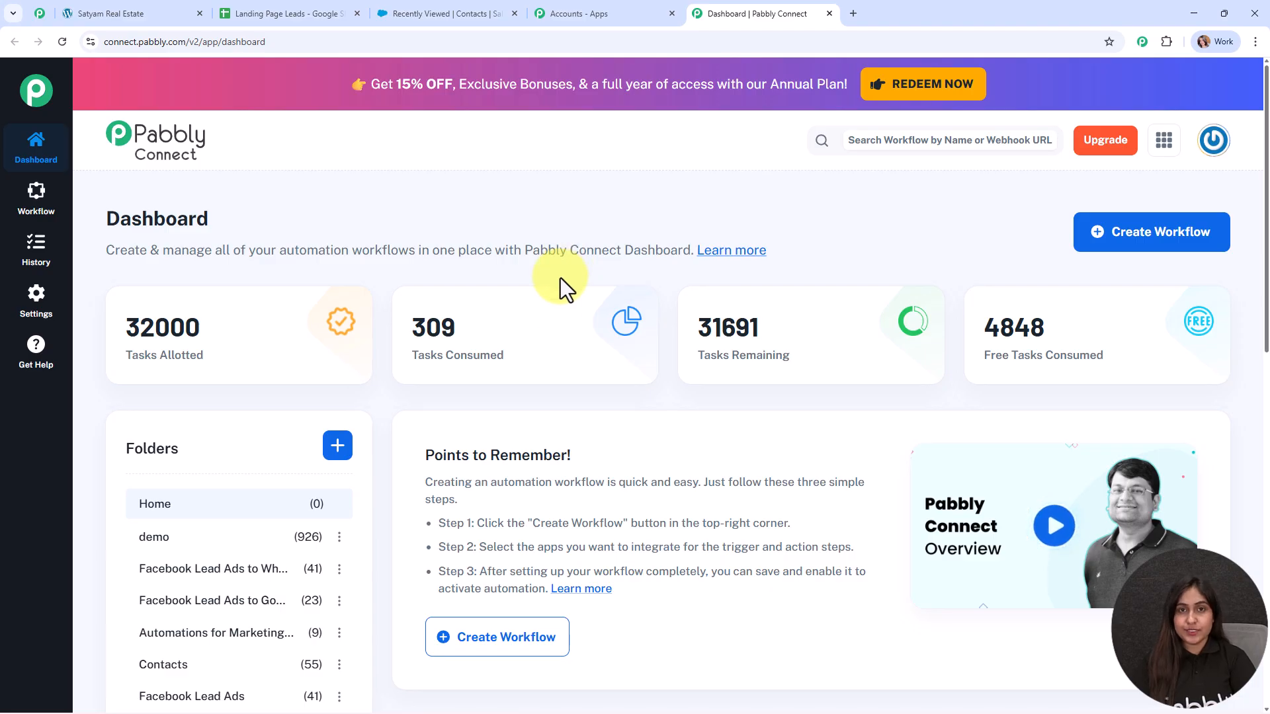
Step: Create a workflow and choose the New (Beta) workflow builder
click(1140, 238)
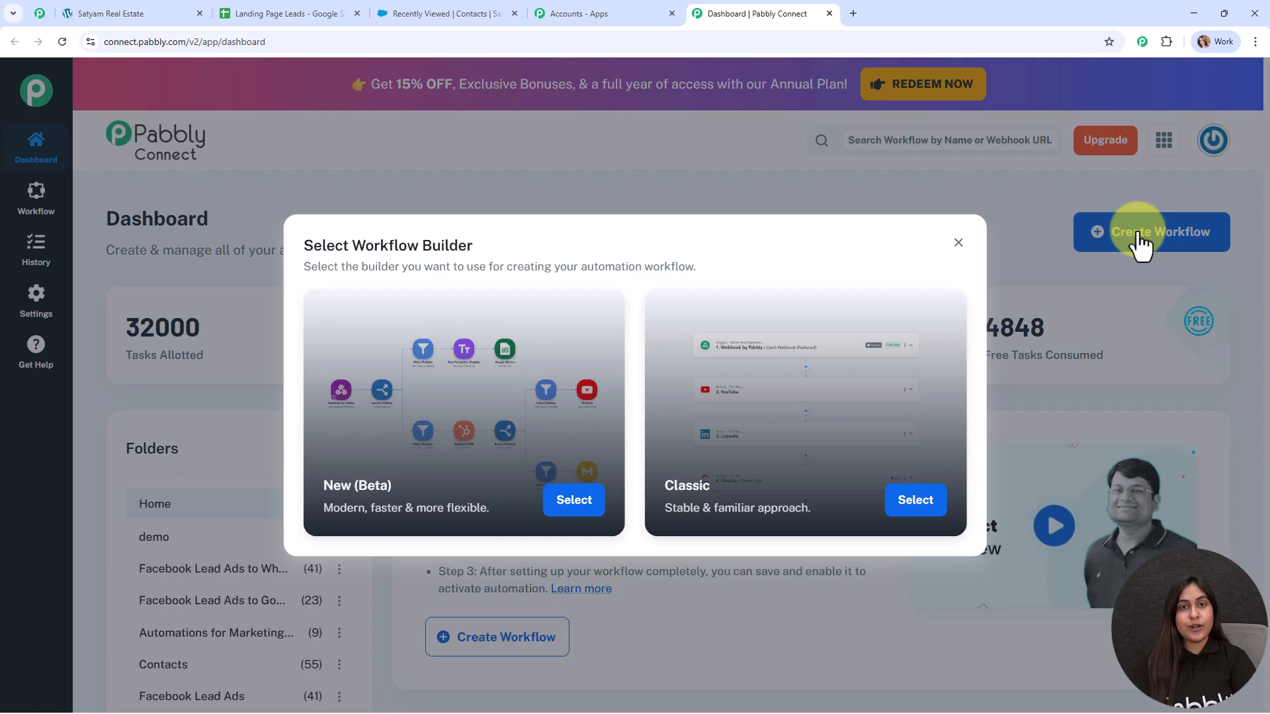
drag(489, 245, 303, 245)
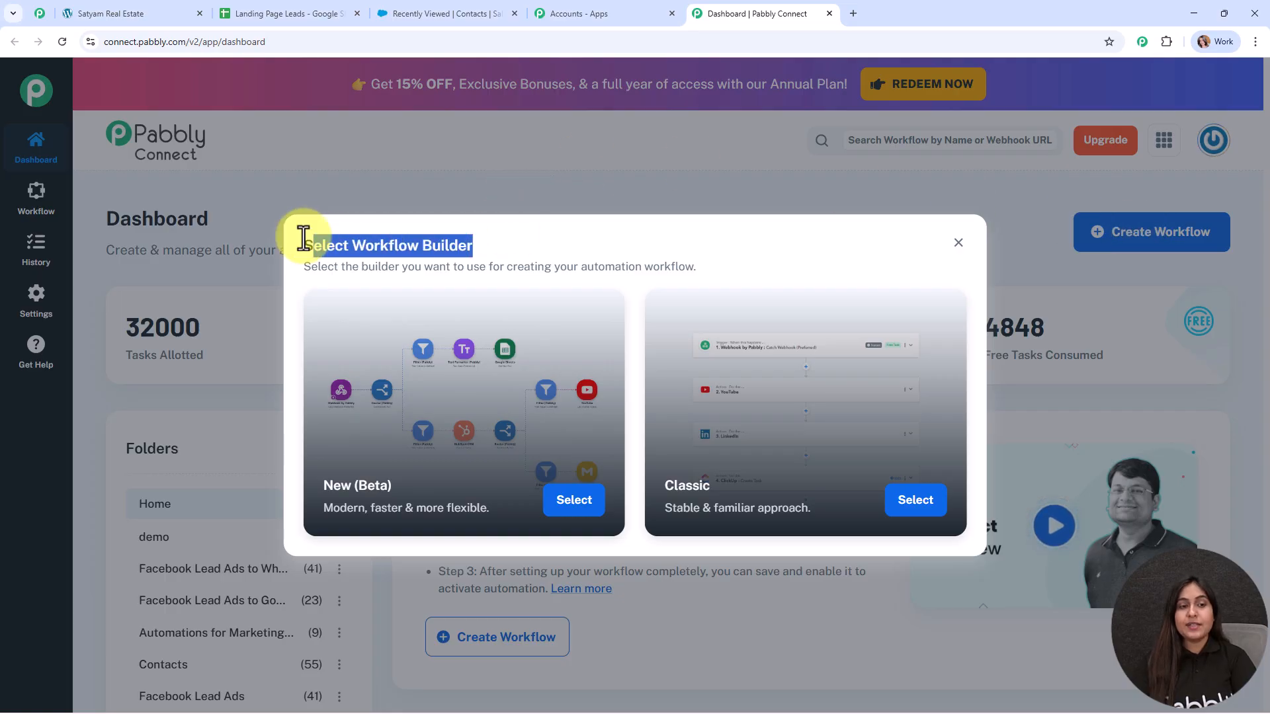
click(553, 239)
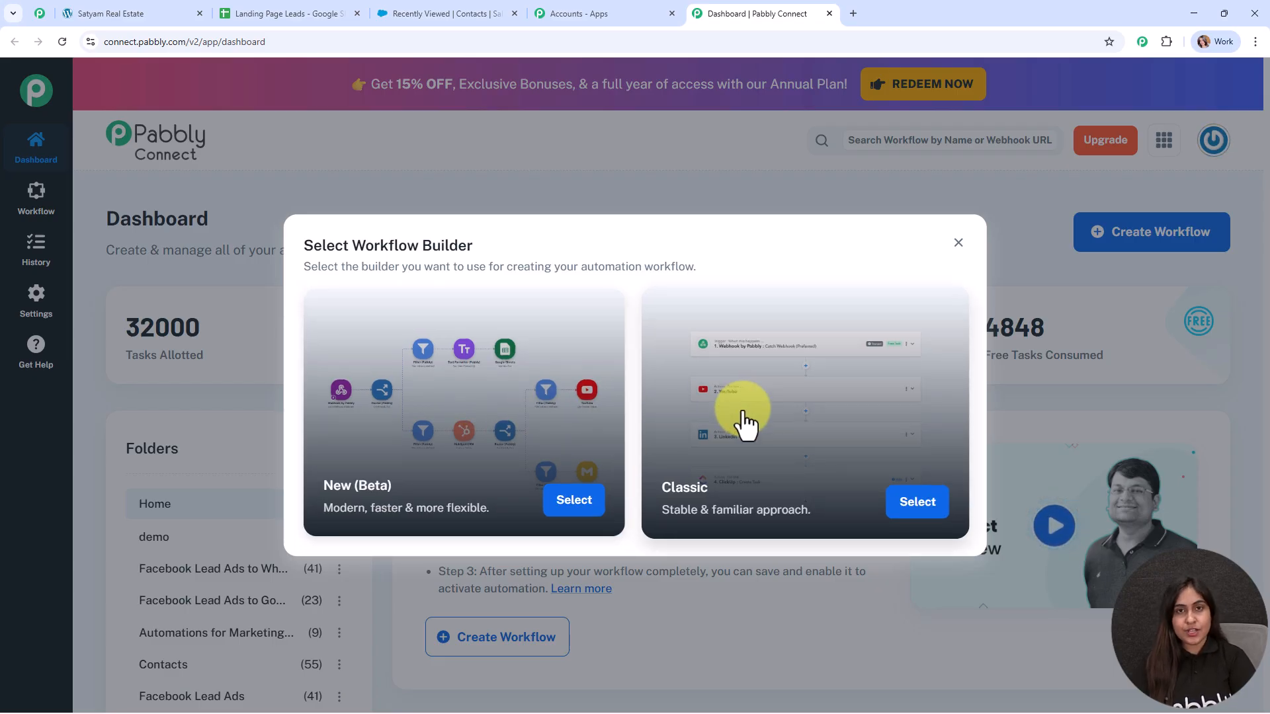
click(585, 507)
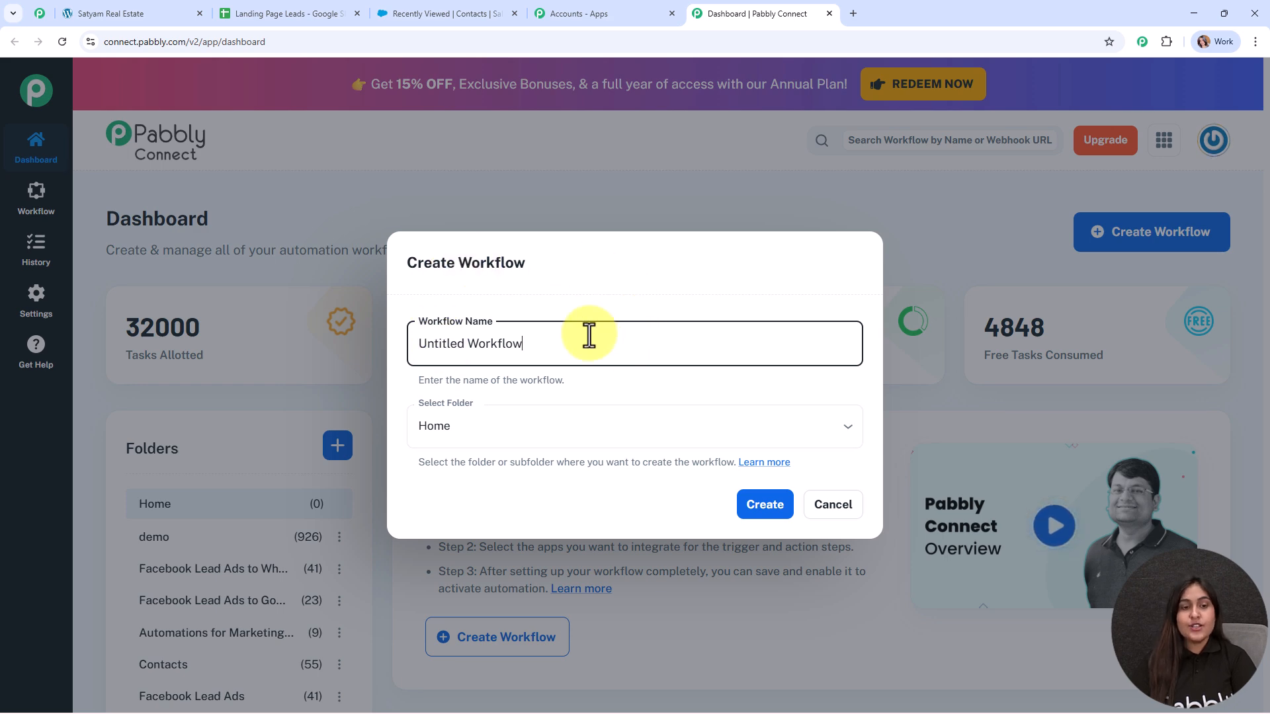
Step: Rename the workflow to 'Add Landing Page Leads to Google Sheets & Create Salesforce Contacts'
drag(587, 336, 380, 348)
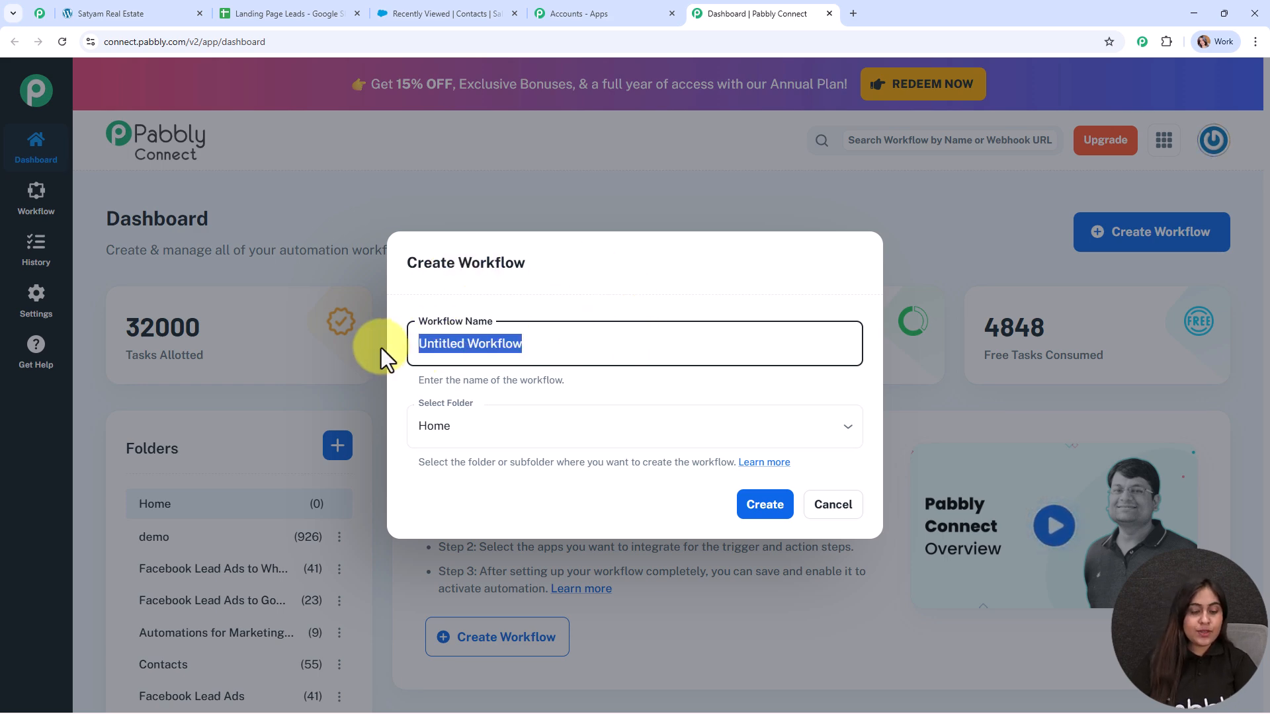
text(Add Landing Page Leads to Google Sheets & Create Salesforce Contacts)
drag(426, 345, 847, 354)
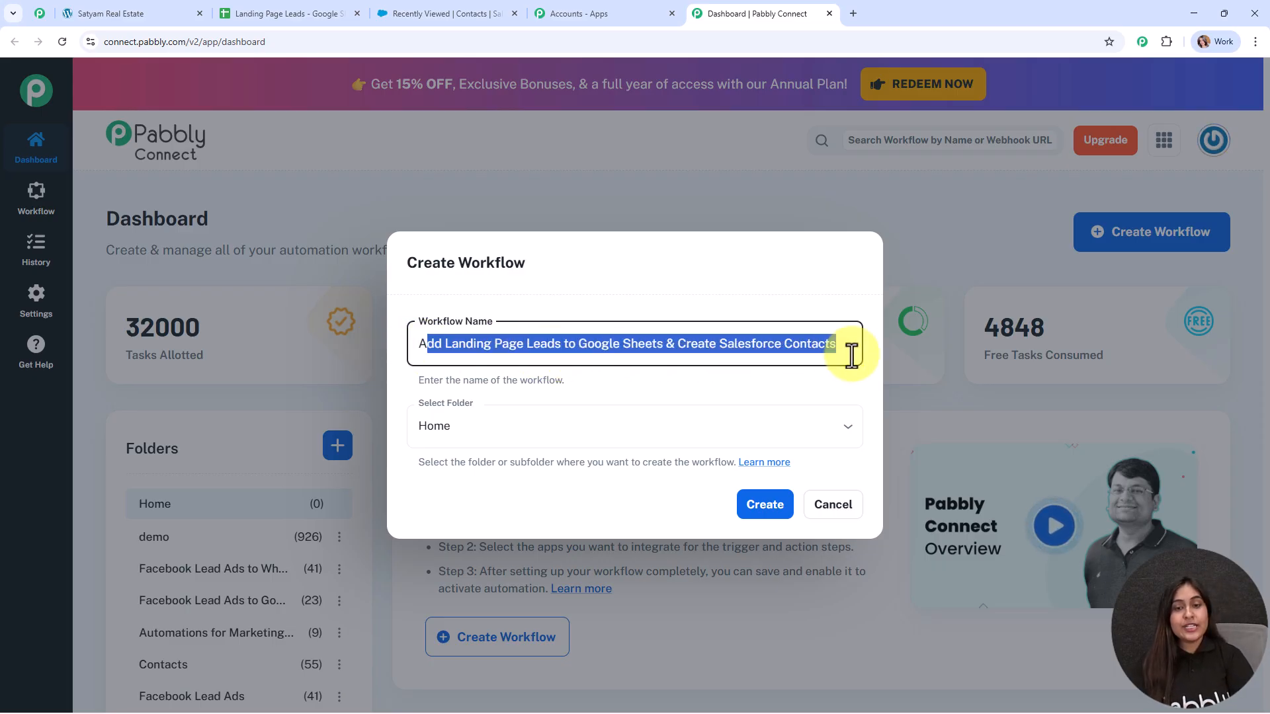
click(788, 384)
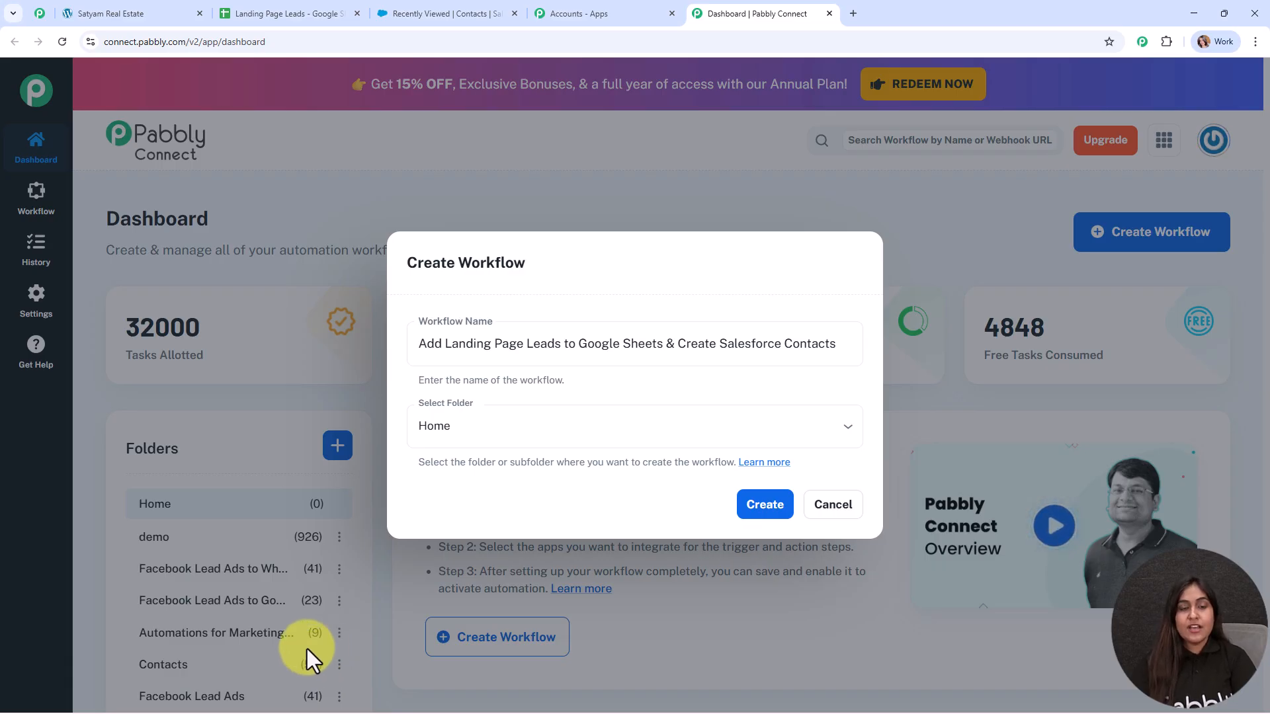
Step: Place the workflow in the Automations folder and open the folders Learn more article
click(478, 431)
scroll(493, 361, down, 1)
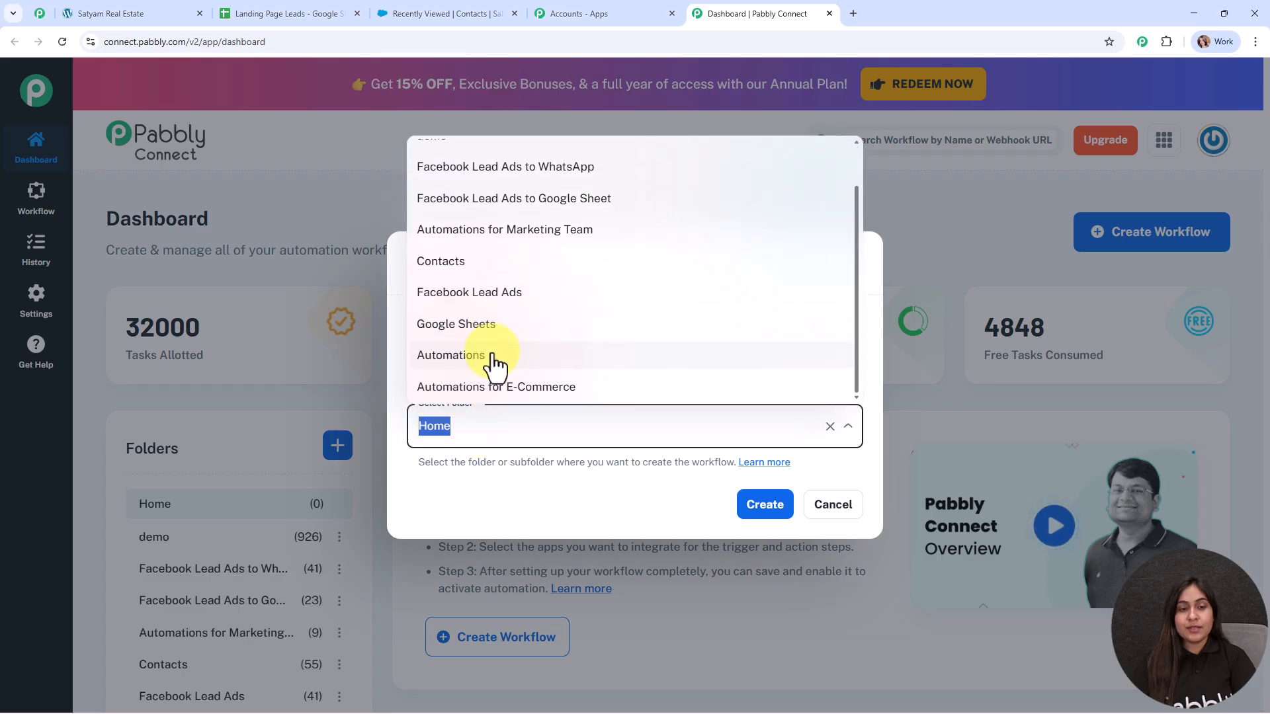
click(495, 357)
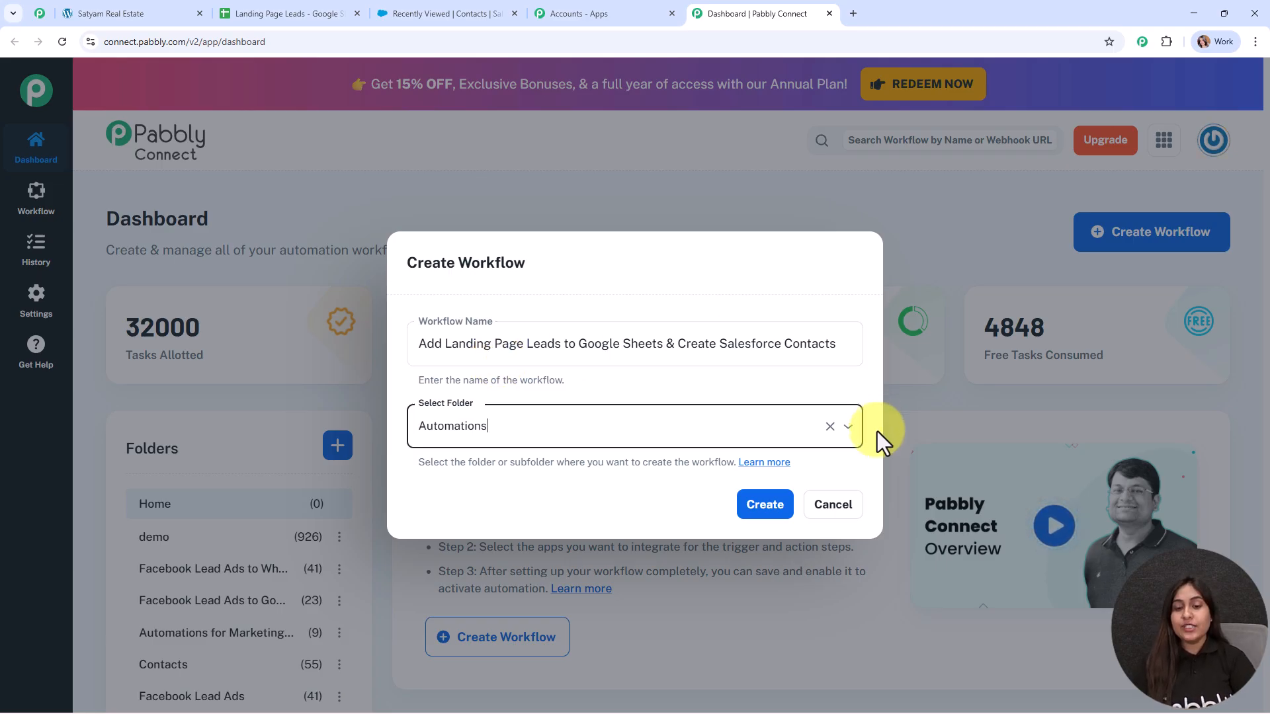
click(765, 504)
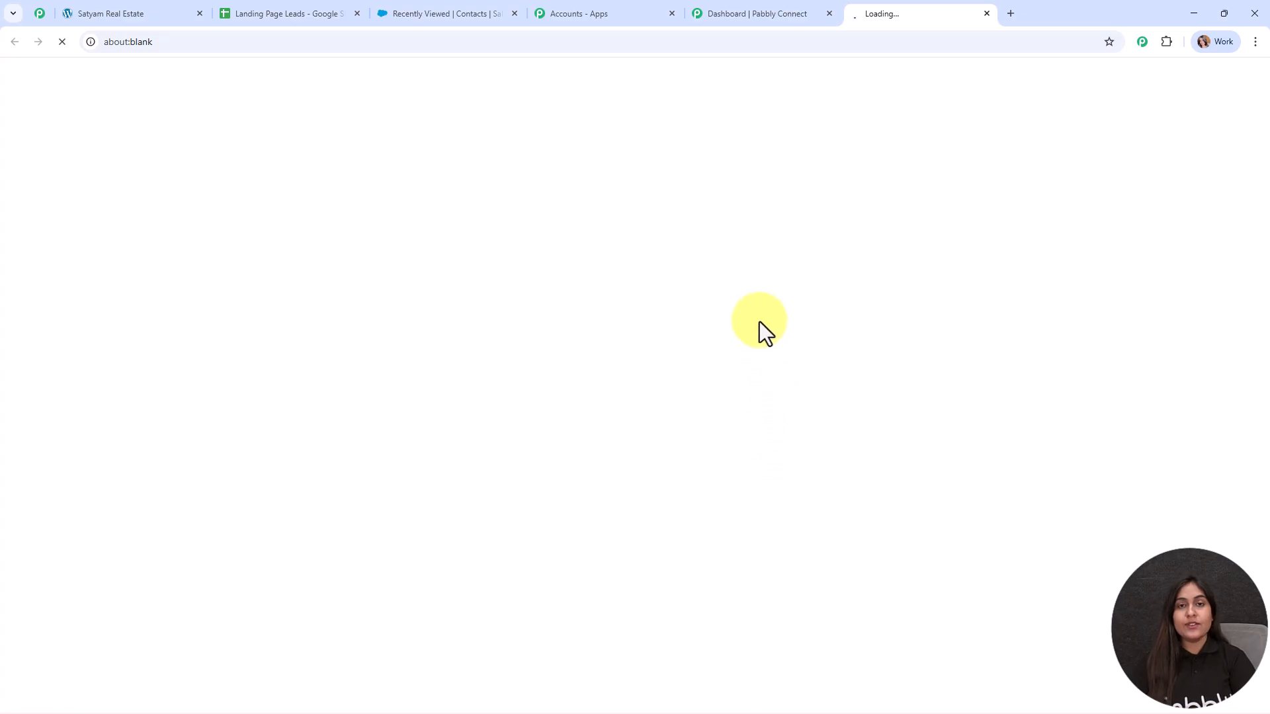
Step: Scroll through the Folders forum article, then close its tab
scroll(601, 300, down, 9)
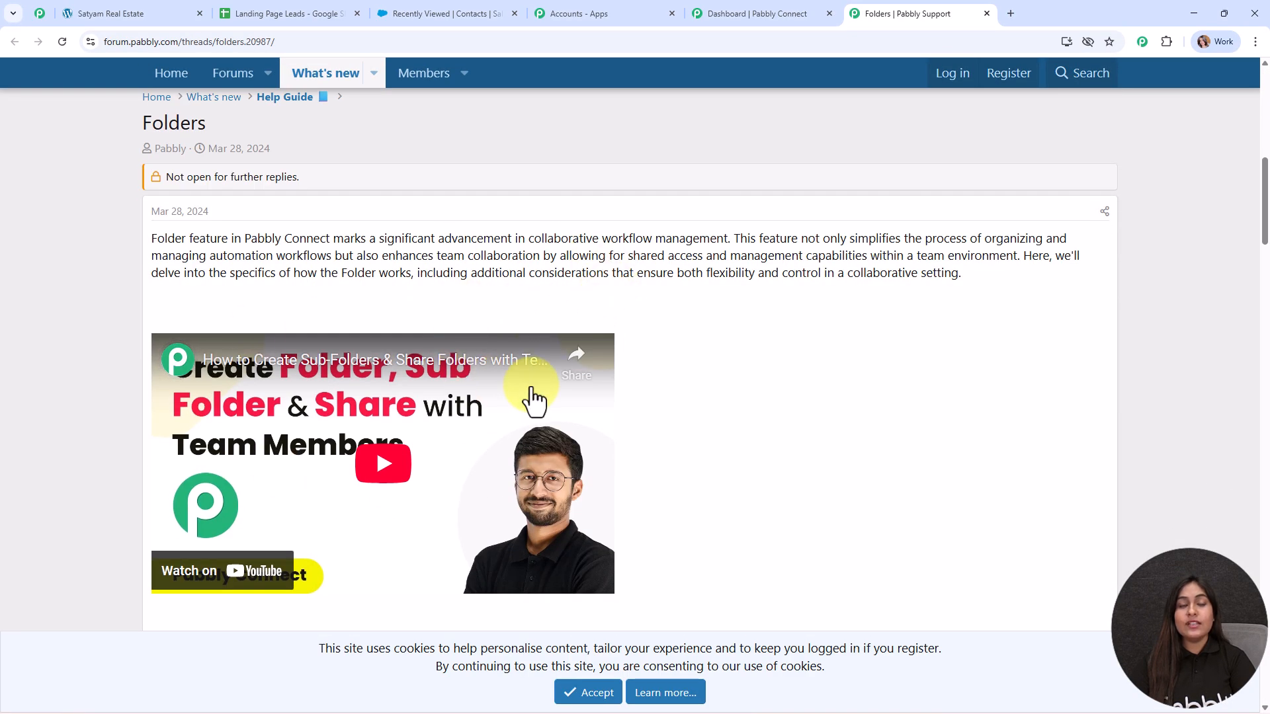
scroll(586, 388, down, 7)
scroll(585, 385, down, 6)
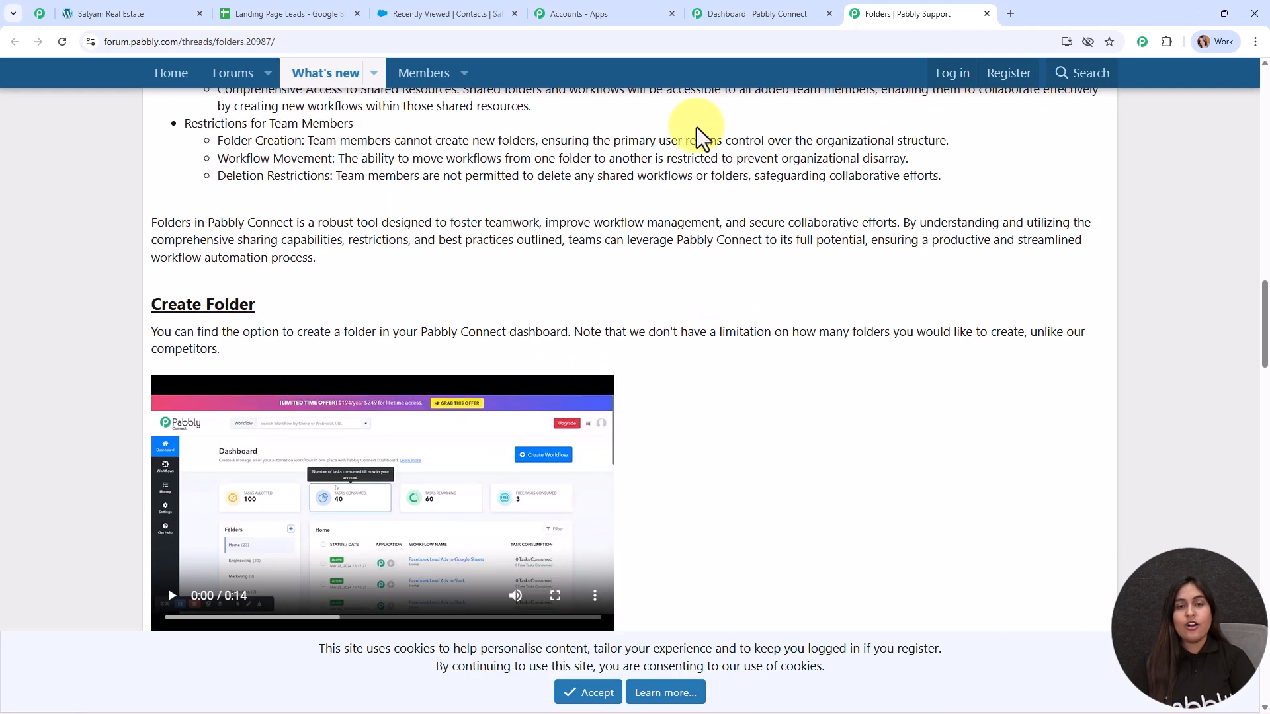
click(986, 13)
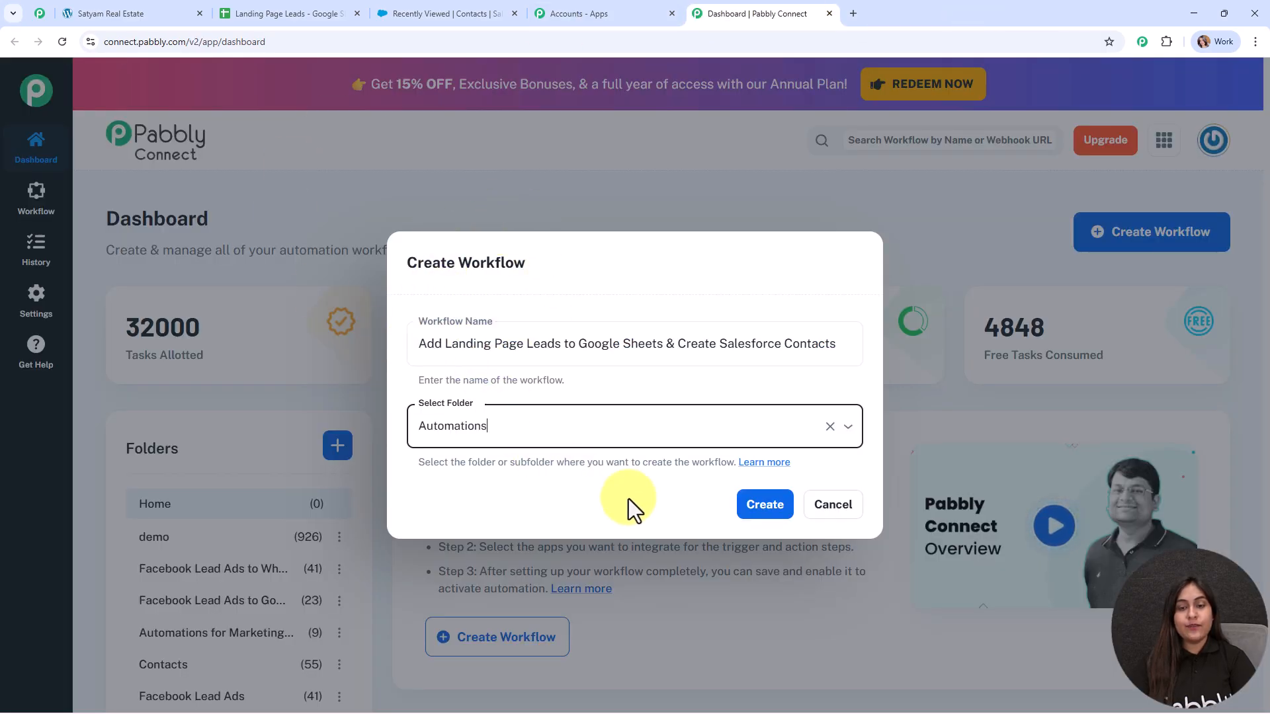
Step: Create the named workflow in the Automations folder
click(770, 516)
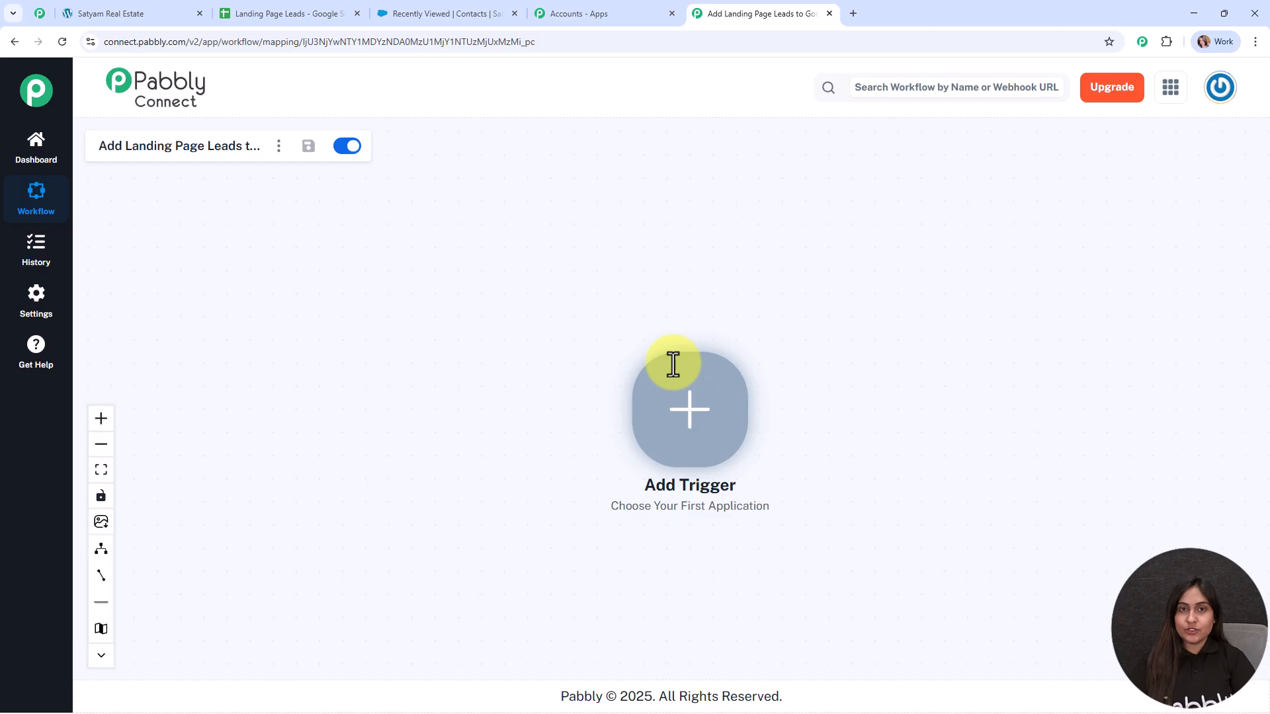
Step: Set Elementor's New Form Submission as the trigger and connect it
click(698, 416)
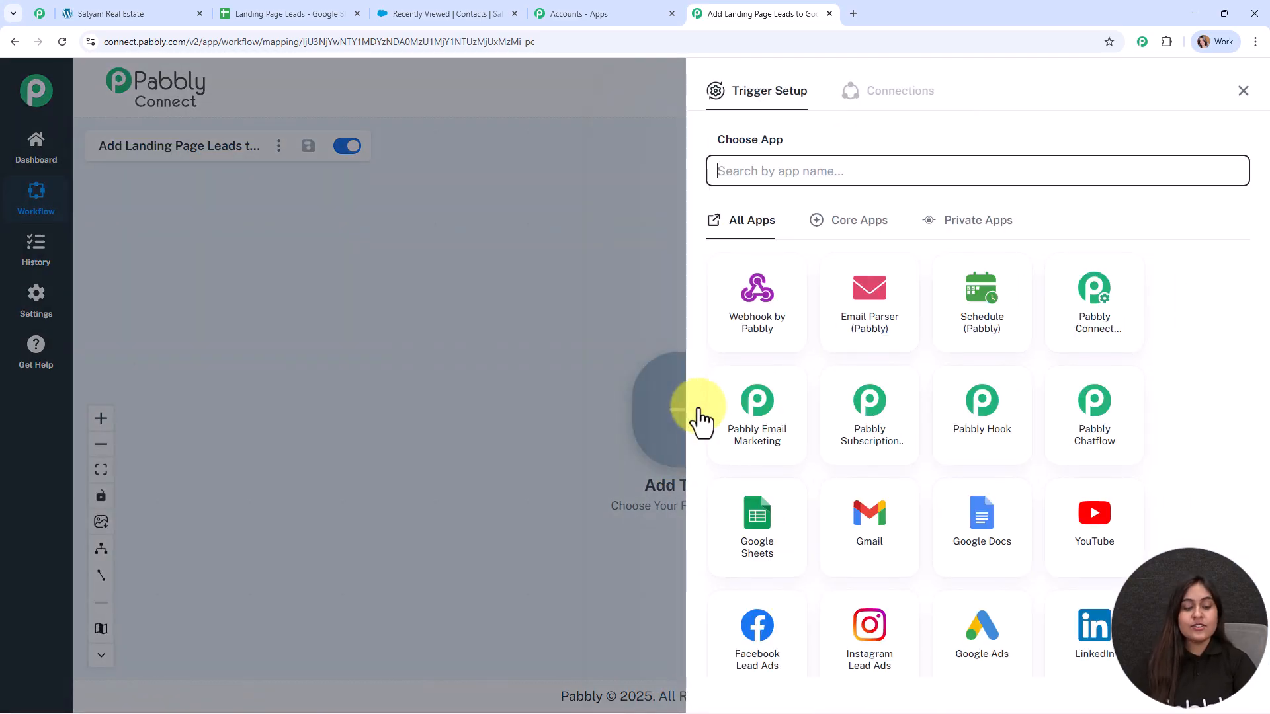
text(ele)
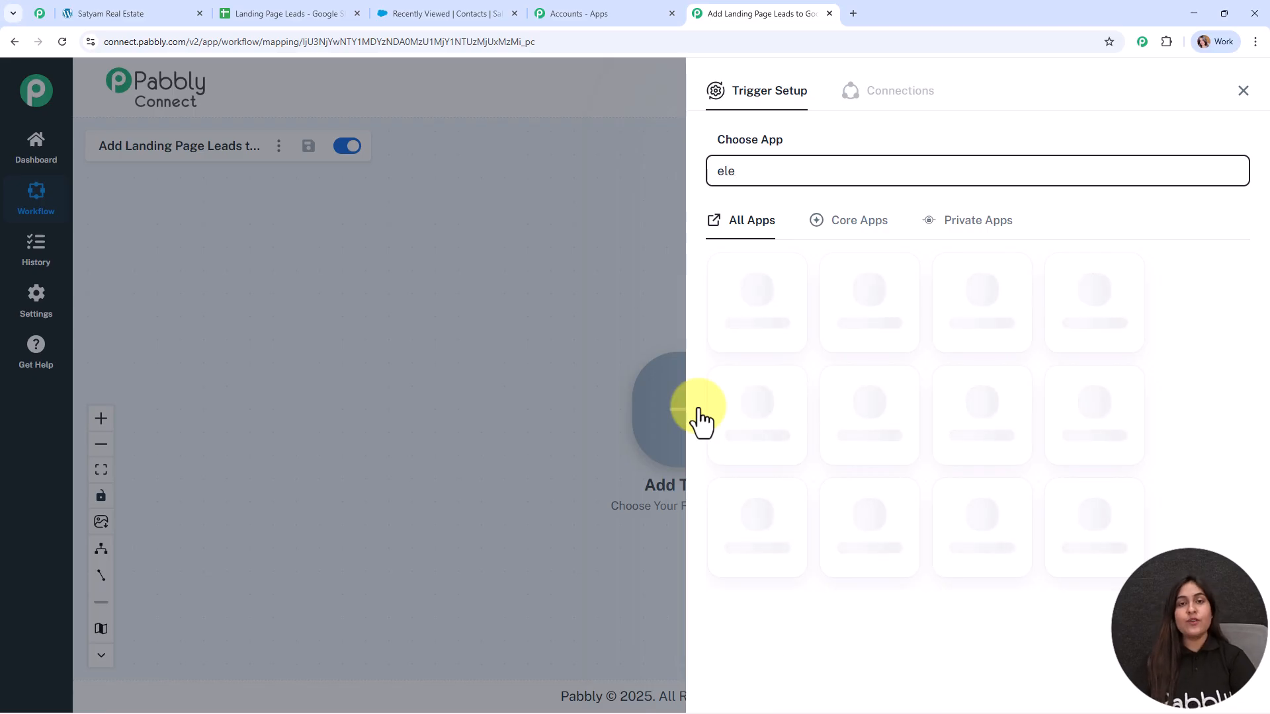
click(992, 316)
click(820, 243)
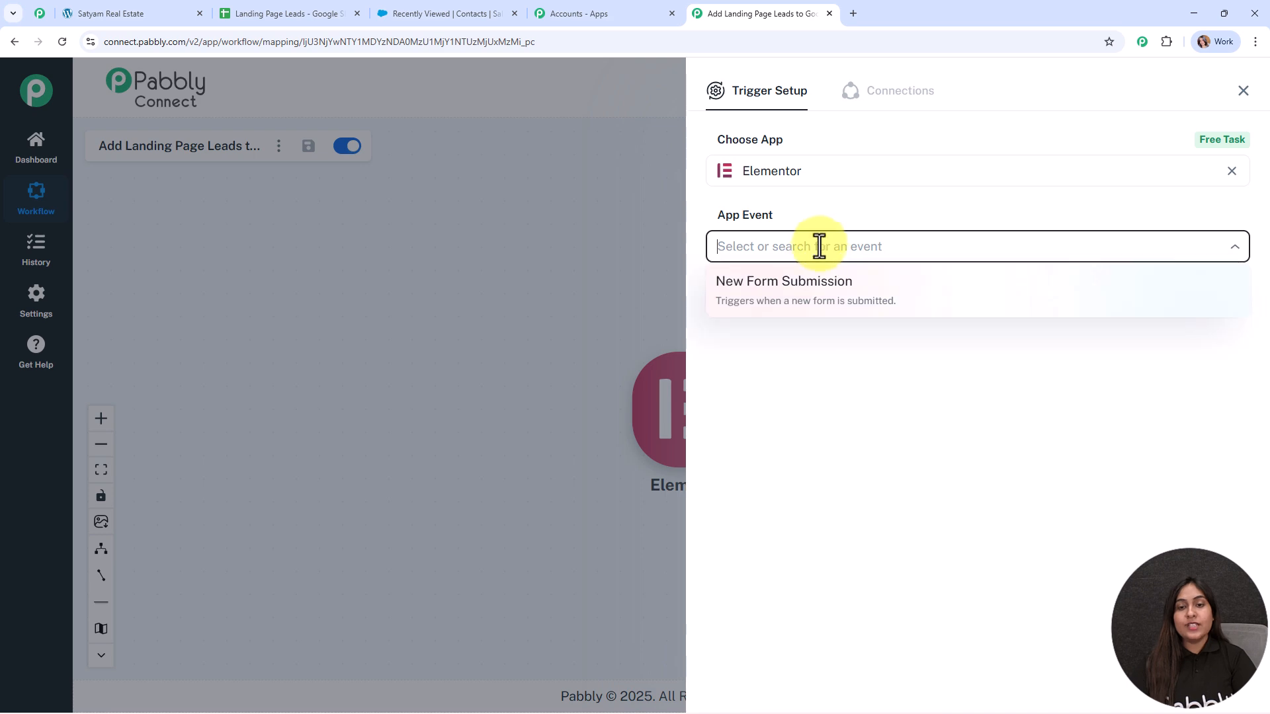
click(798, 297)
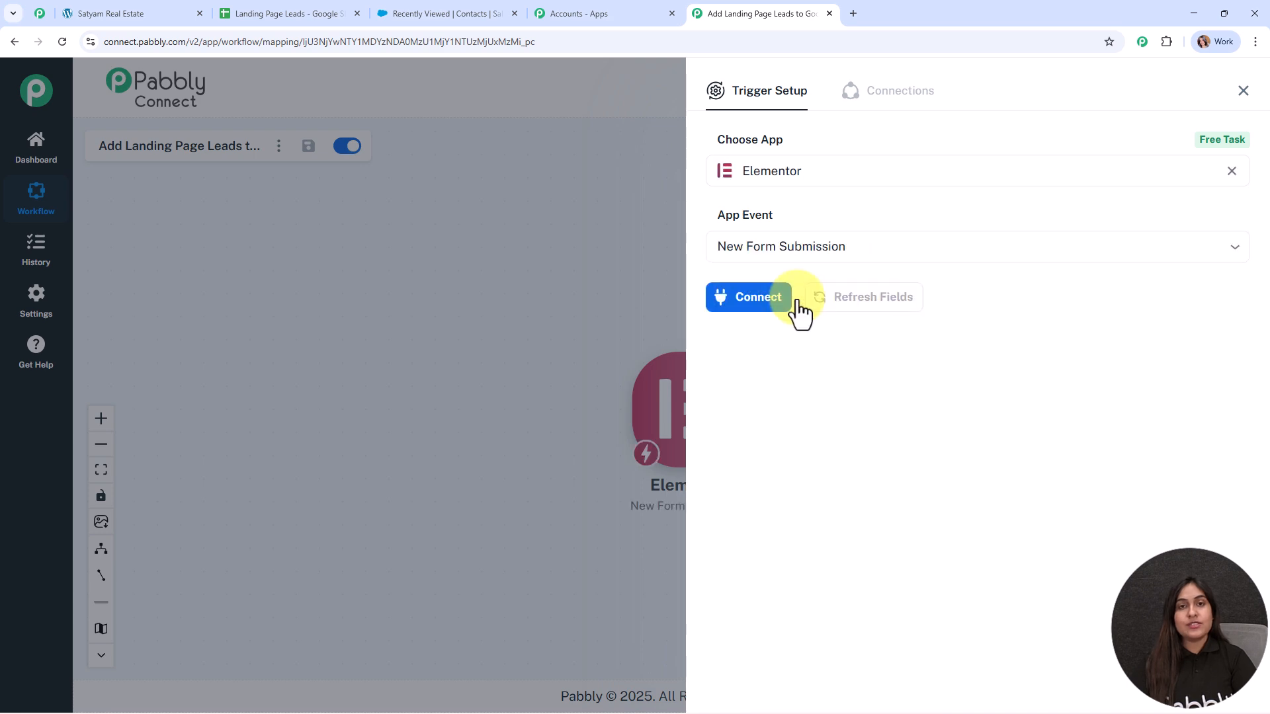
click(753, 311)
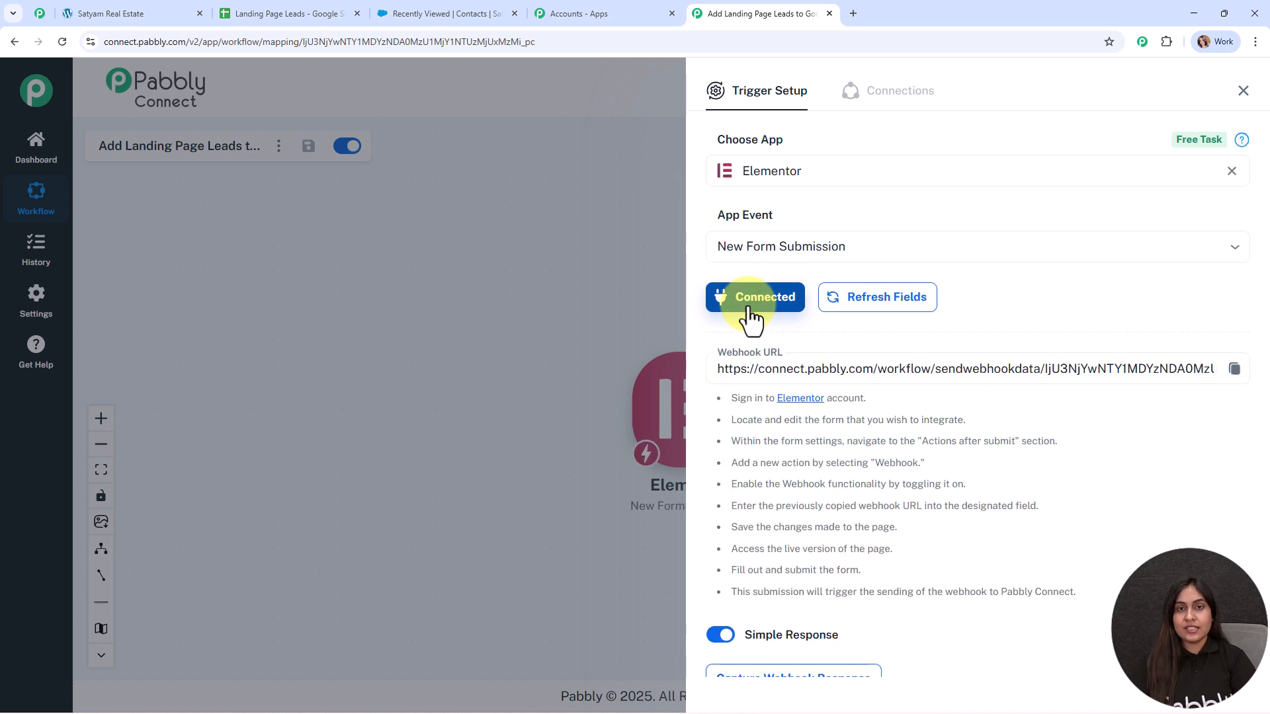
Step: Copy the trigger's webhook URL and go to the Property Inquiry Form page
scroll(860, 324, down, 1)
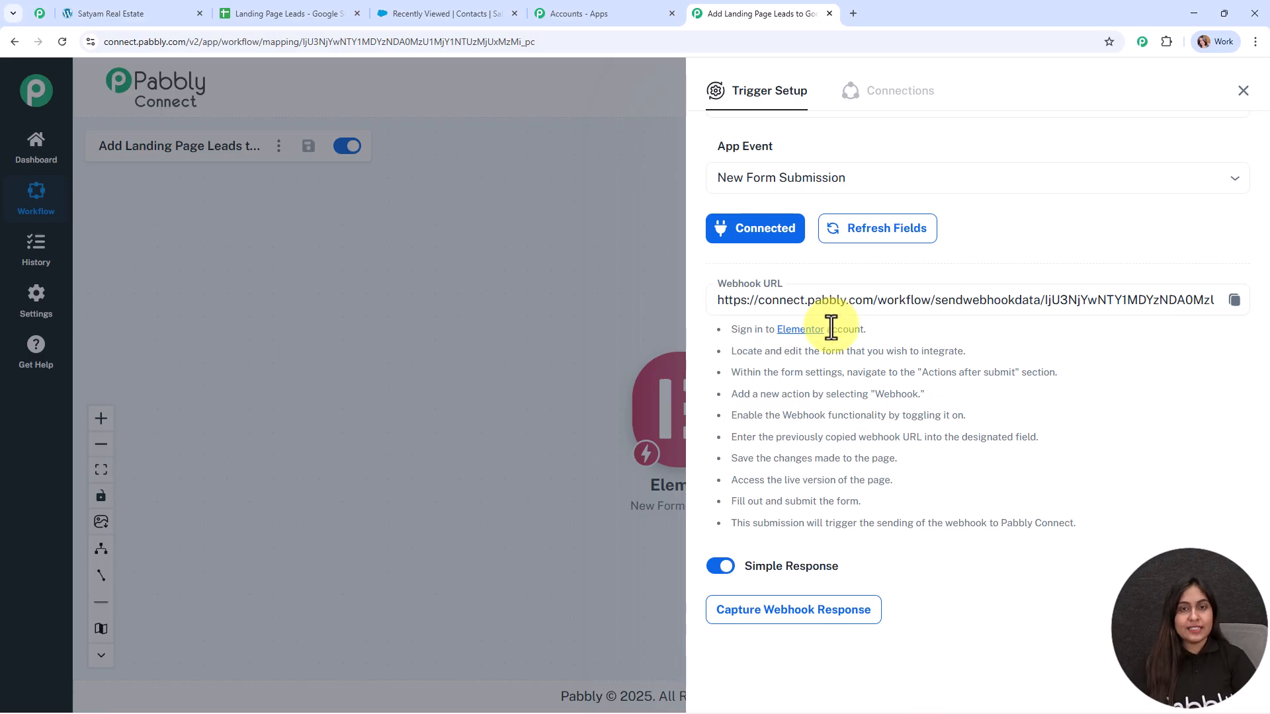
drag(724, 344, 1133, 538)
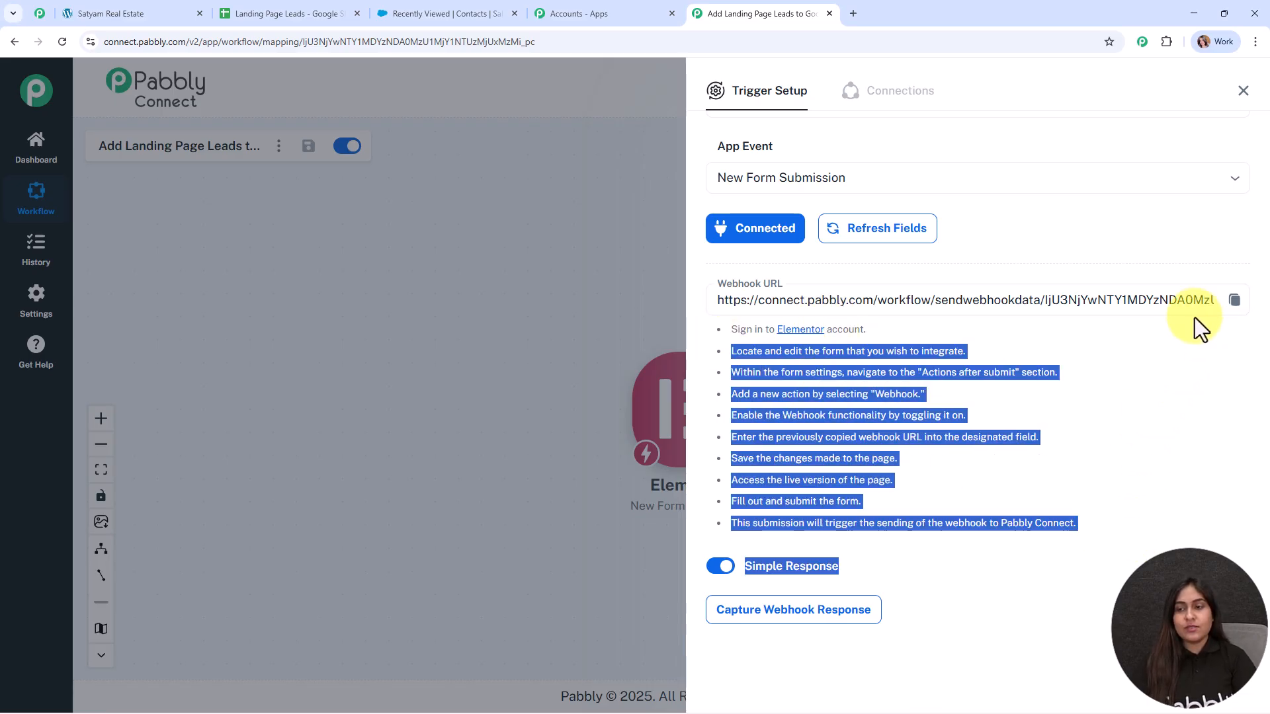
click(1233, 302)
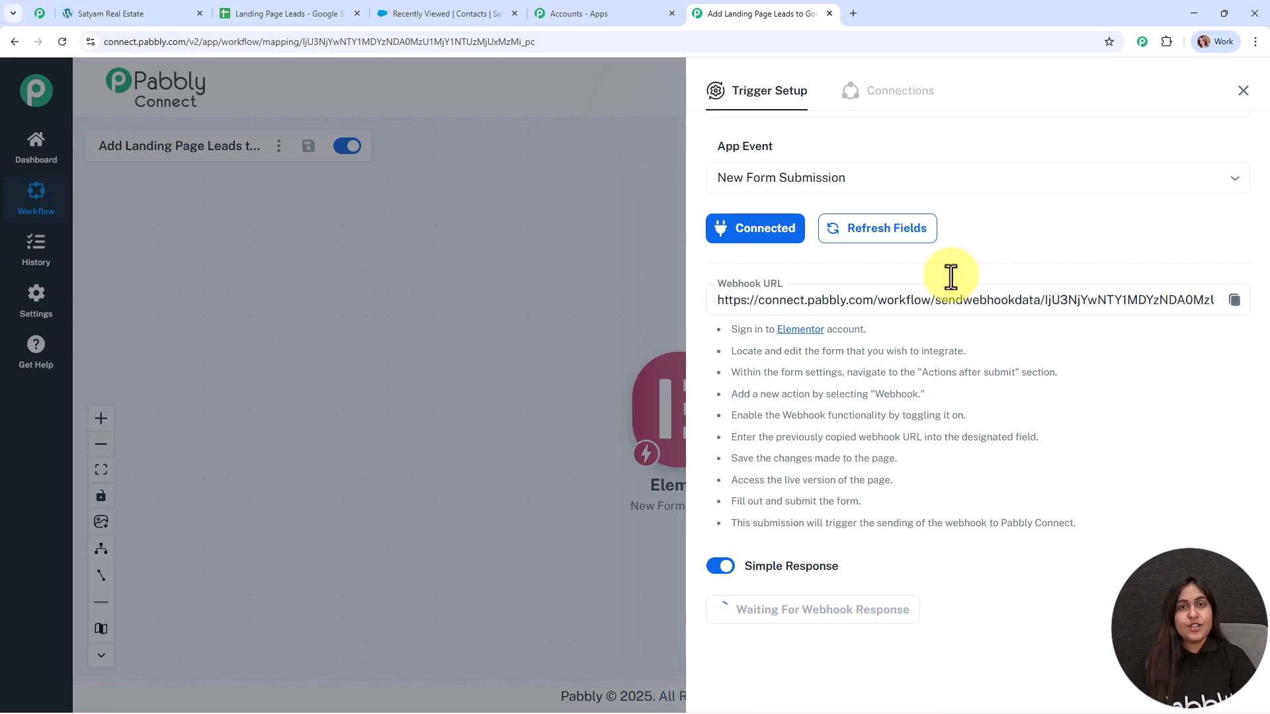
click(128, 20)
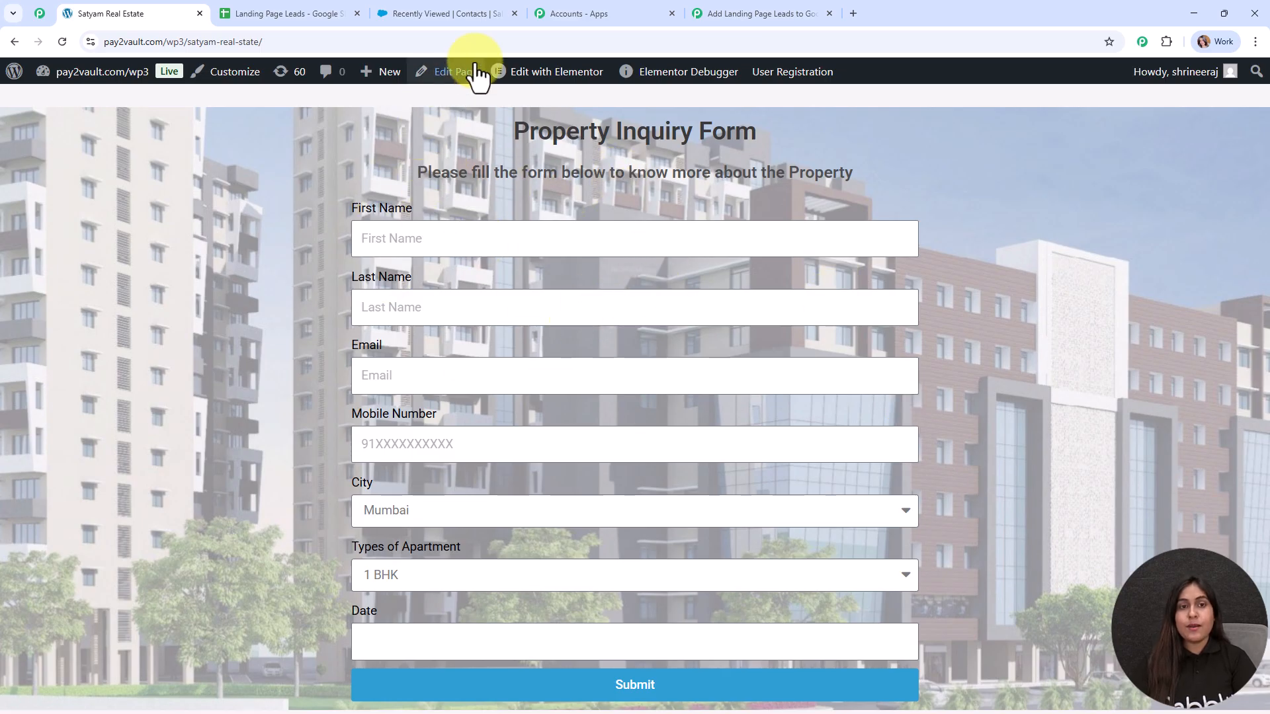
Step: In the Elementor editor, select the inquiry form and add Webhook under Actions After Submit
click(545, 73)
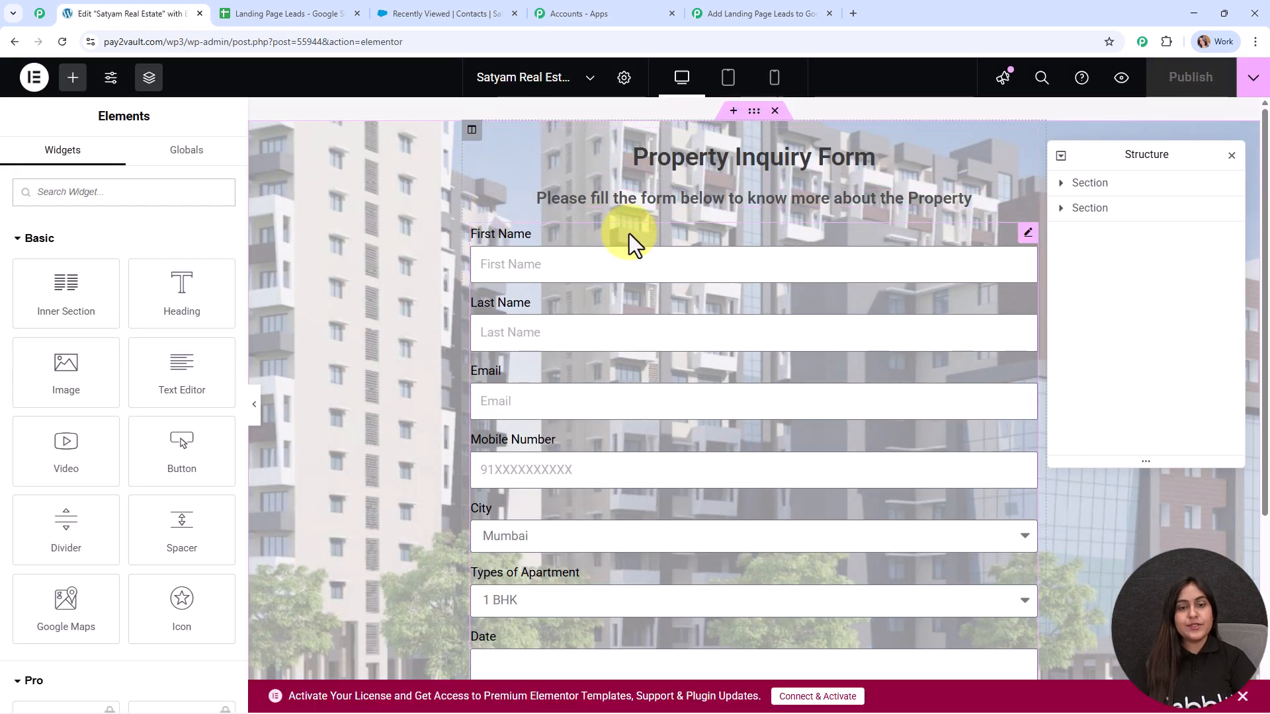
click(629, 233)
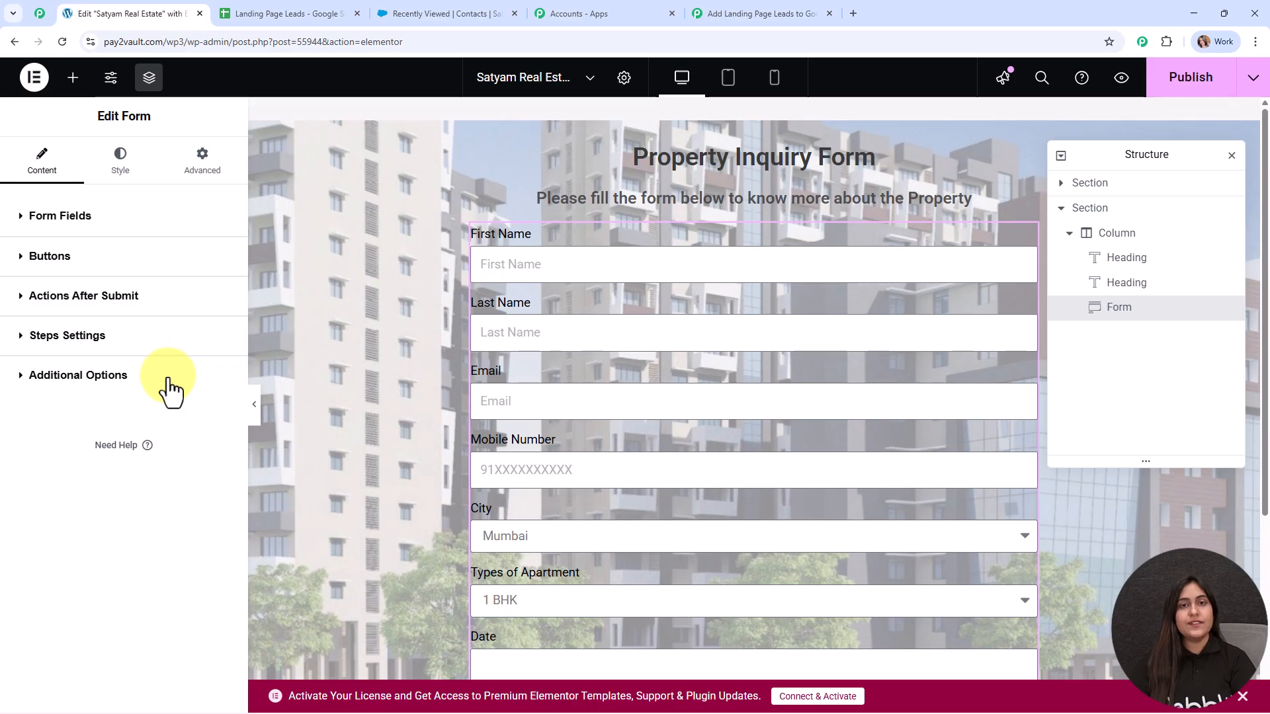
click(53, 296)
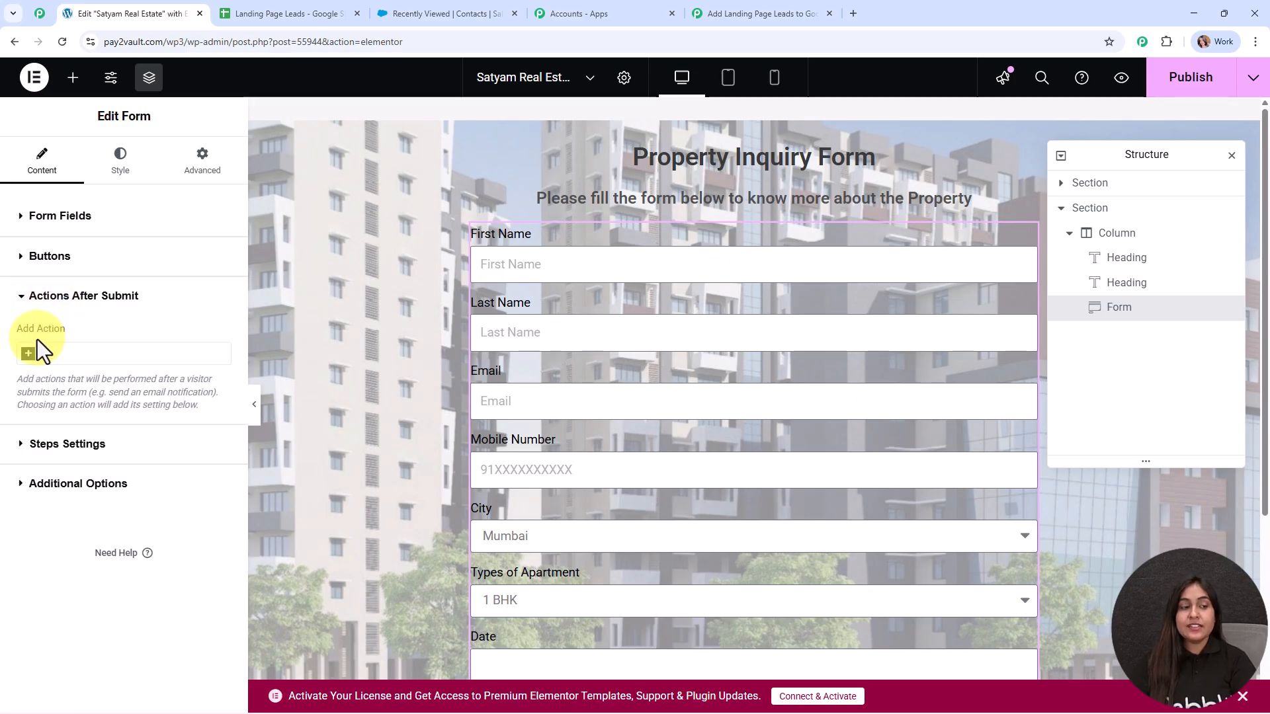
click(29, 354)
text(webh)
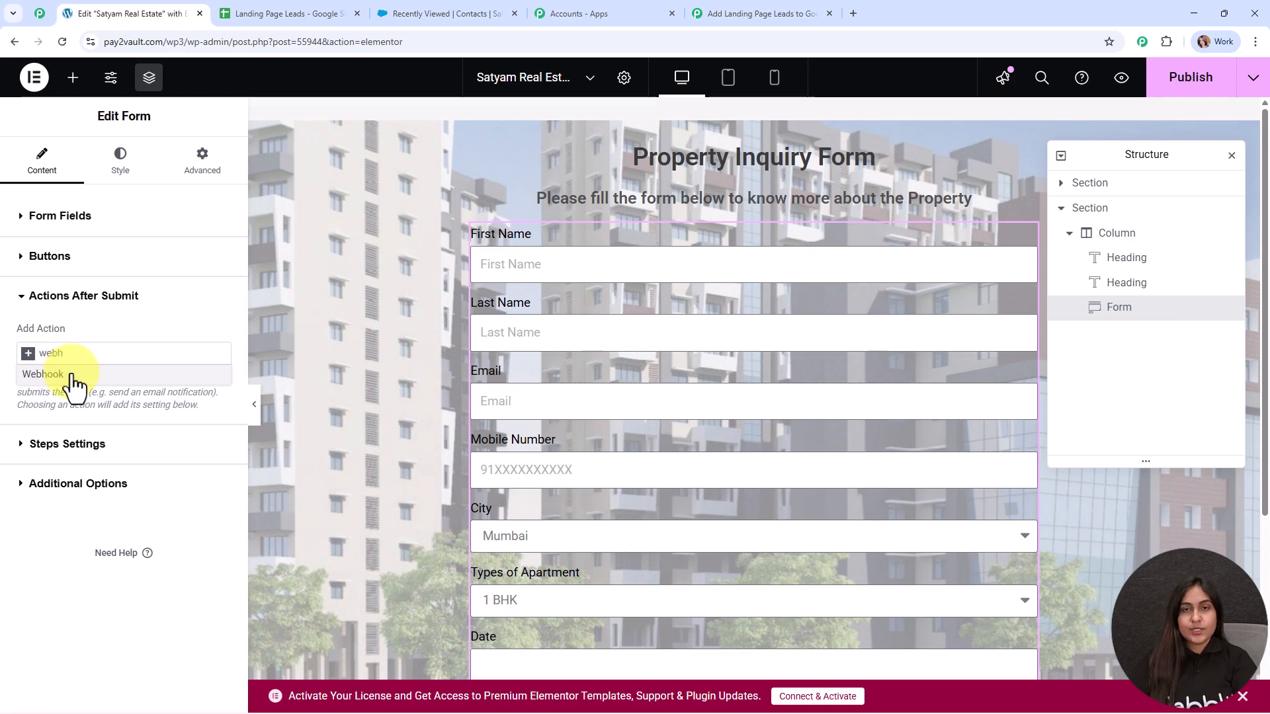
click(72, 375)
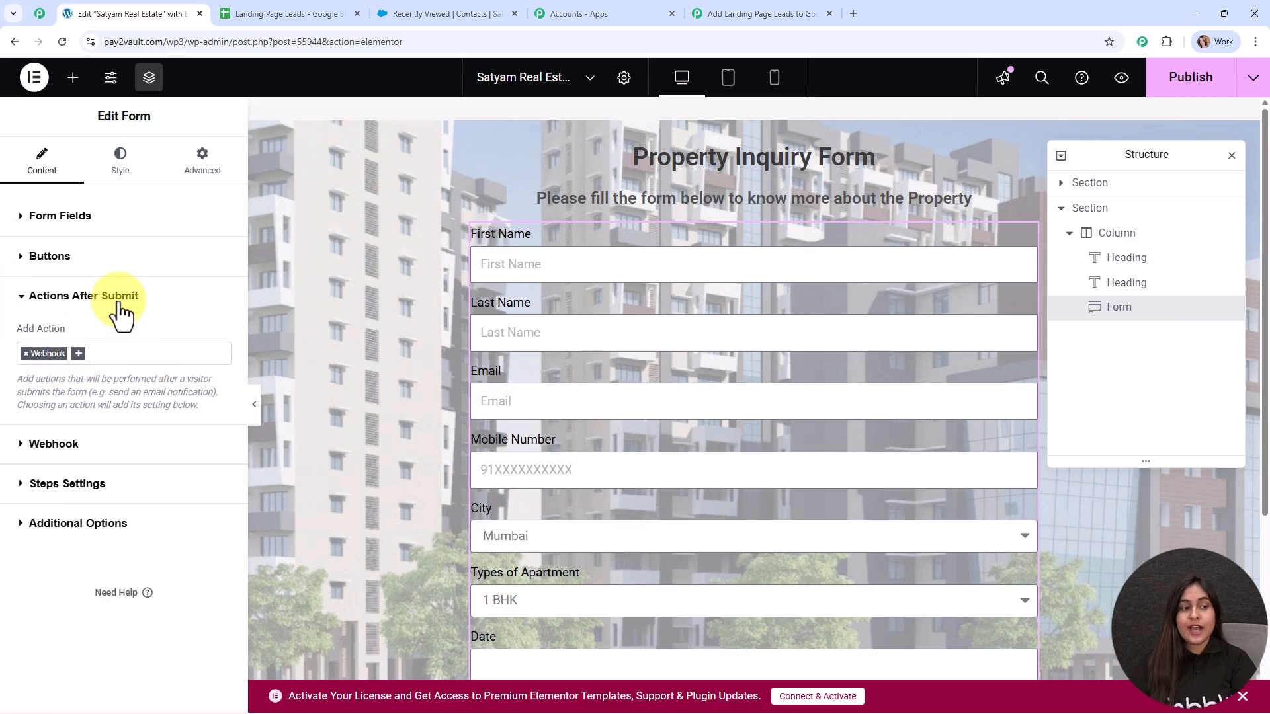
Step: Replace the form's Webhook URL with the copied Pabbly webhook URL
click(63, 455)
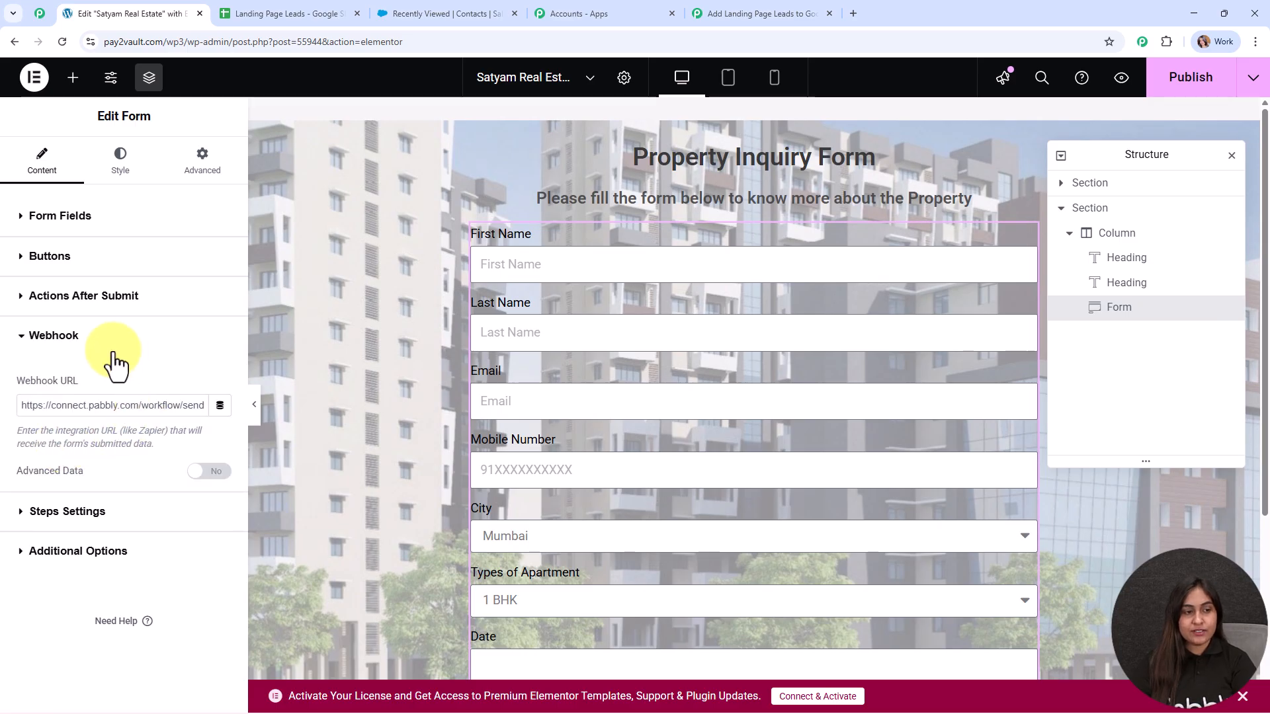
triple_click(76, 406)
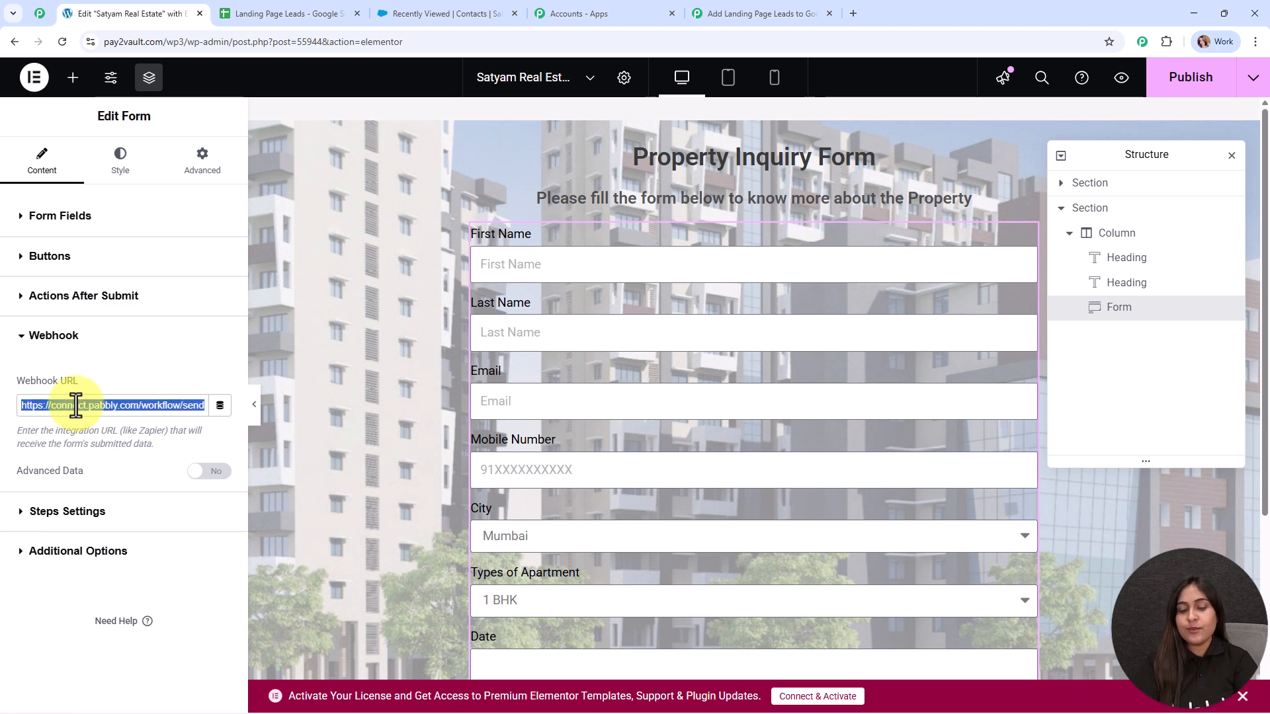
key(BackSpace)
key(ctrl+v)
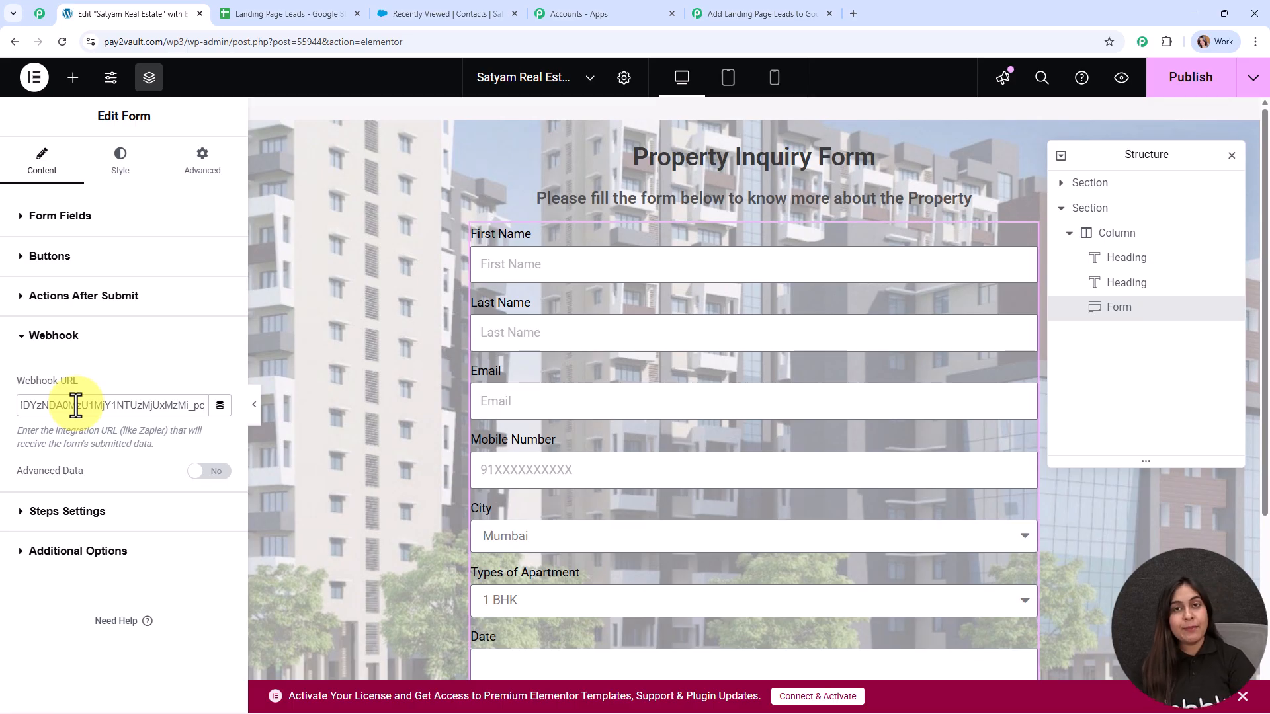
click(5, 400)
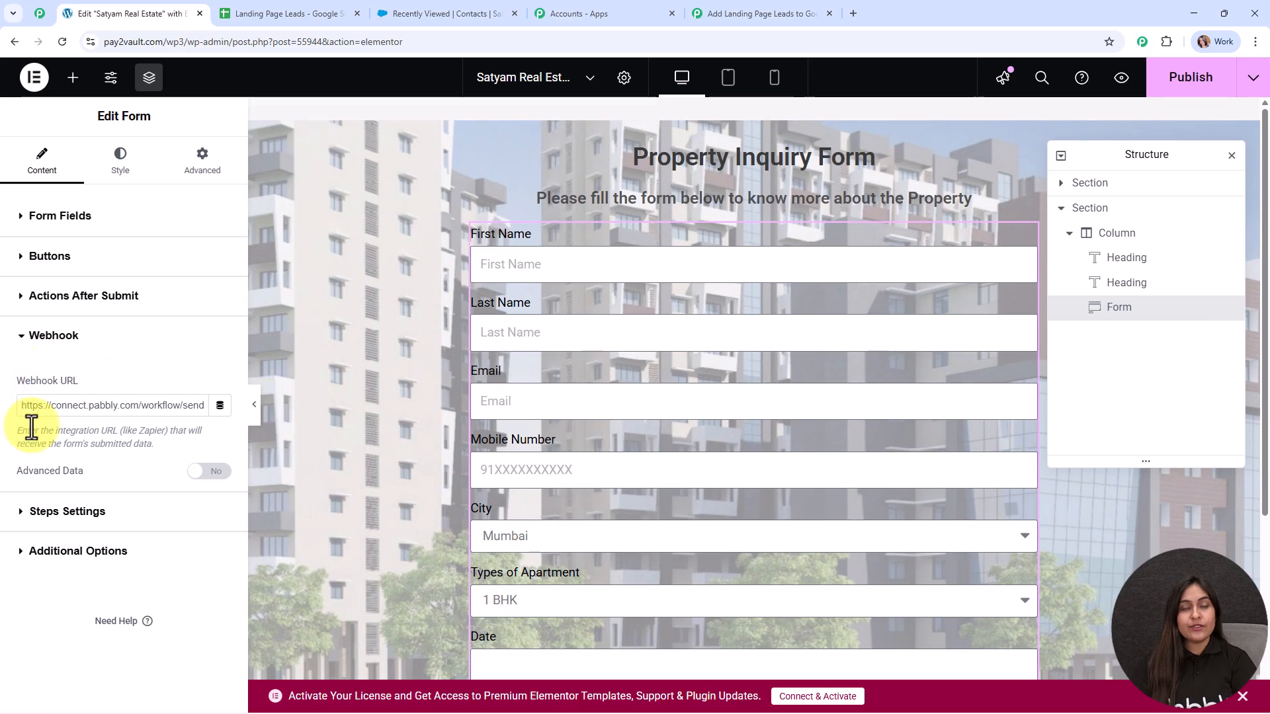
Step: Publish the page, open its preview, and close the Elementor editor tab
click(1164, 90)
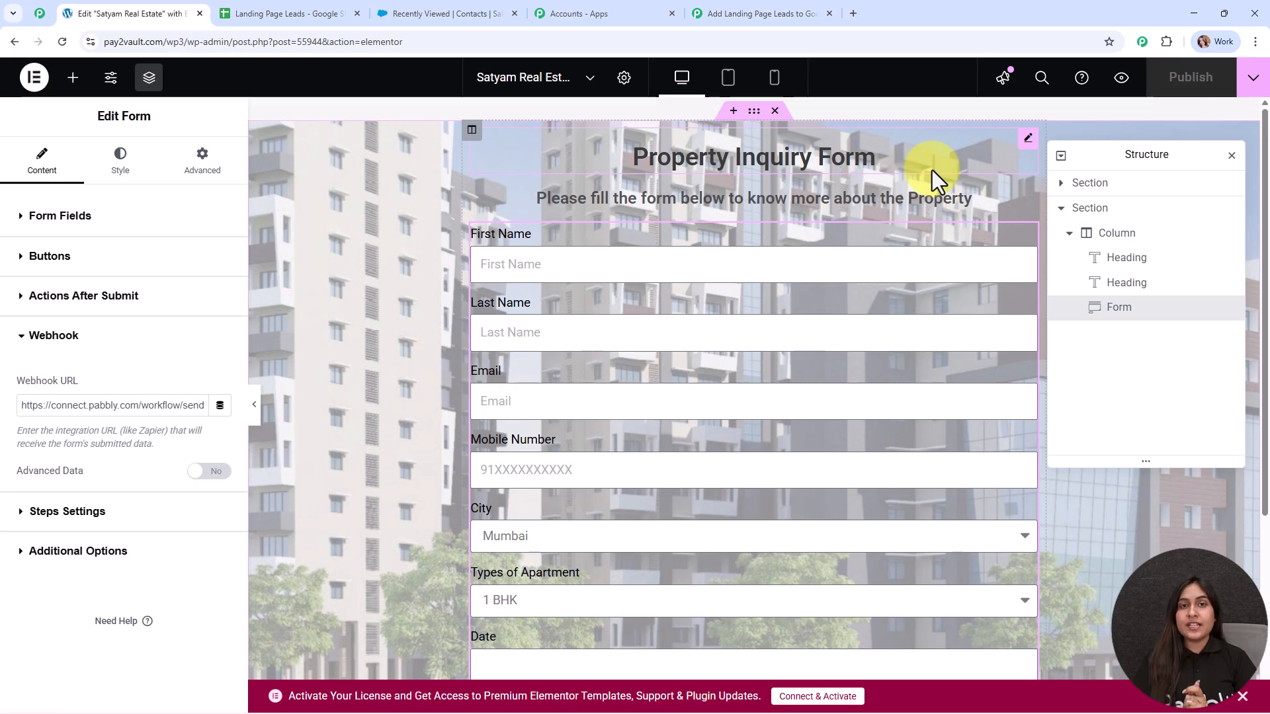
click(1121, 78)
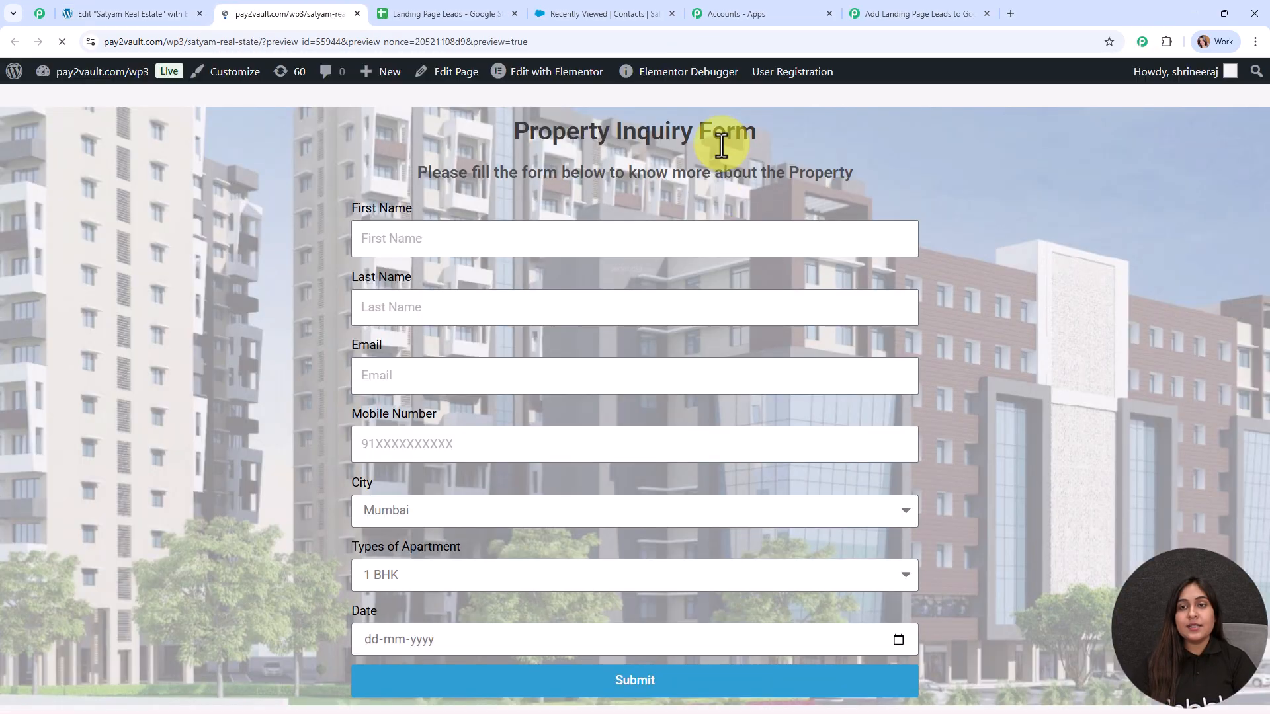
click(887, 13)
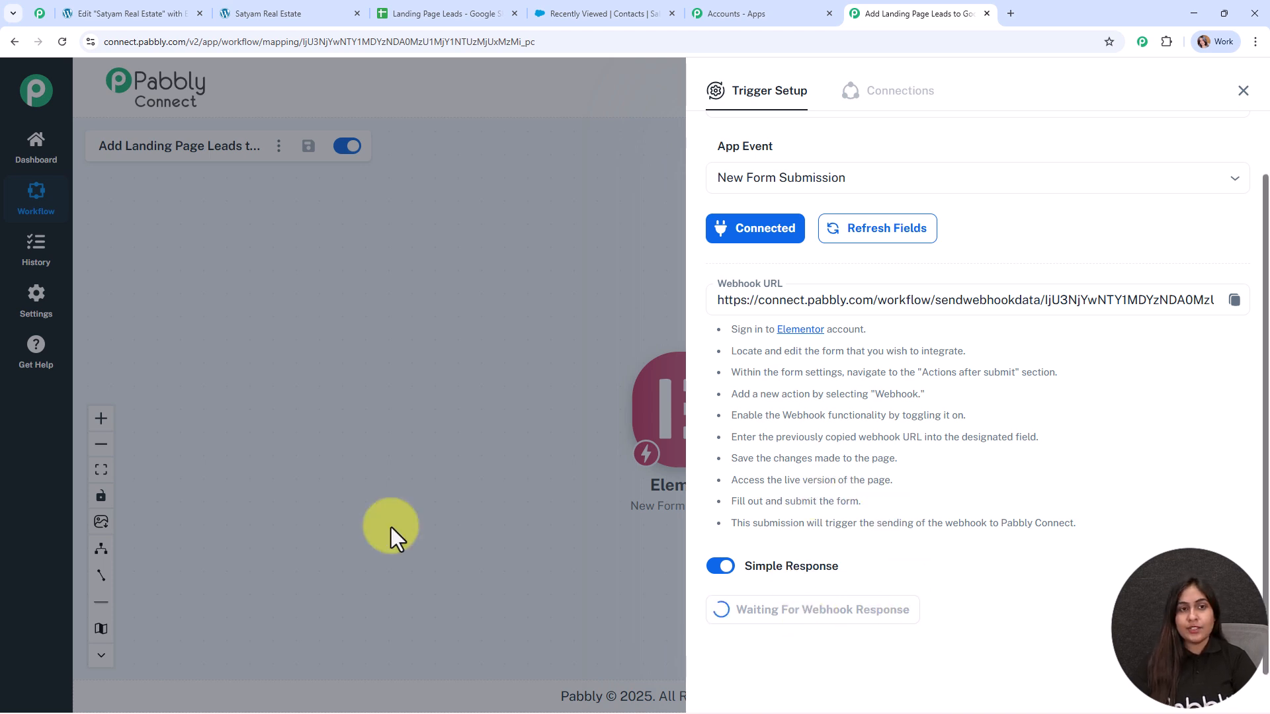
click(255, 14)
click(193, 13)
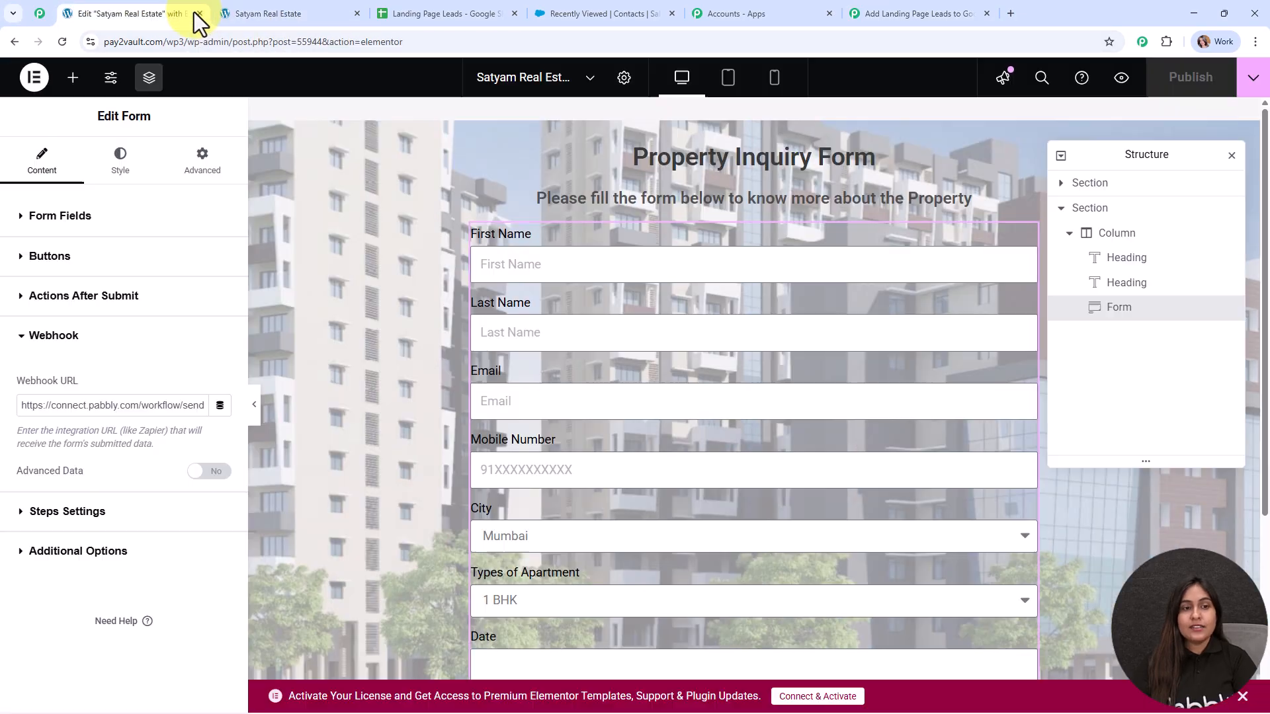
key(ctrl+Tab)
click(199, 13)
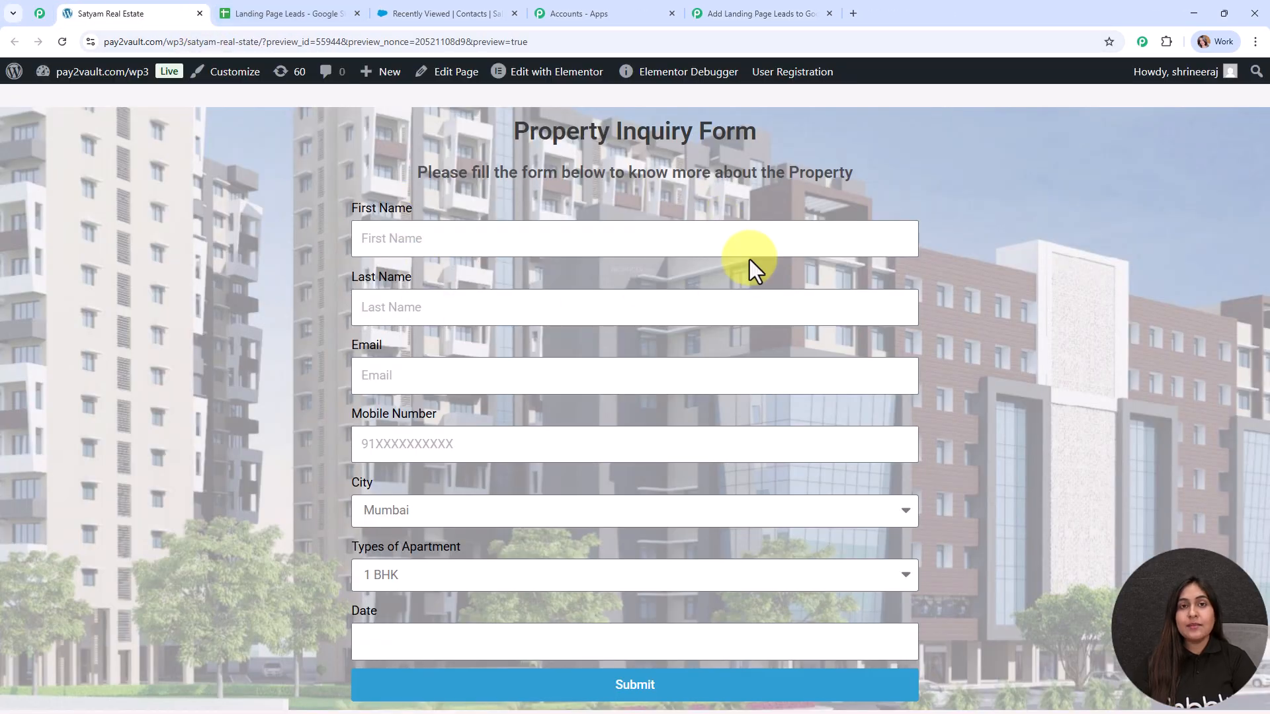
Step: Autofill the name and email fields and re-enter the mobile number
click(439, 236)
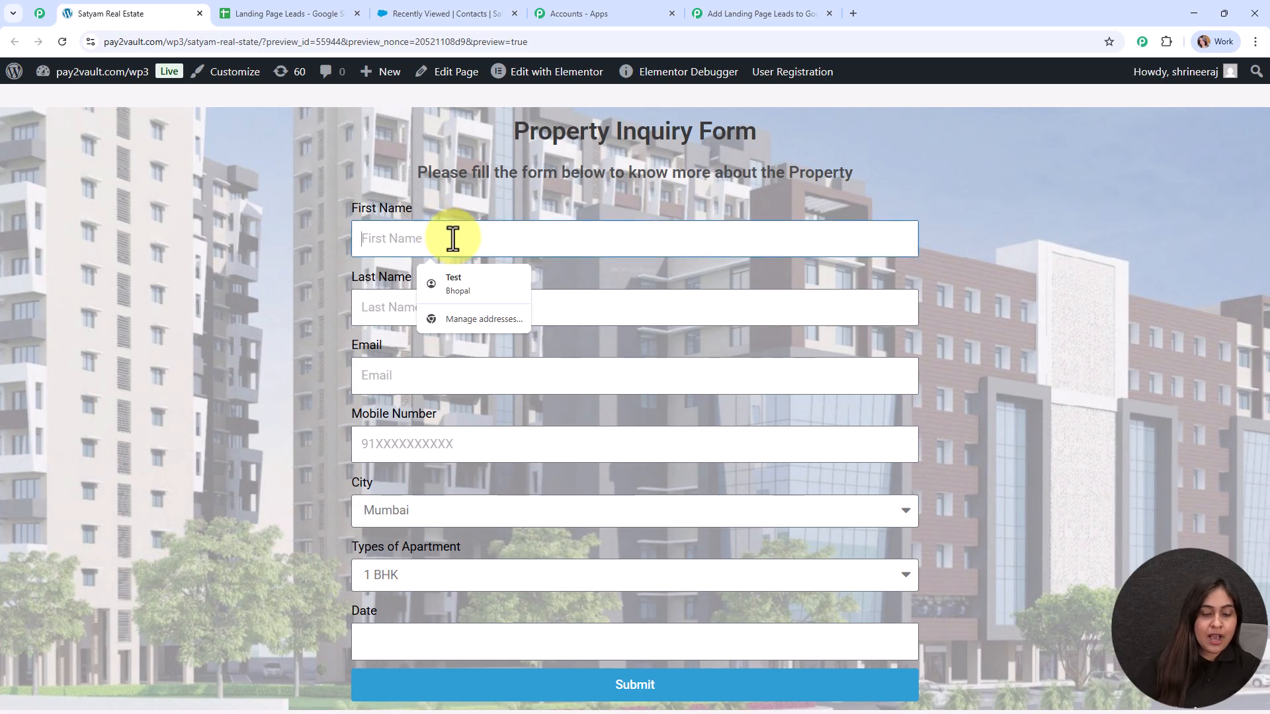
click(456, 283)
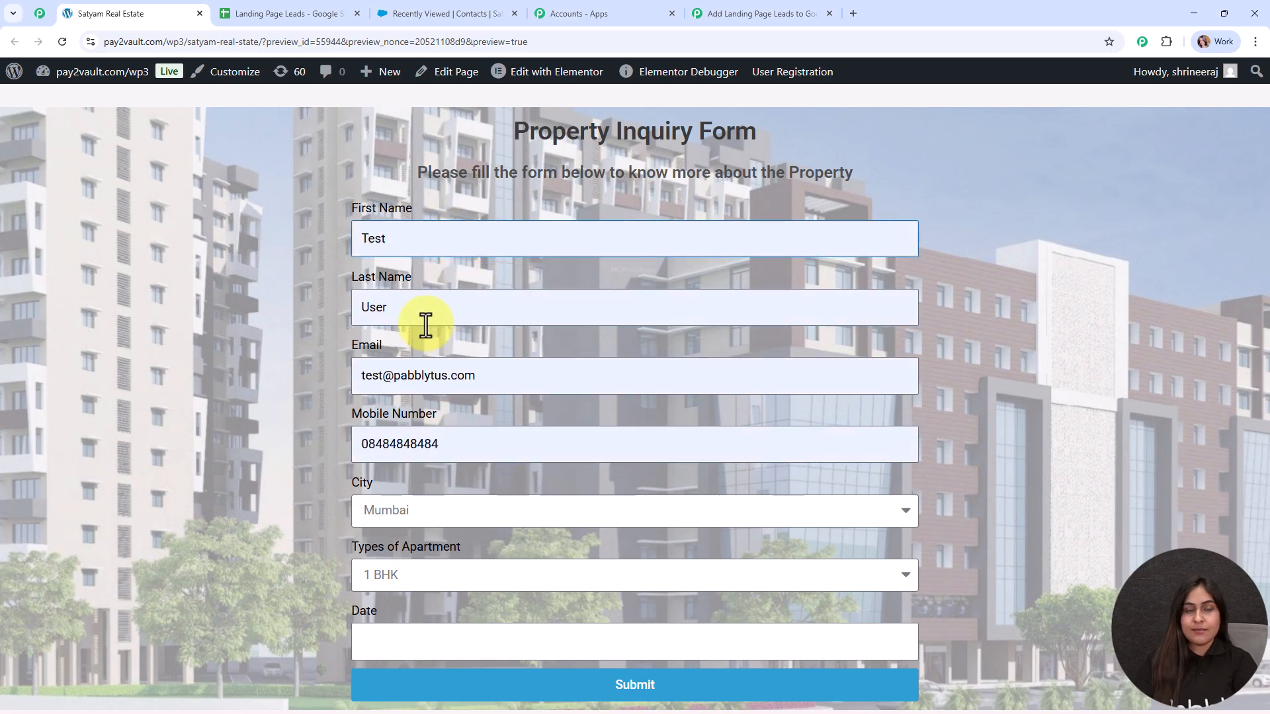
drag(463, 444, 357, 443)
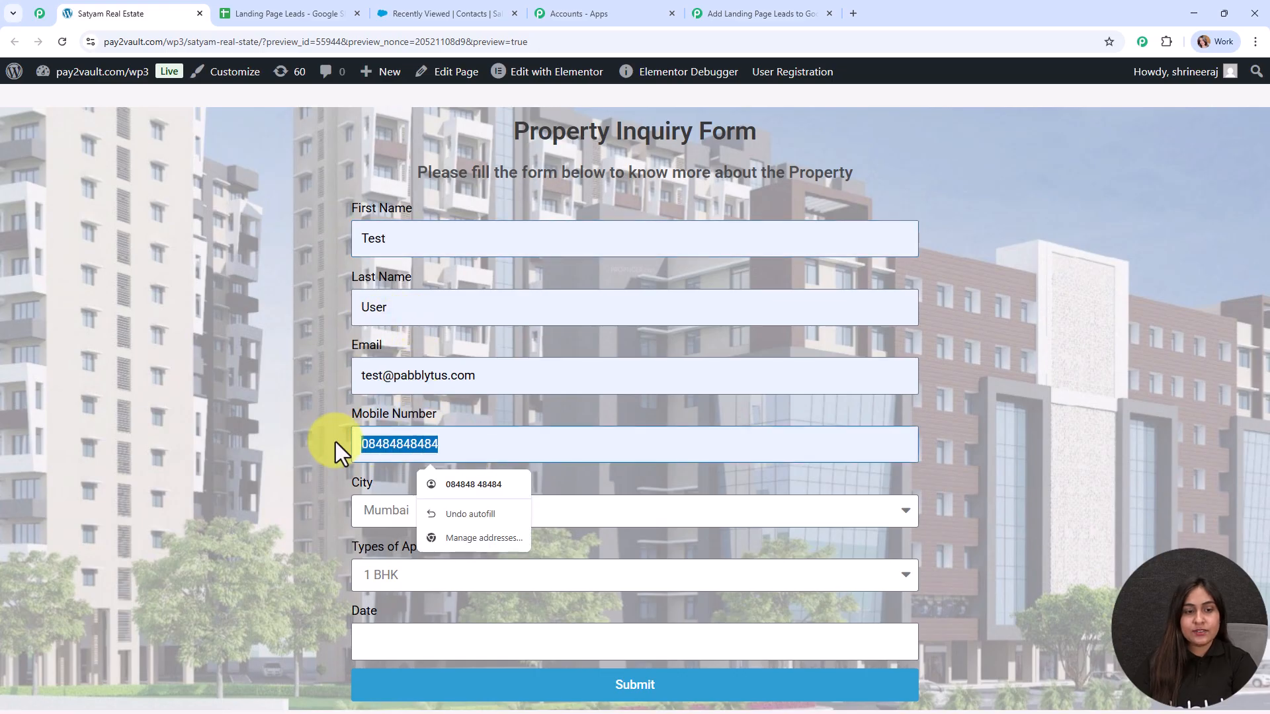
key(BackSpace)
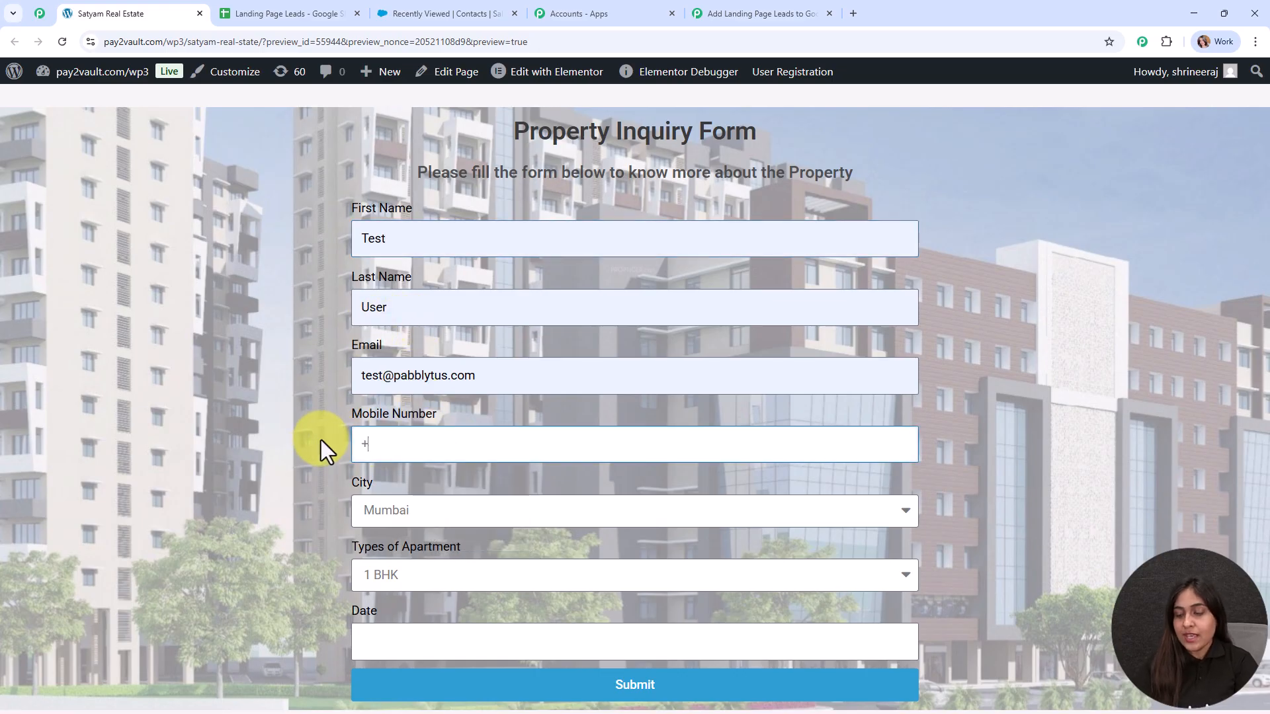
Step: Choose city Pune, 2 BHK, date 2025-09-27, submit, and check the success message
click(424, 517)
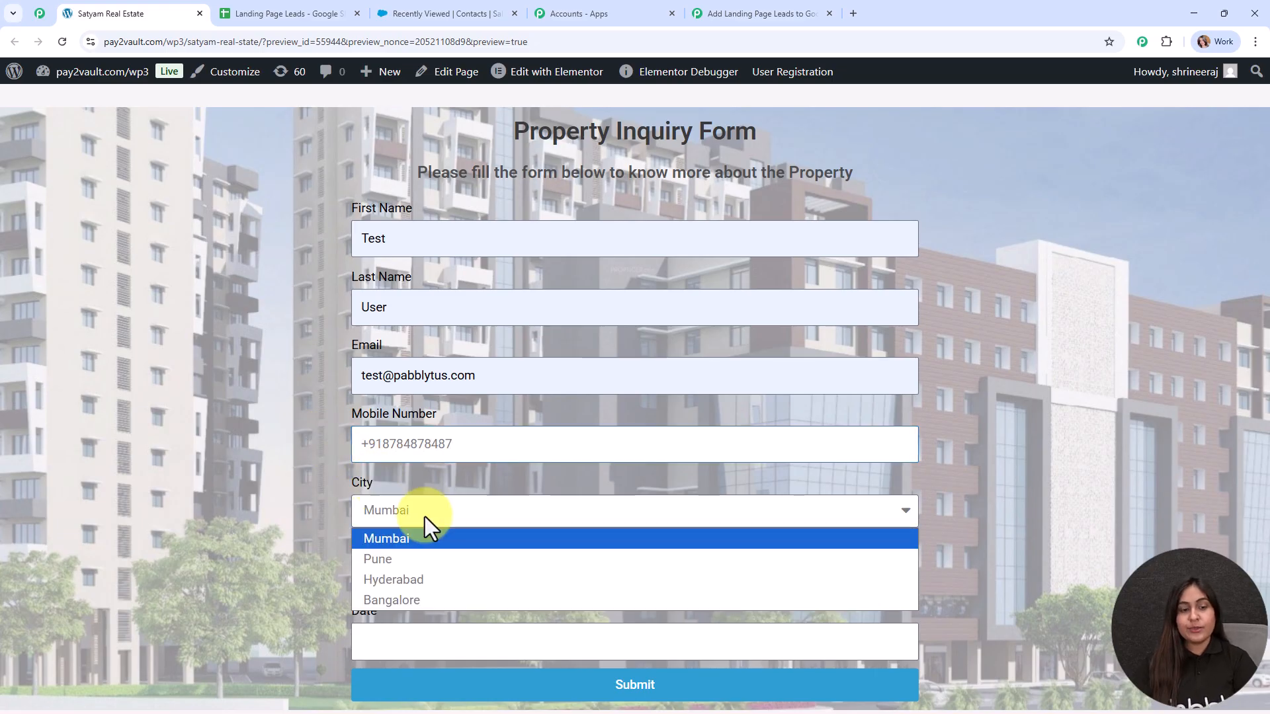
click(437, 559)
click(442, 581)
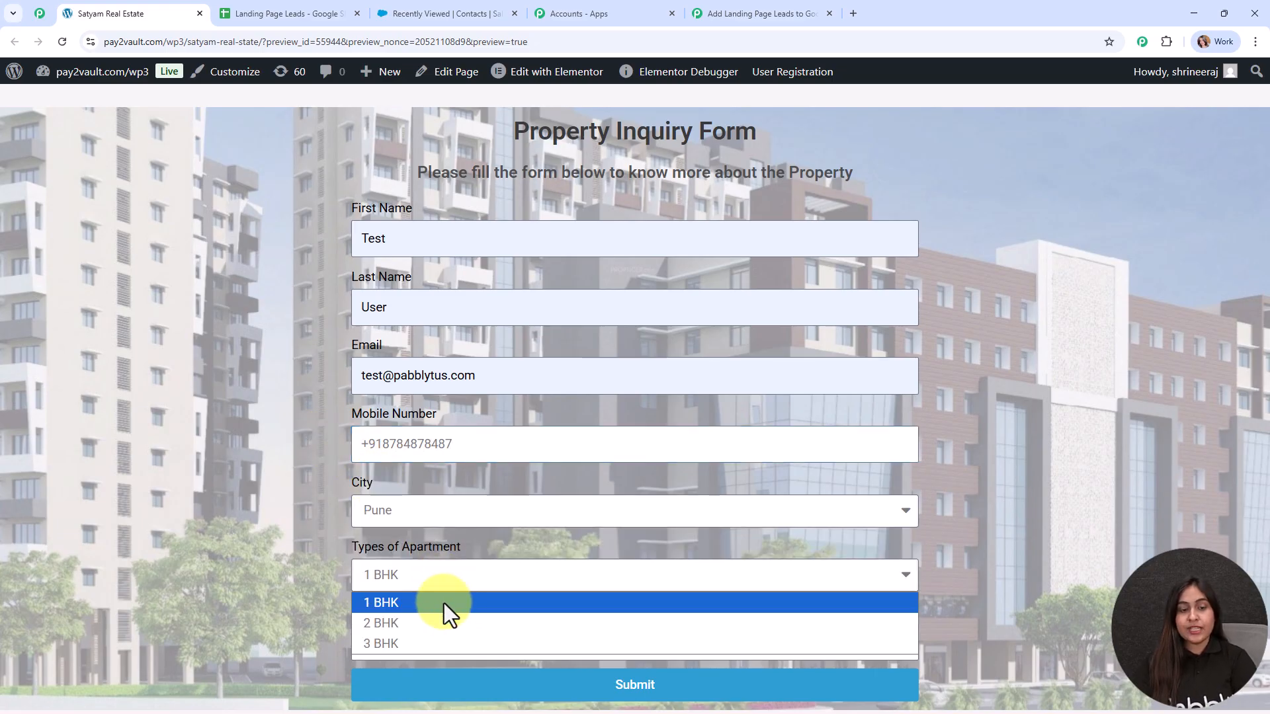
click(446, 622)
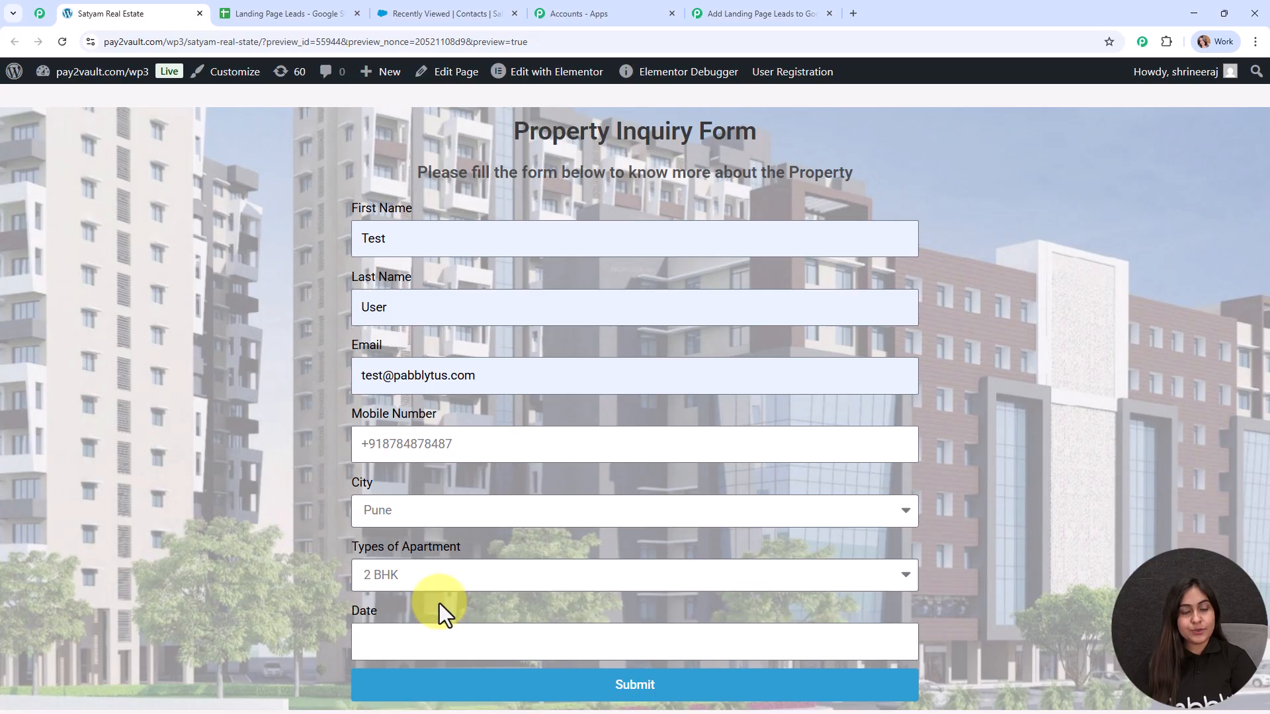
click(389, 655)
click(578, 557)
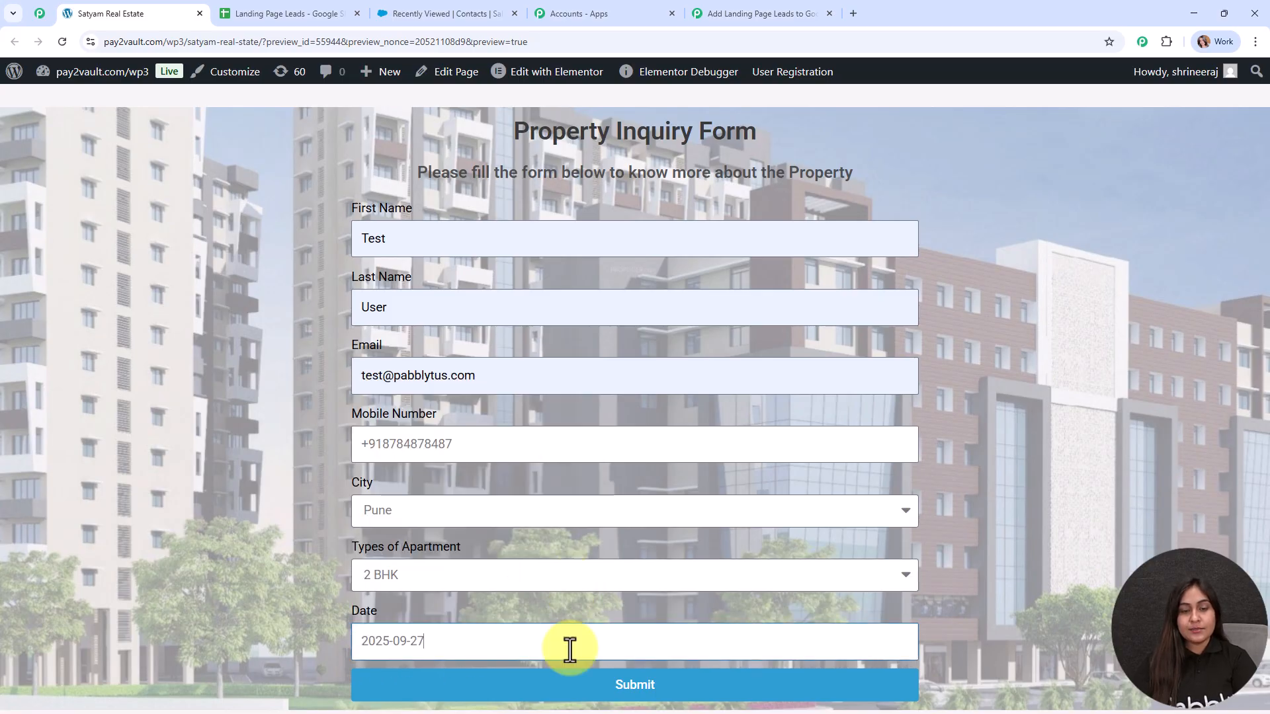
click(569, 689)
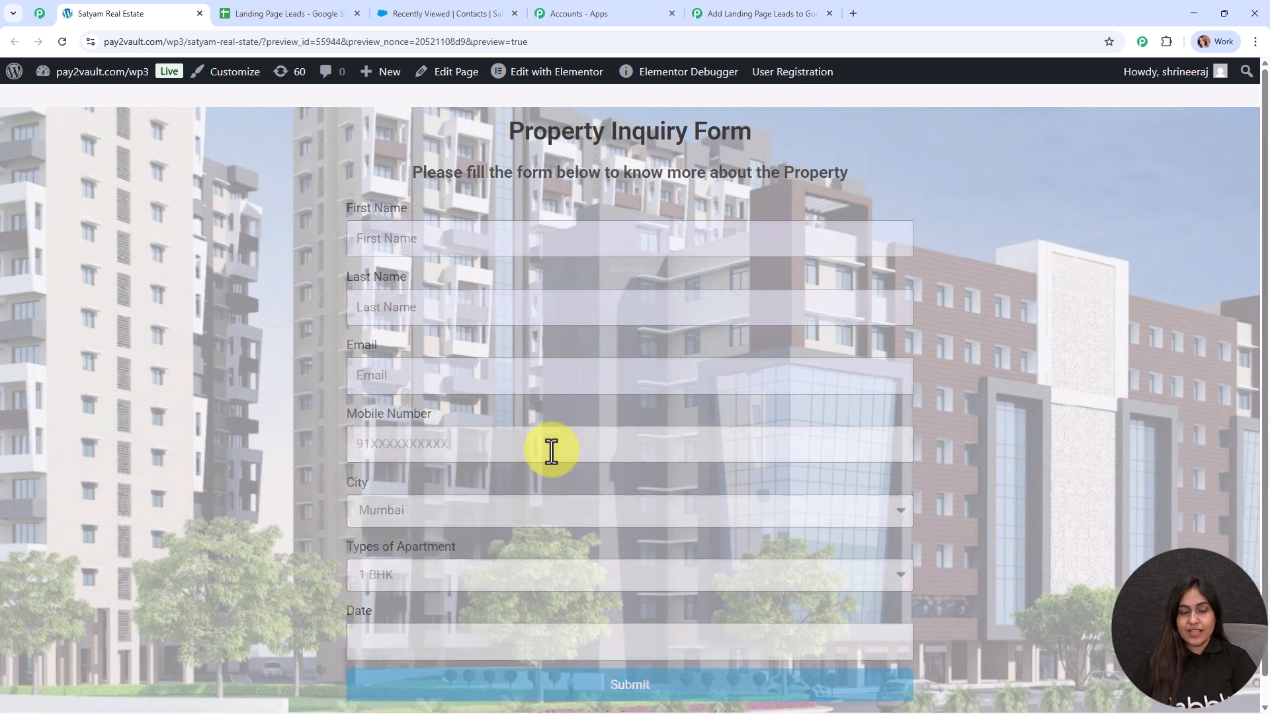
scroll(552, 450, down, 1)
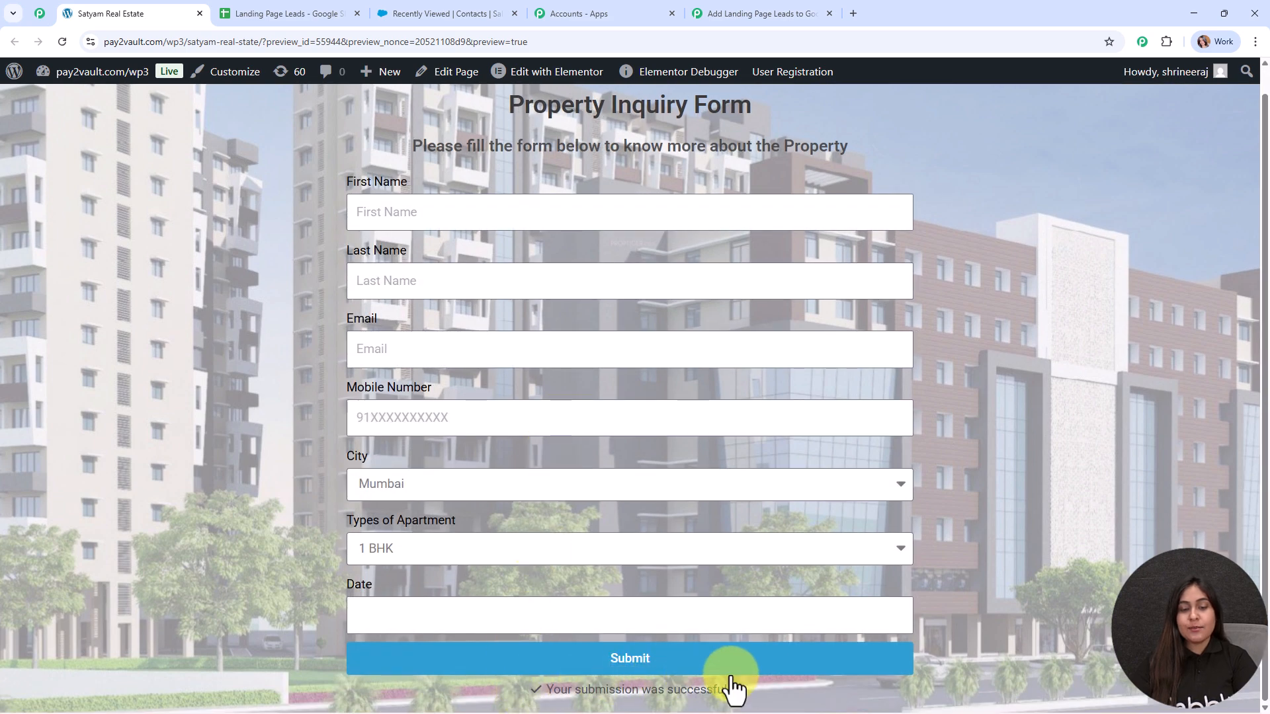
drag(731, 688, 483, 706)
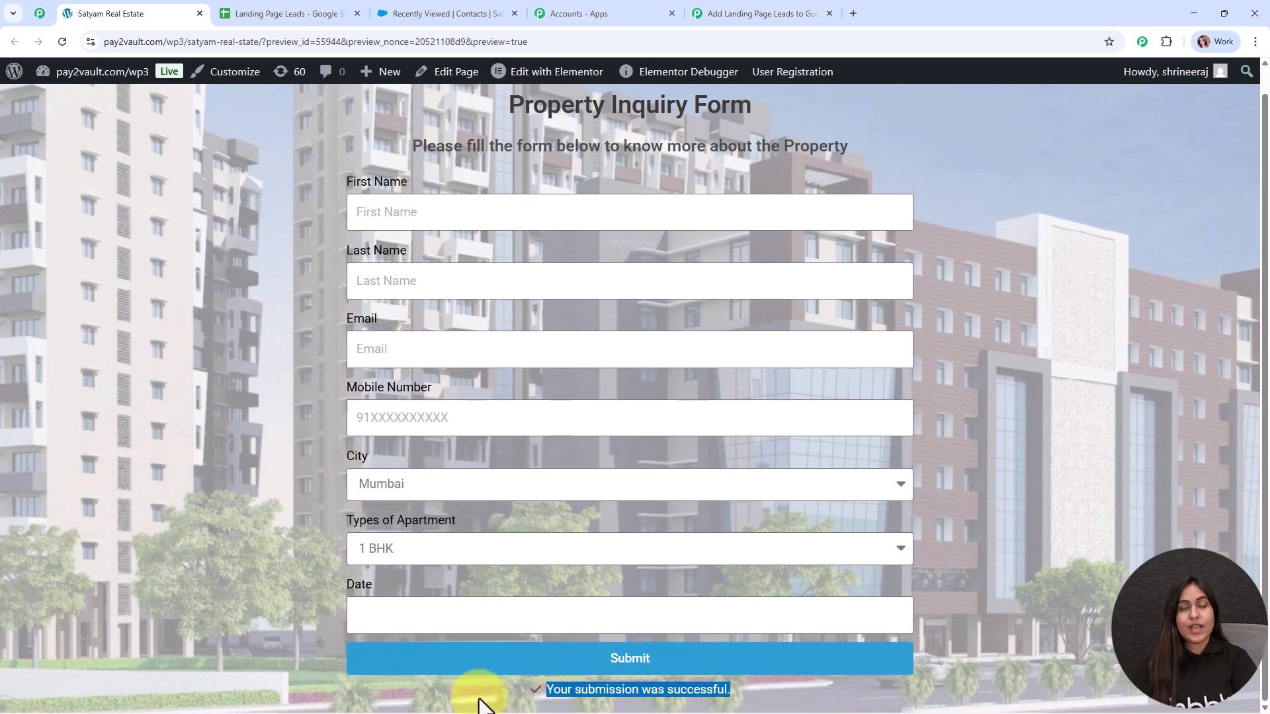
click(192, 320)
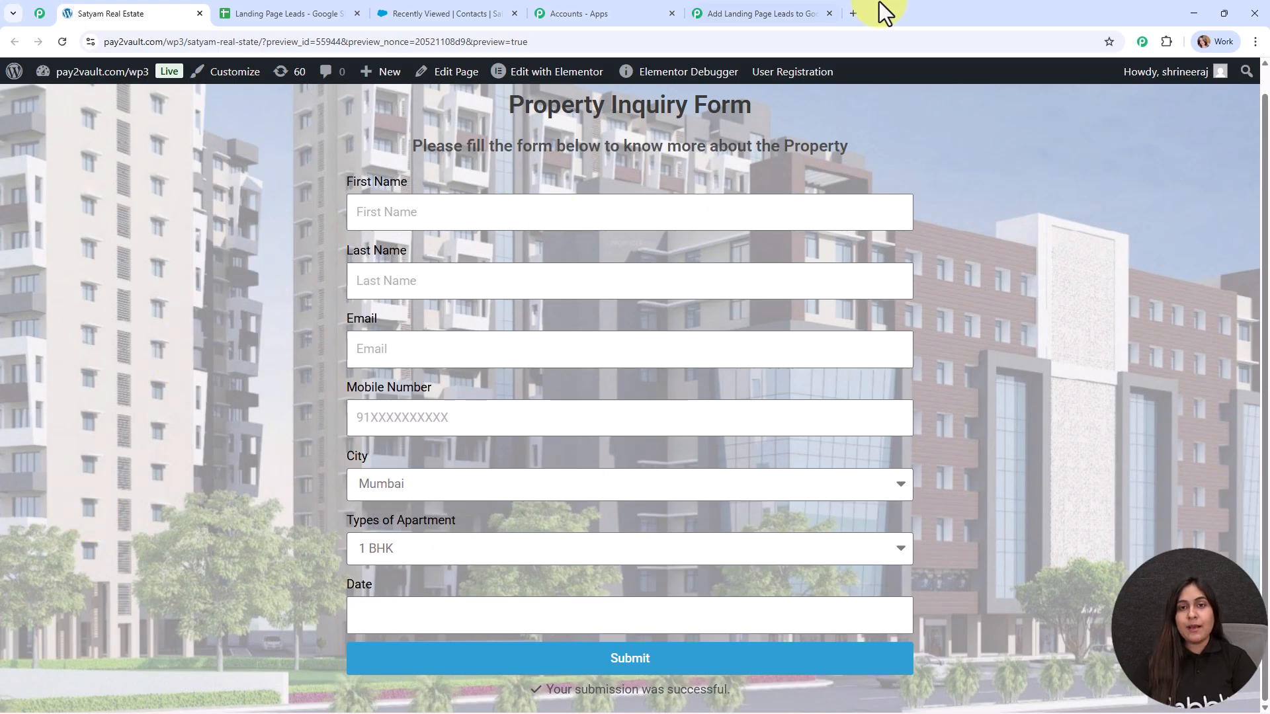
Step: Check the captured Elementor response values, then close Trigger Setup and reposition the Elementor node
click(763, 12)
scroll(983, 371, down, 7)
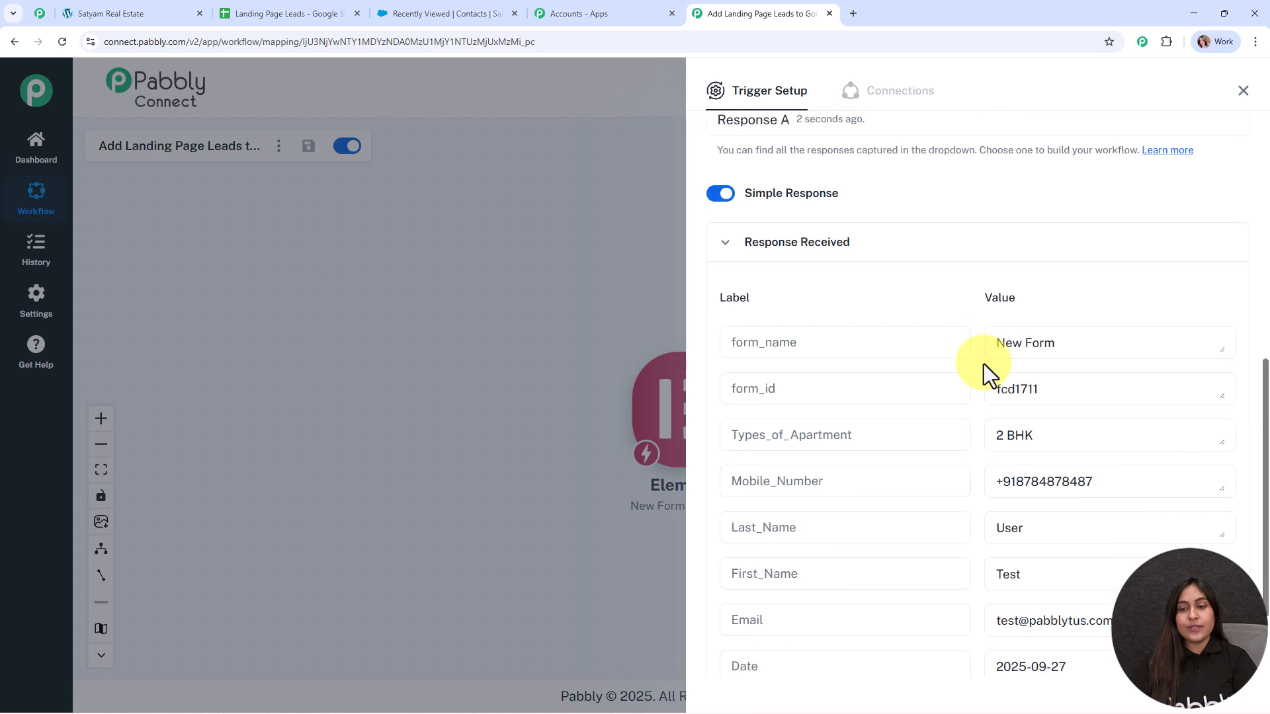
click(1043, 331)
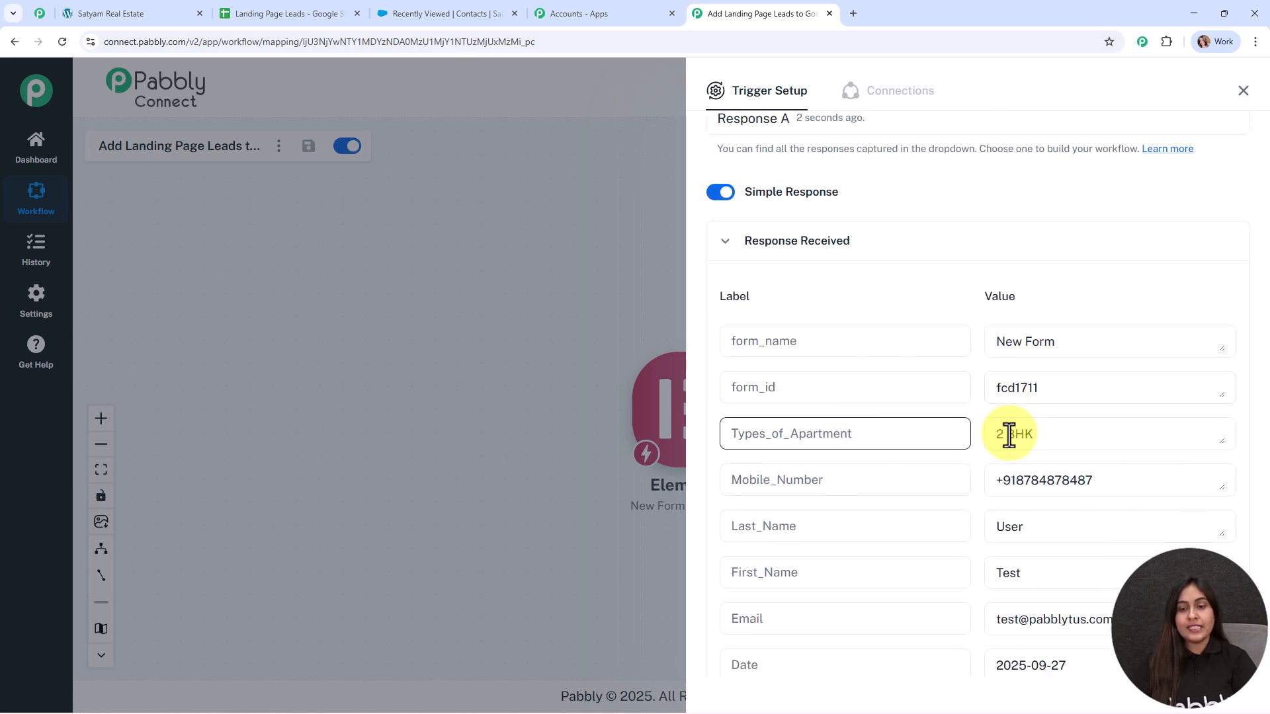
scroll(887, 419, down, 1)
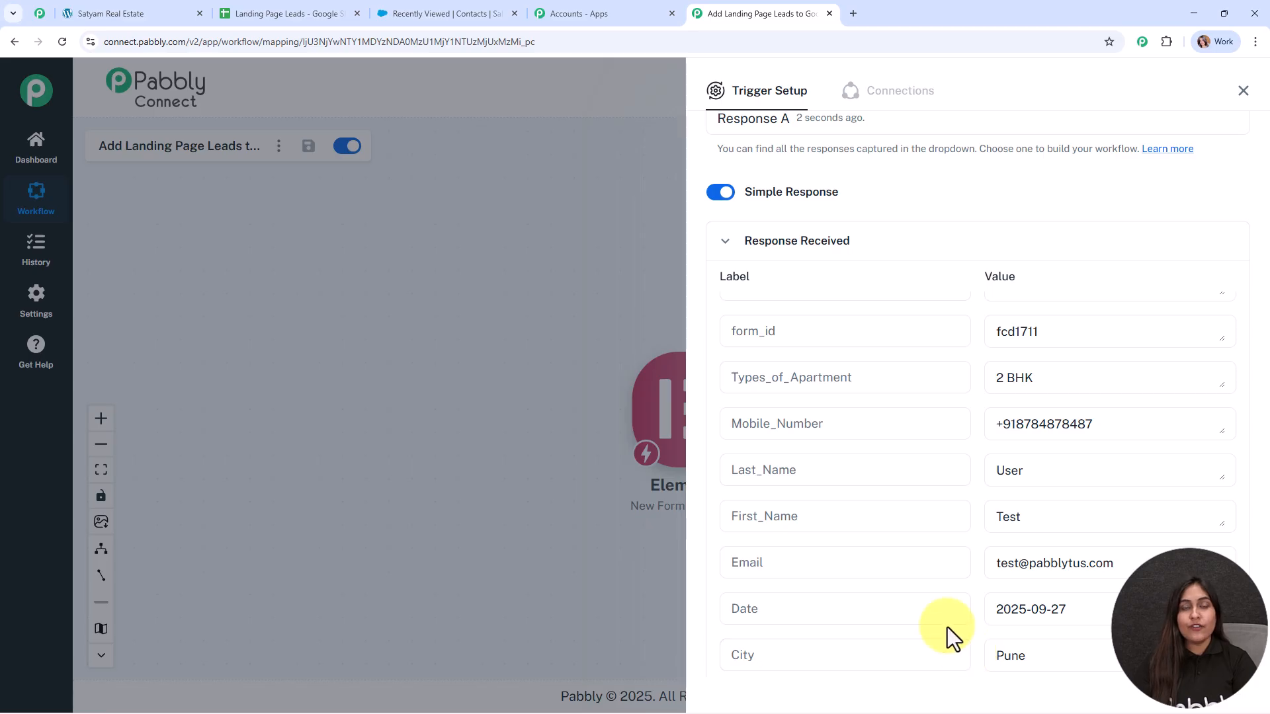
click(1243, 90)
drag(694, 446, 554, 381)
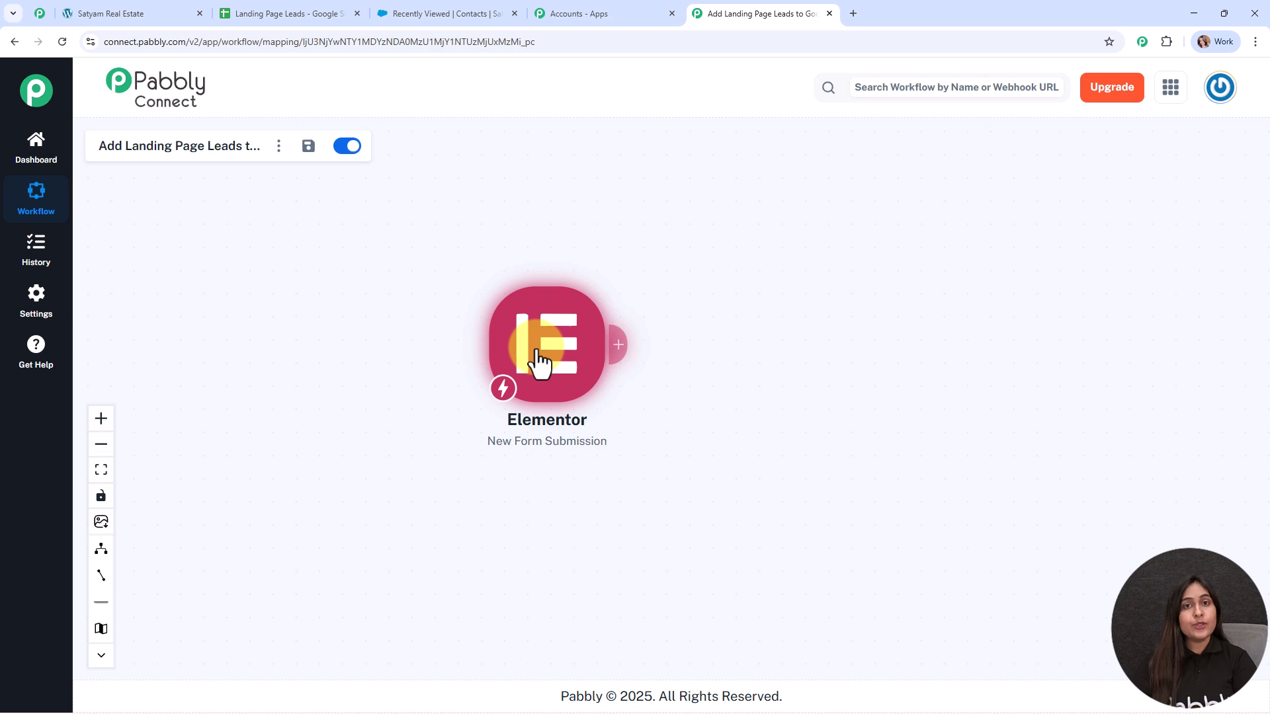
Step: Add a Google Sheets step with the Add New Row event after Elementor and begin connecting it
click(238, 13)
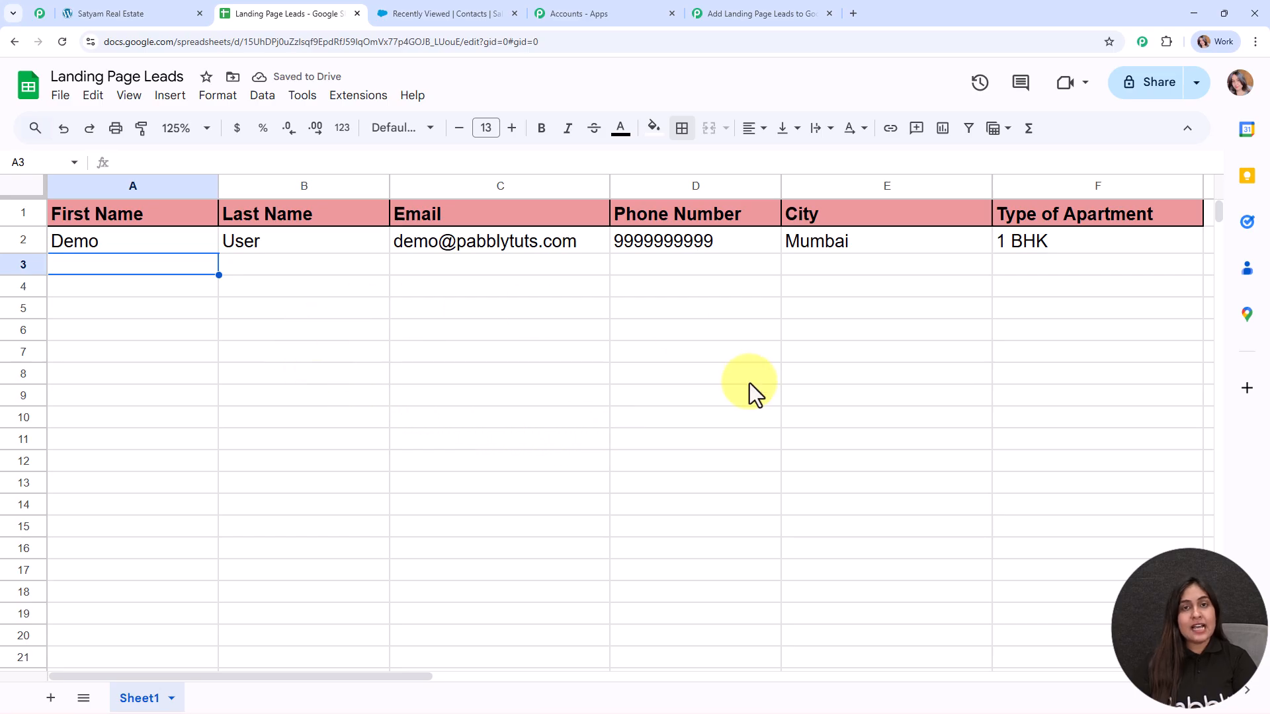
click(805, 13)
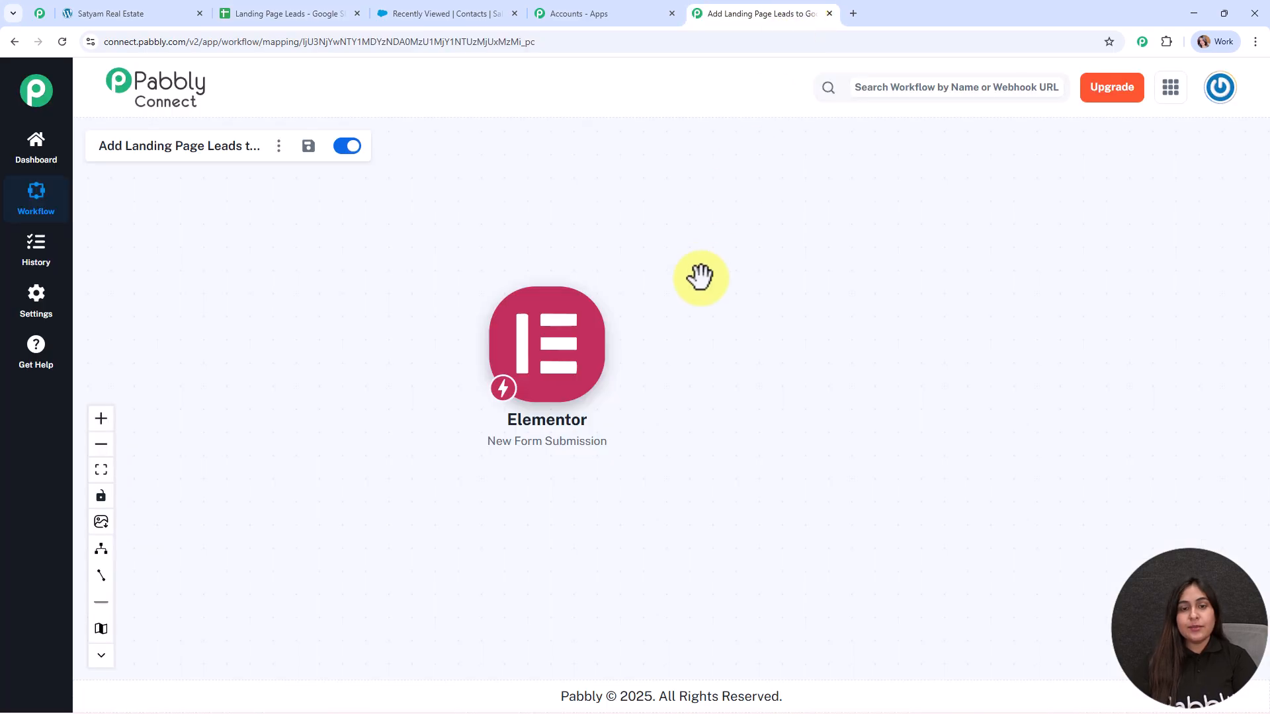
click(617, 344)
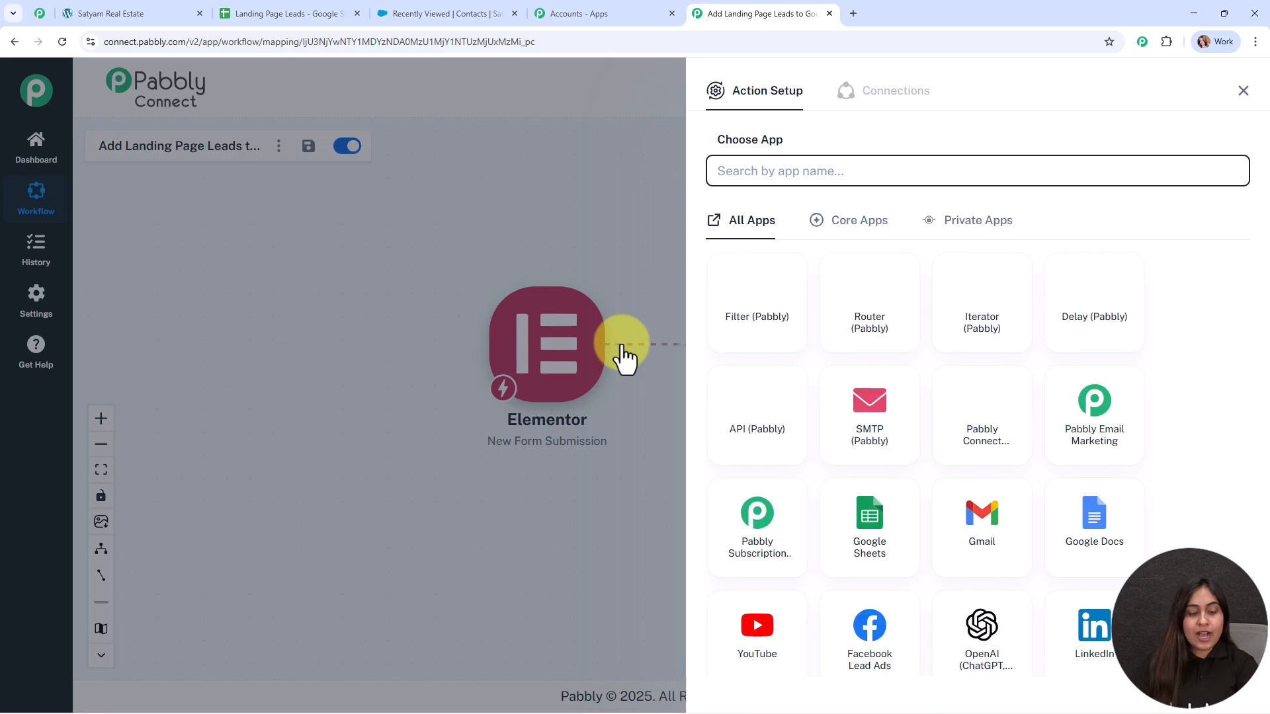
text(shee)
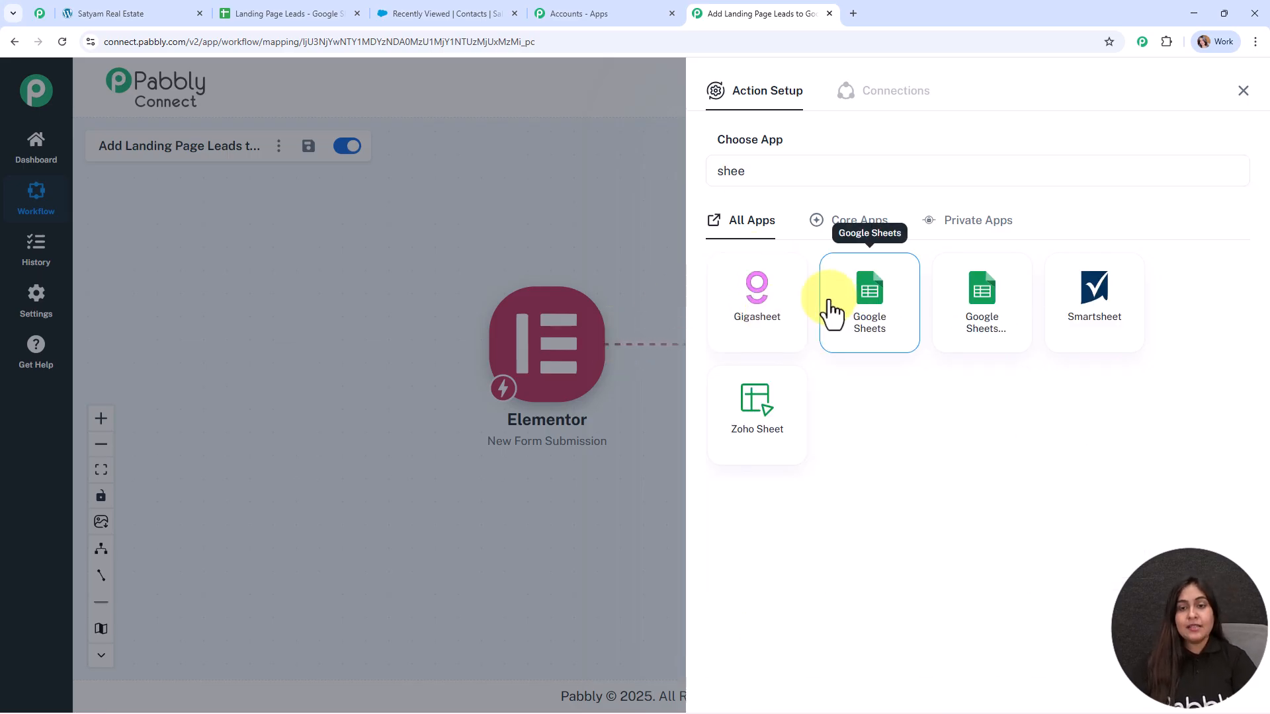
click(869, 297)
click(771, 300)
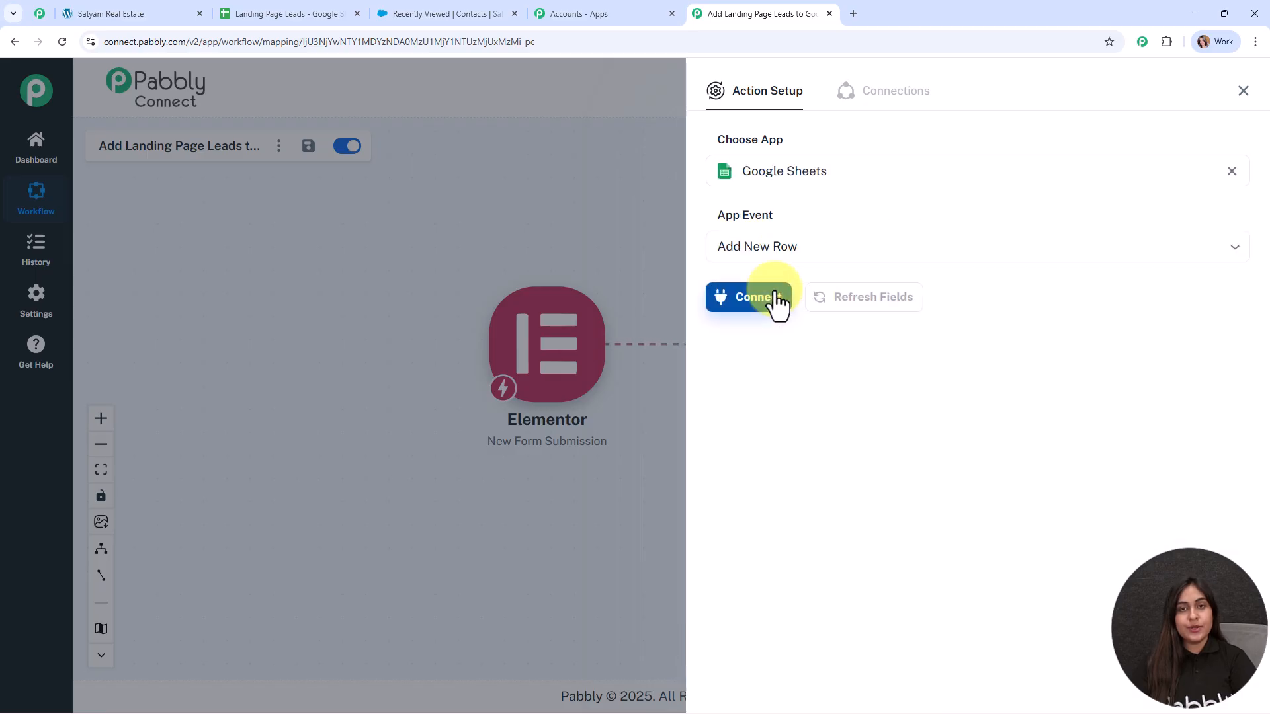
click(771, 299)
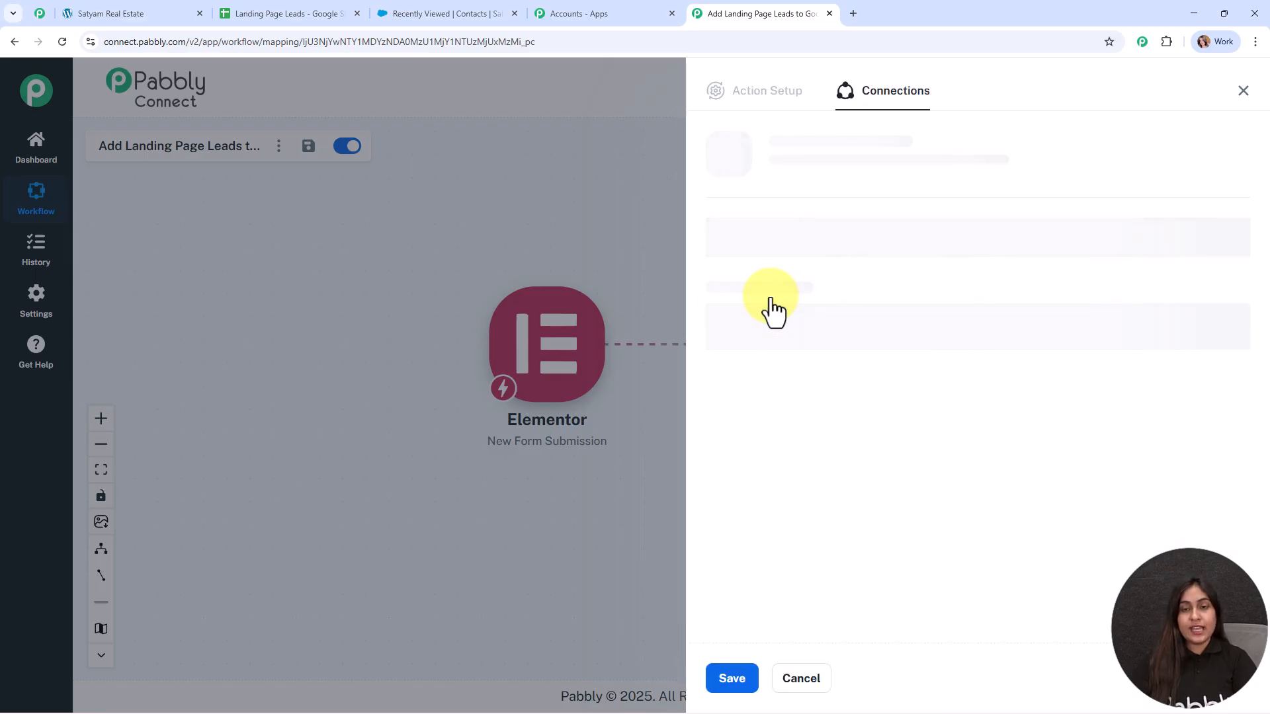
Step: Create a new Google Sheets connection by signing in with Google and allowing access
click(756, 218)
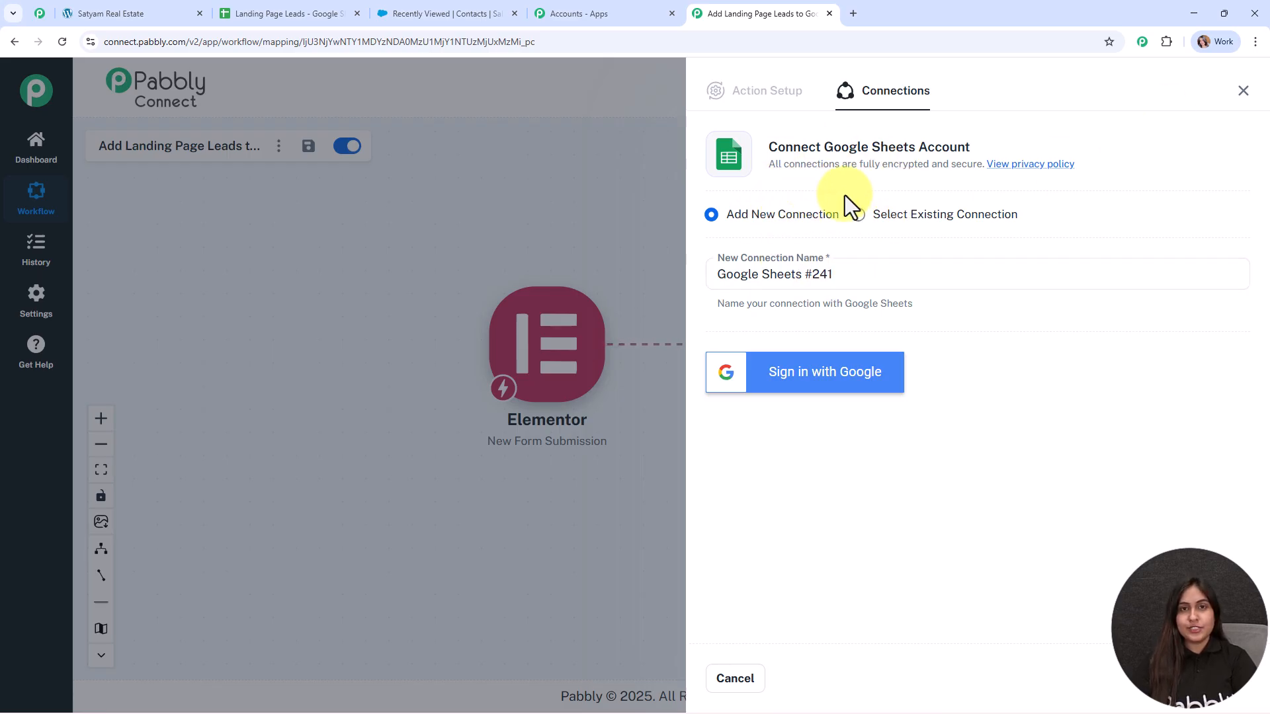
click(873, 383)
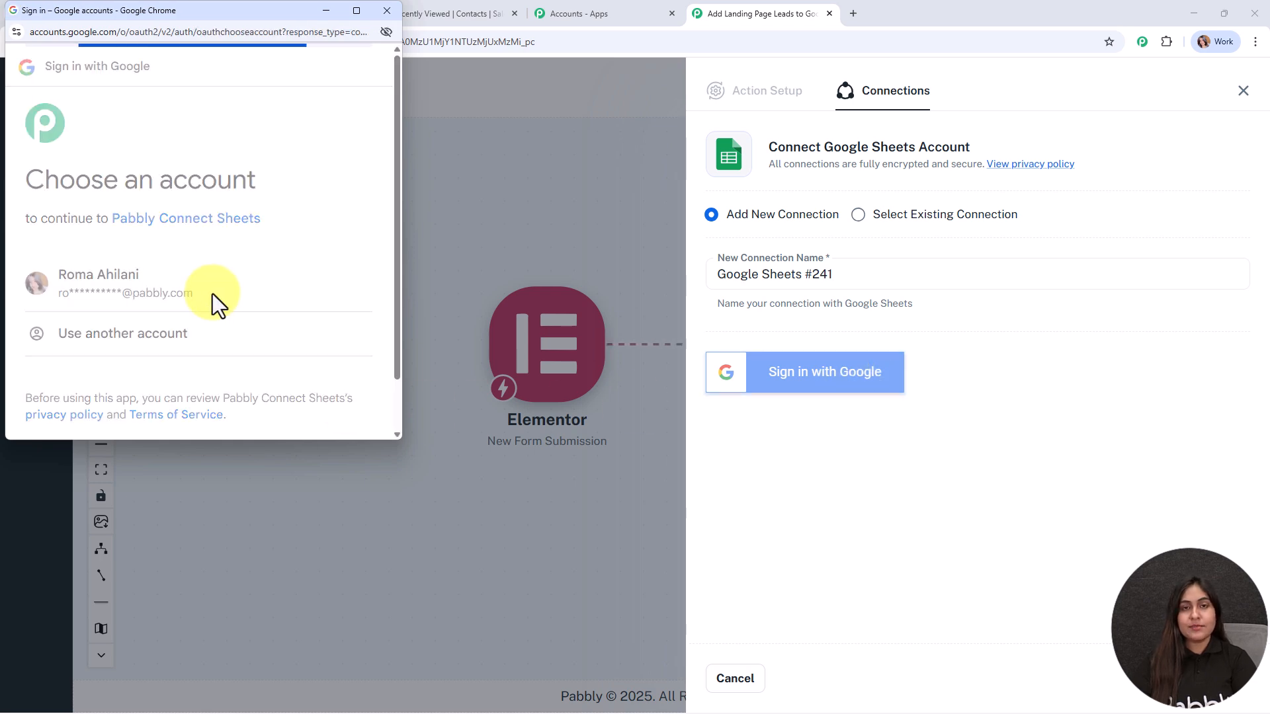
scroll(248, 271, down, 5)
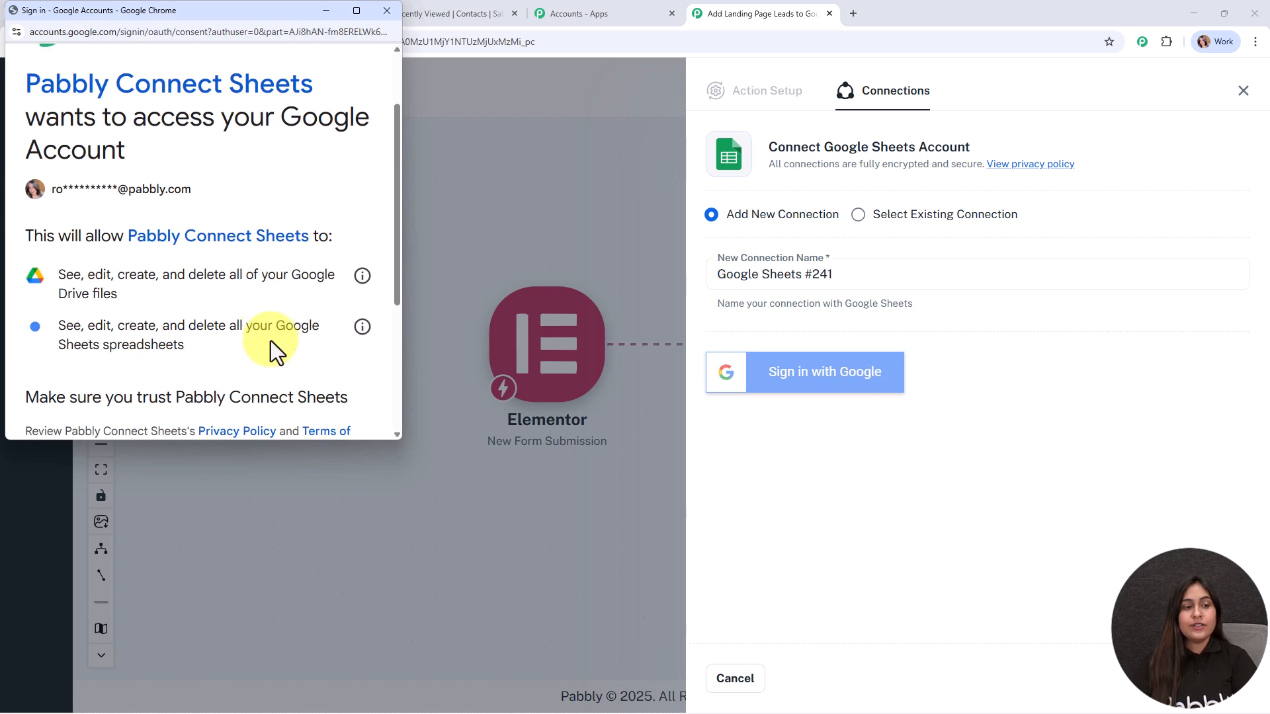
click(272, 359)
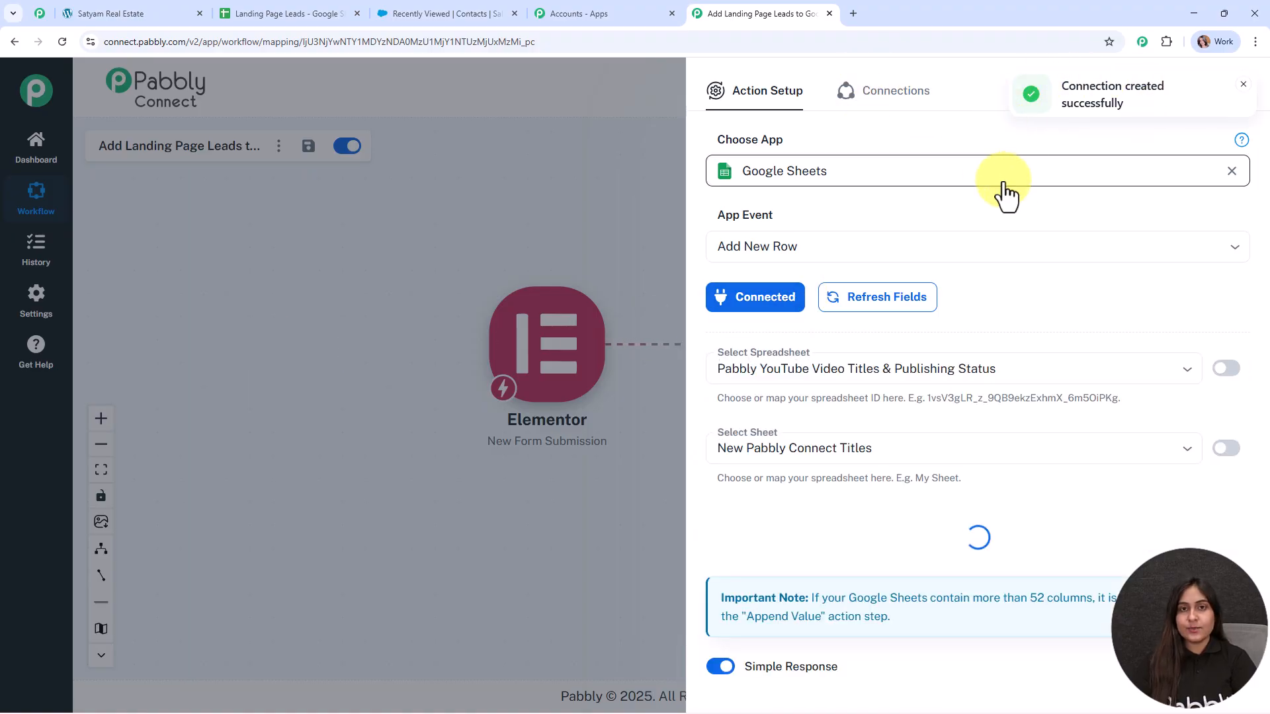
Step: Point the action at Sheet1 of the Landing Page Leads spreadsheet
scroll(1085, 255, down, 2)
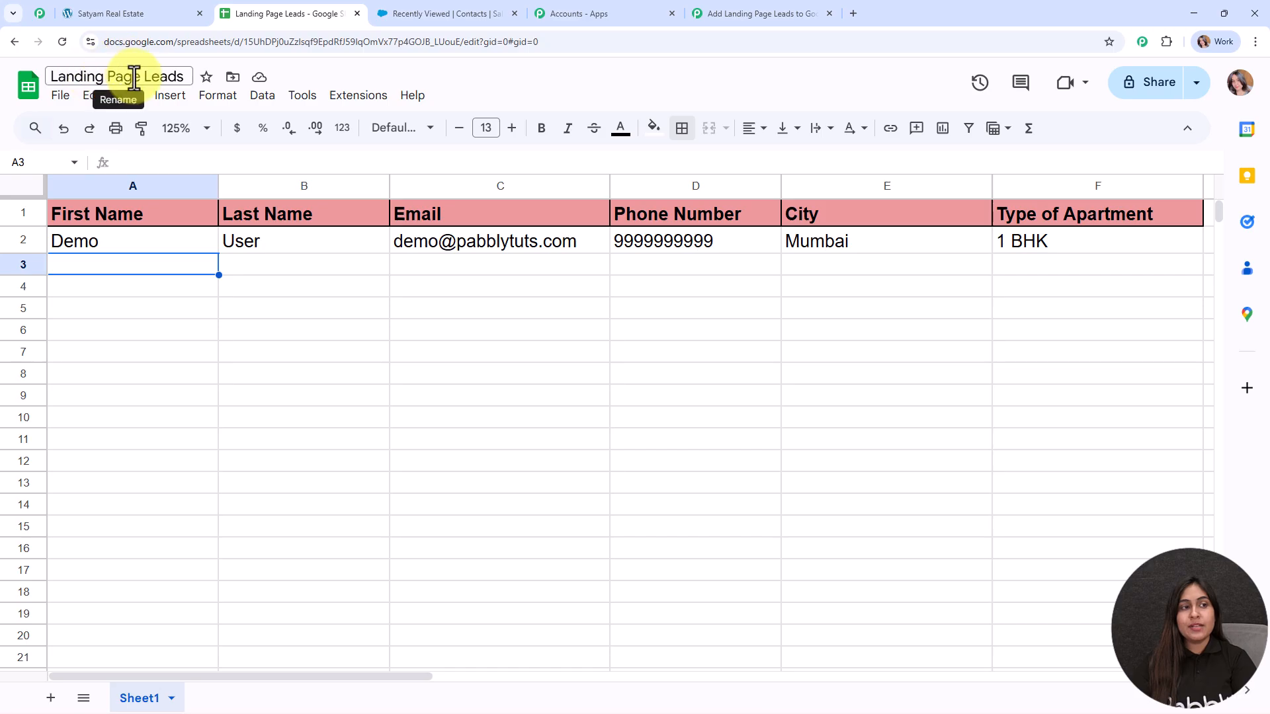
click(727, 14)
click(756, 231)
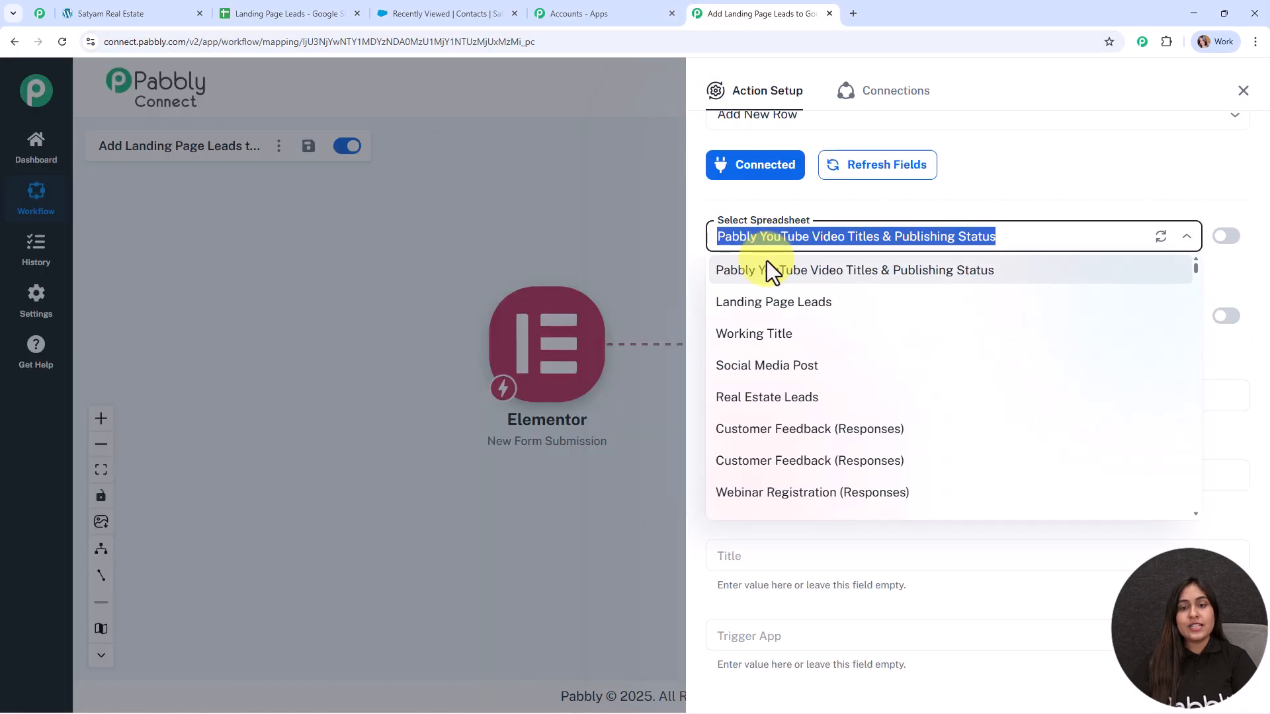
click(771, 302)
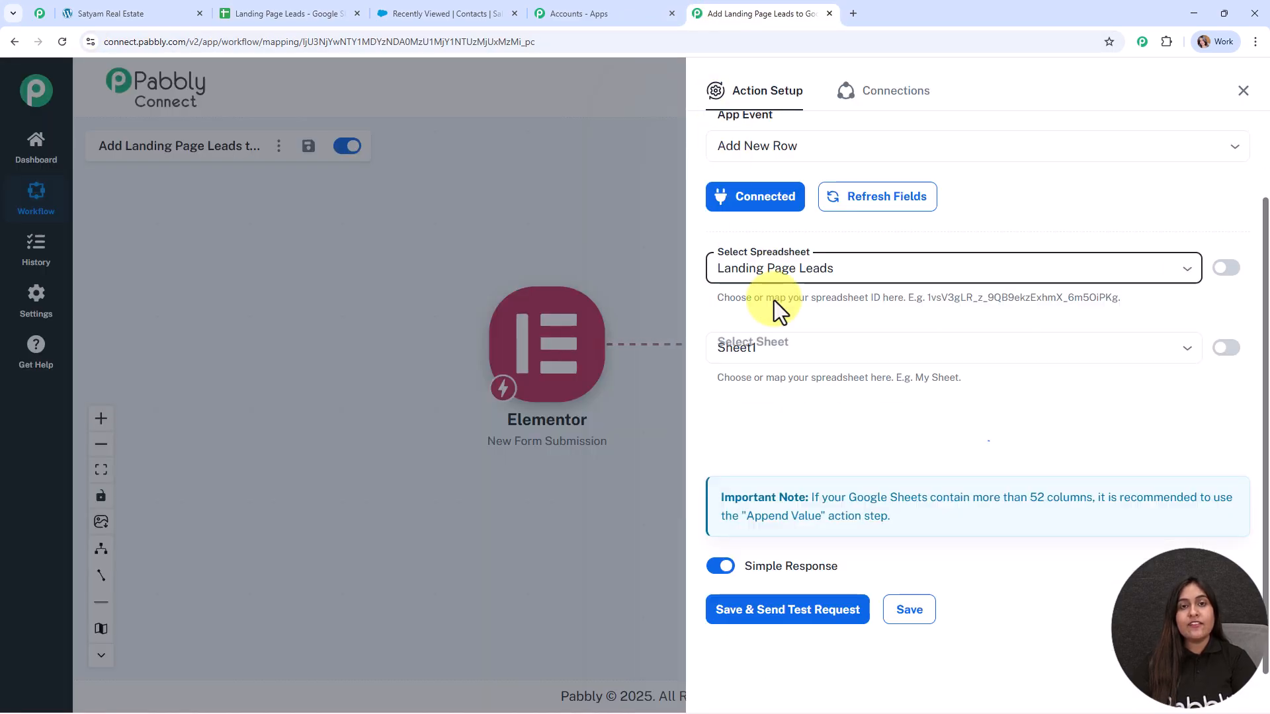
click(787, 323)
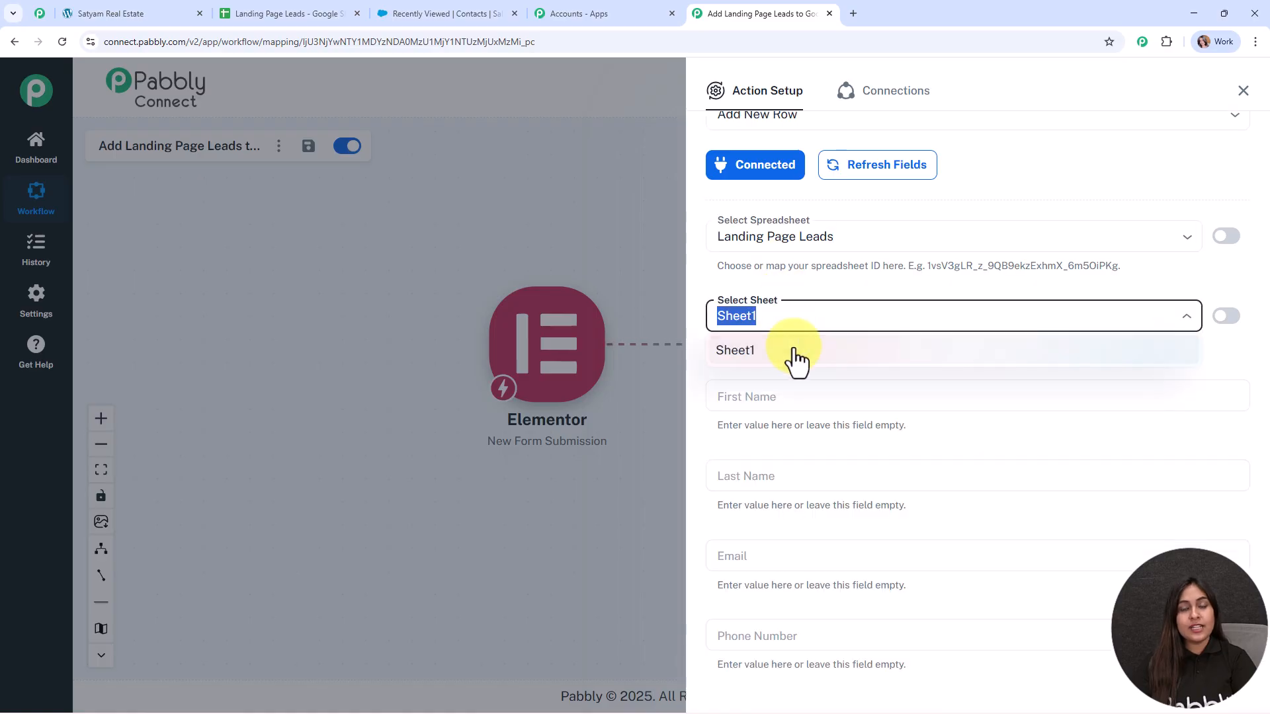
click(797, 354)
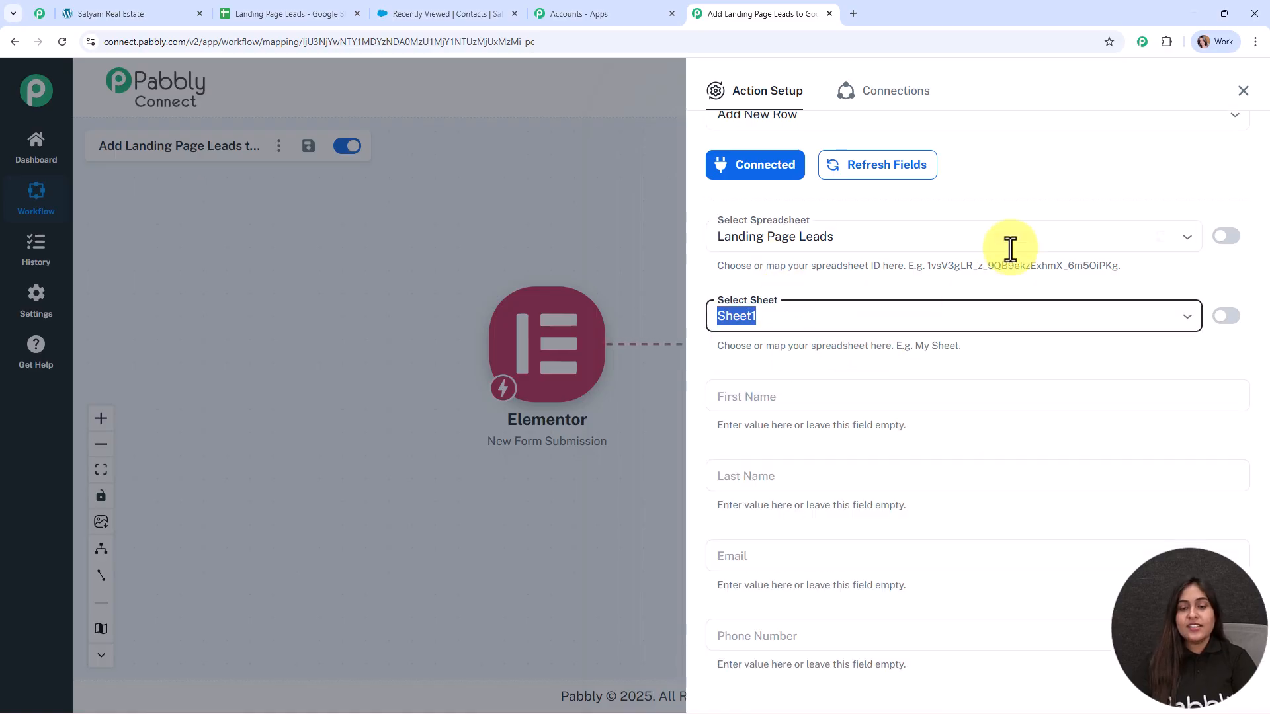
Step: Check the sheet's column headers, then open the mapping options for First Name
scroll(1009, 249, down, 4)
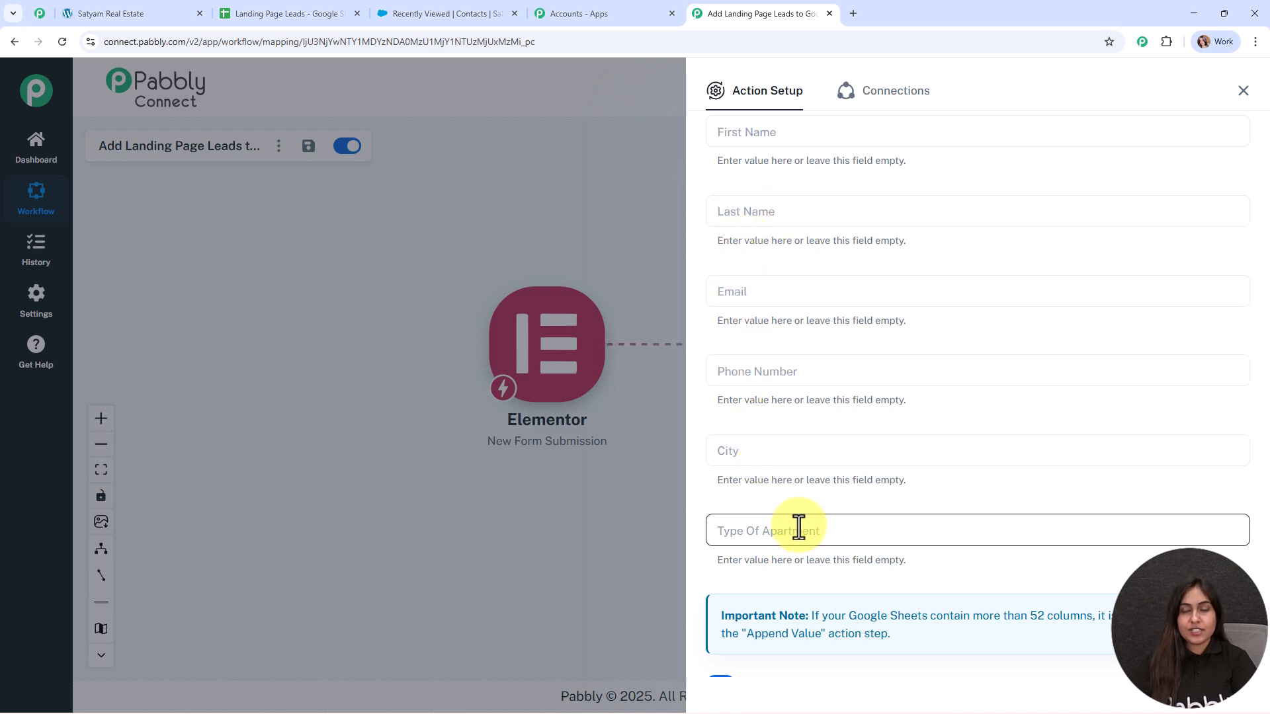
click(268, 13)
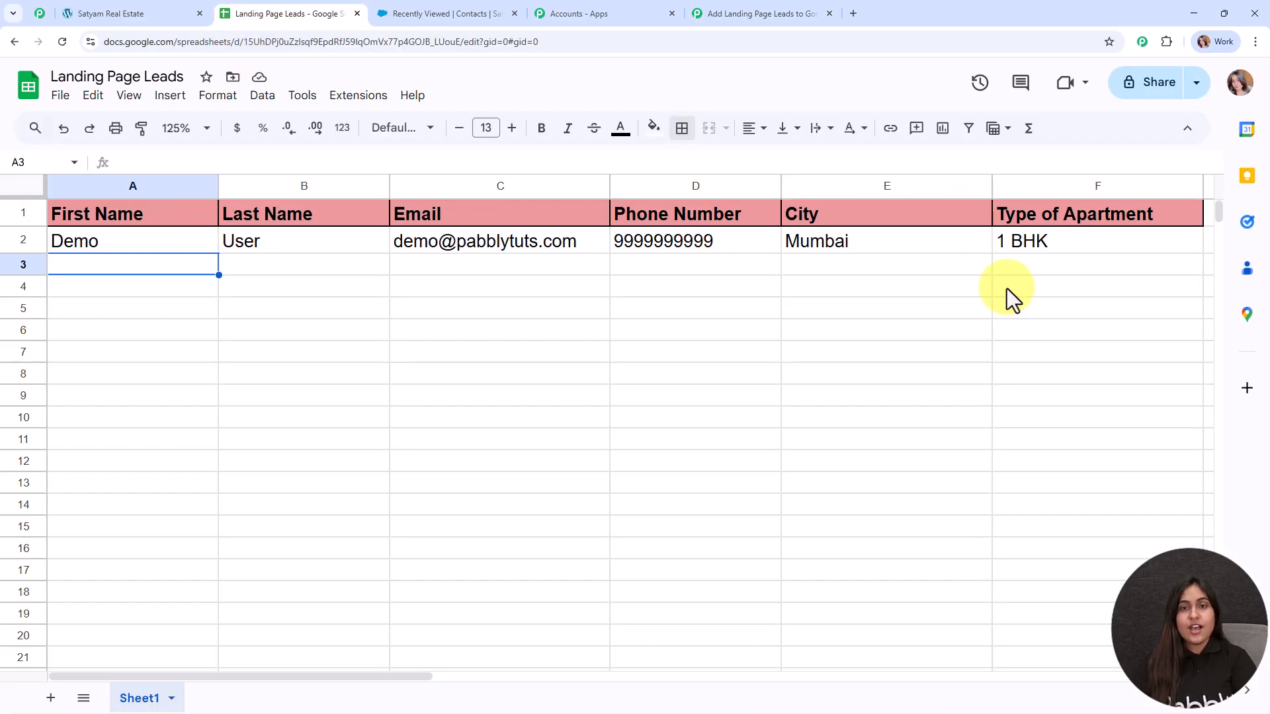
click(769, 12)
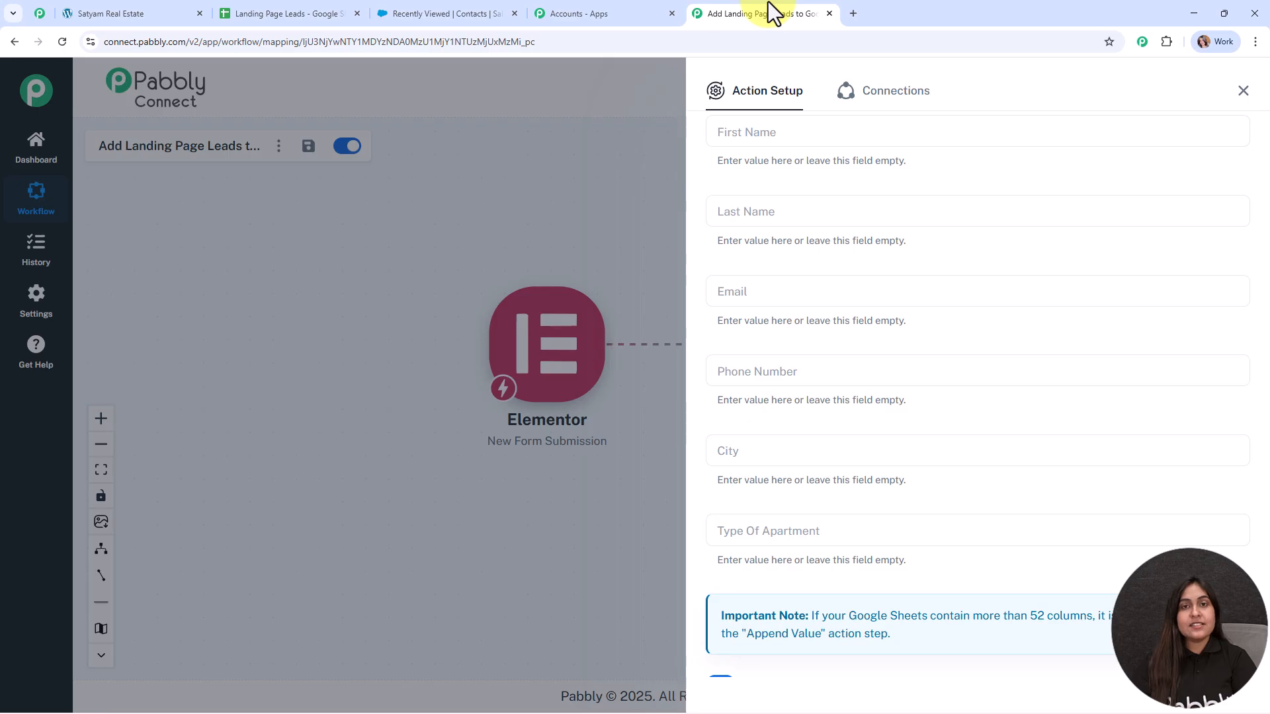
click(777, 133)
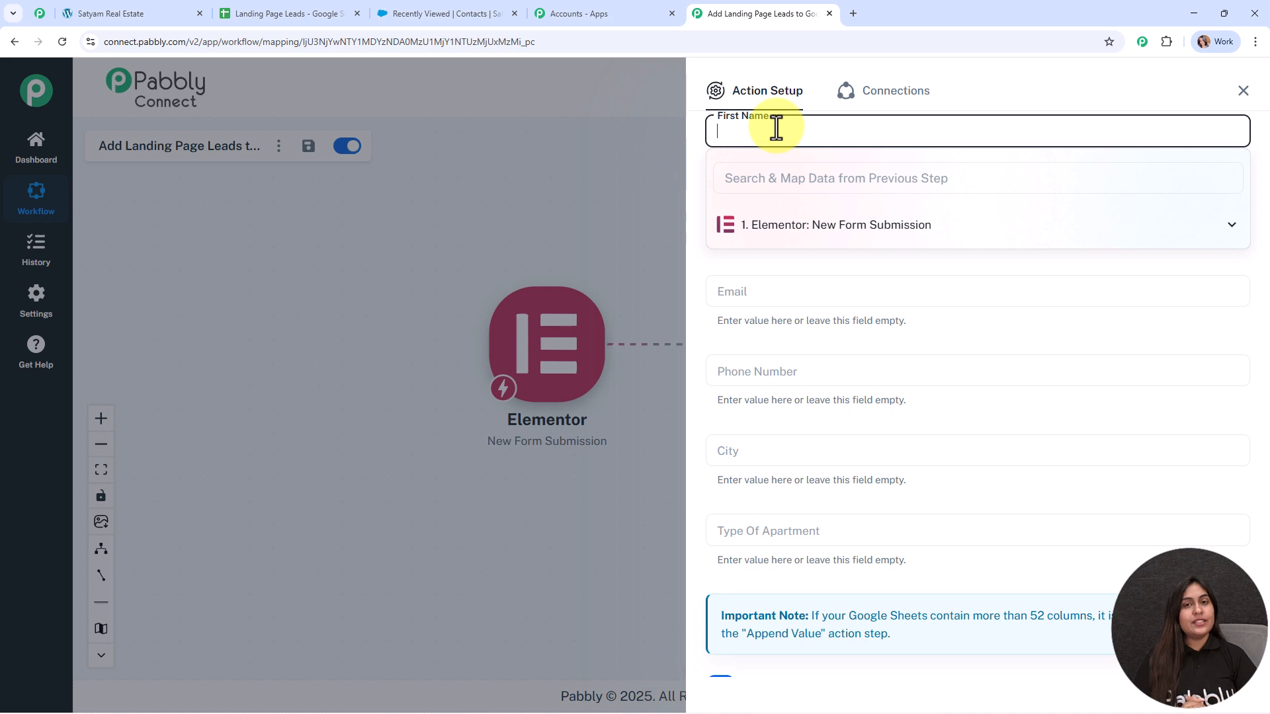
Step: Map the form's First_Name and Last_Name into the First Name and Last Name columns
click(867, 226)
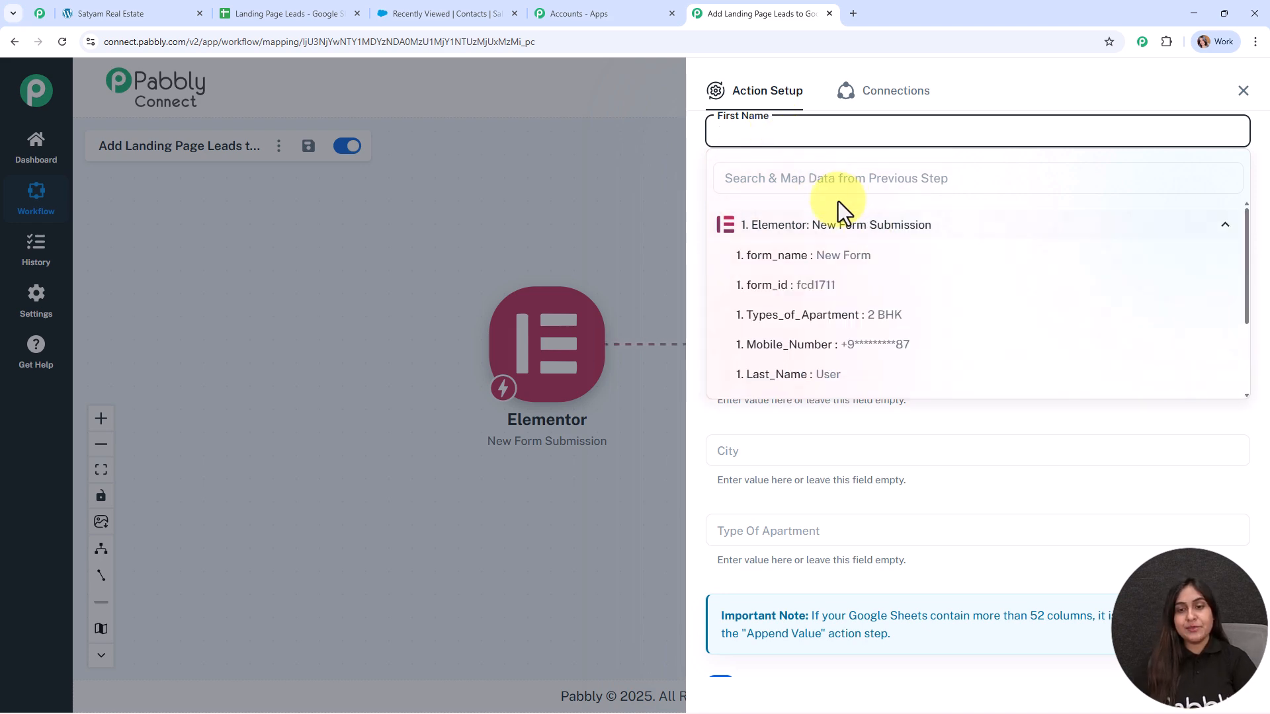
scroll(872, 370, down, 3)
click(859, 289)
click(675, 204)
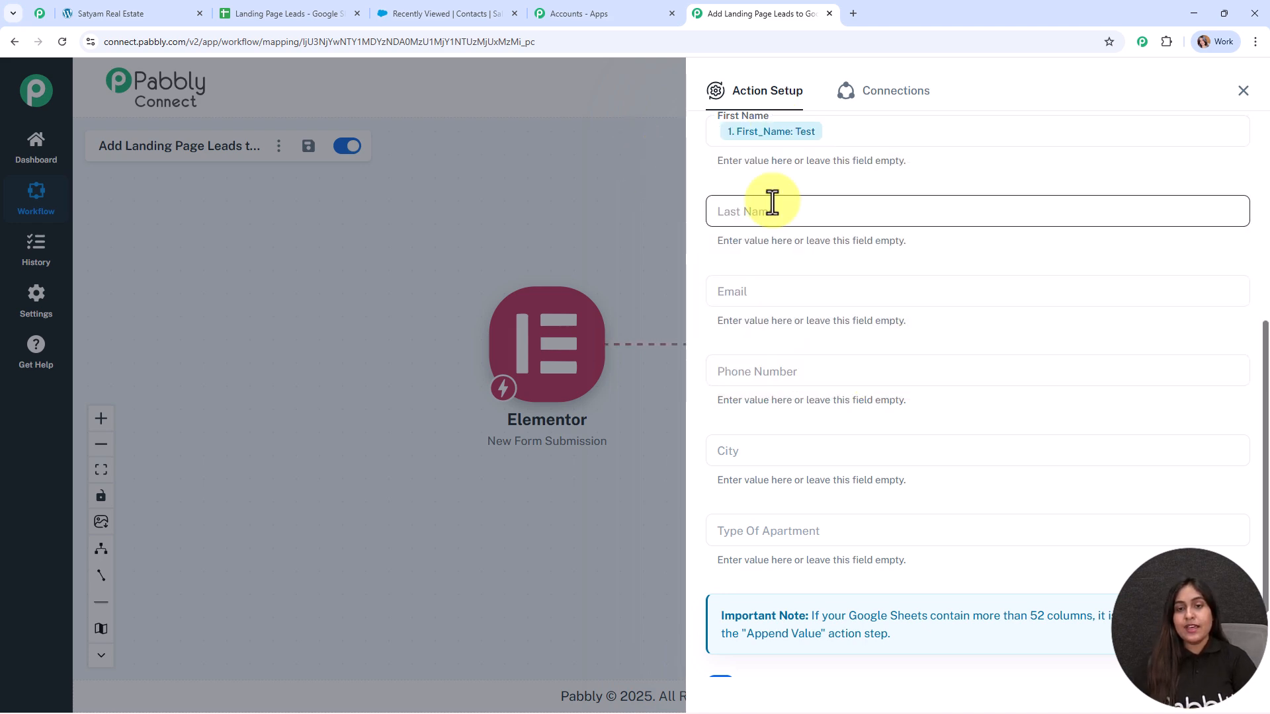
click(787, 212)
click(794, 305)
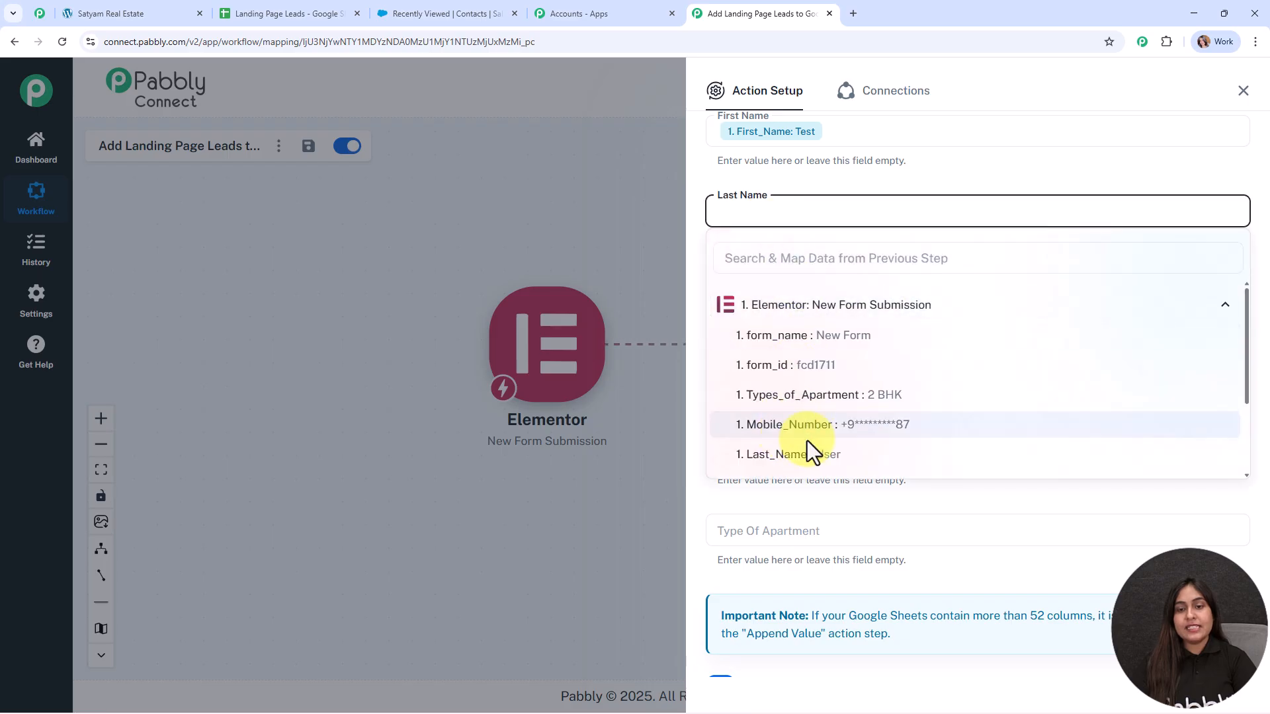
click(812, 455)
Step: Map the form's Email into Email and Mobile_Number into Phone Number
scroll(761, 278, down, 2)
click(762, 180)
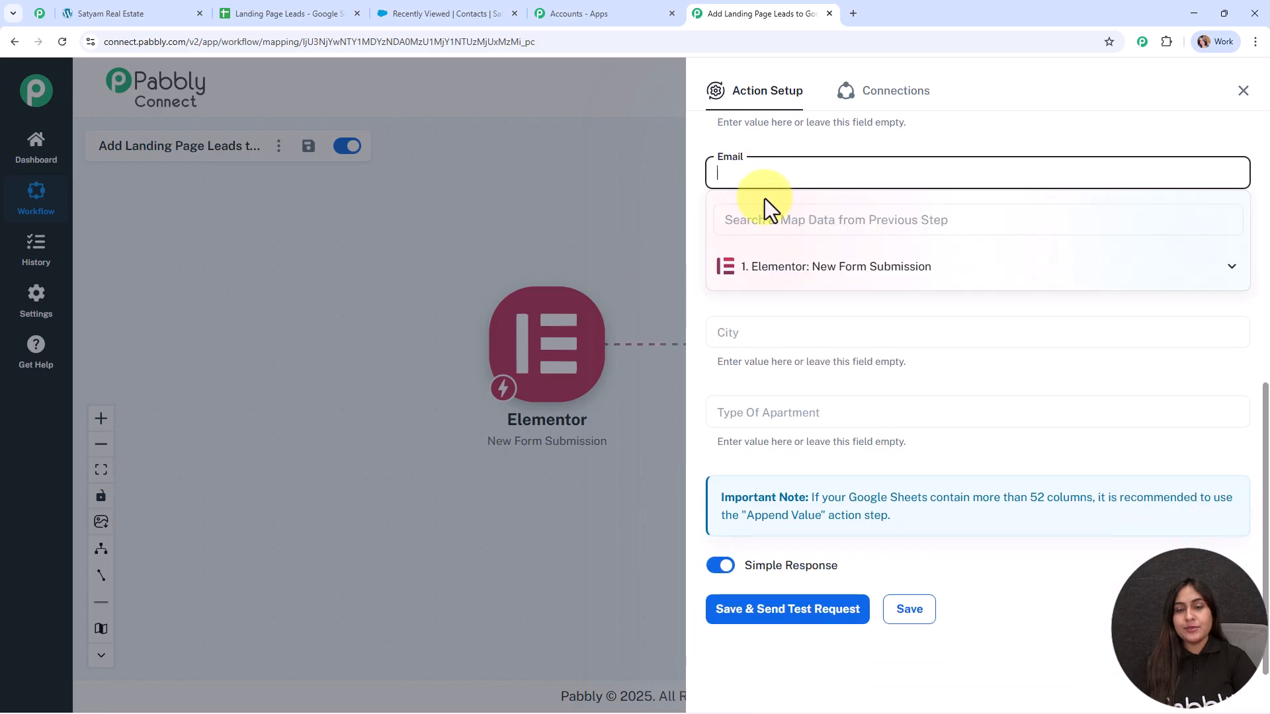
click(797, 281)
scroll(831, 396, down, 3)
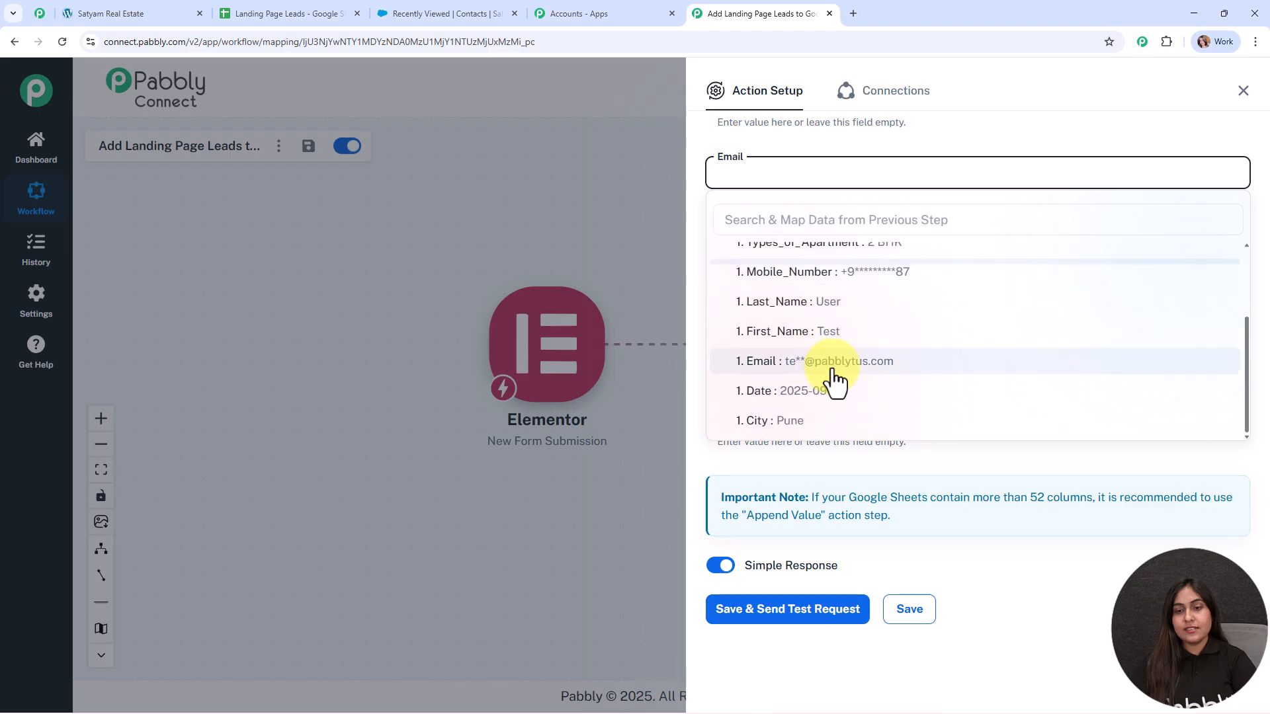
click(831, 361)
click(647, 240)
click(767, 254)
click(793, 346)
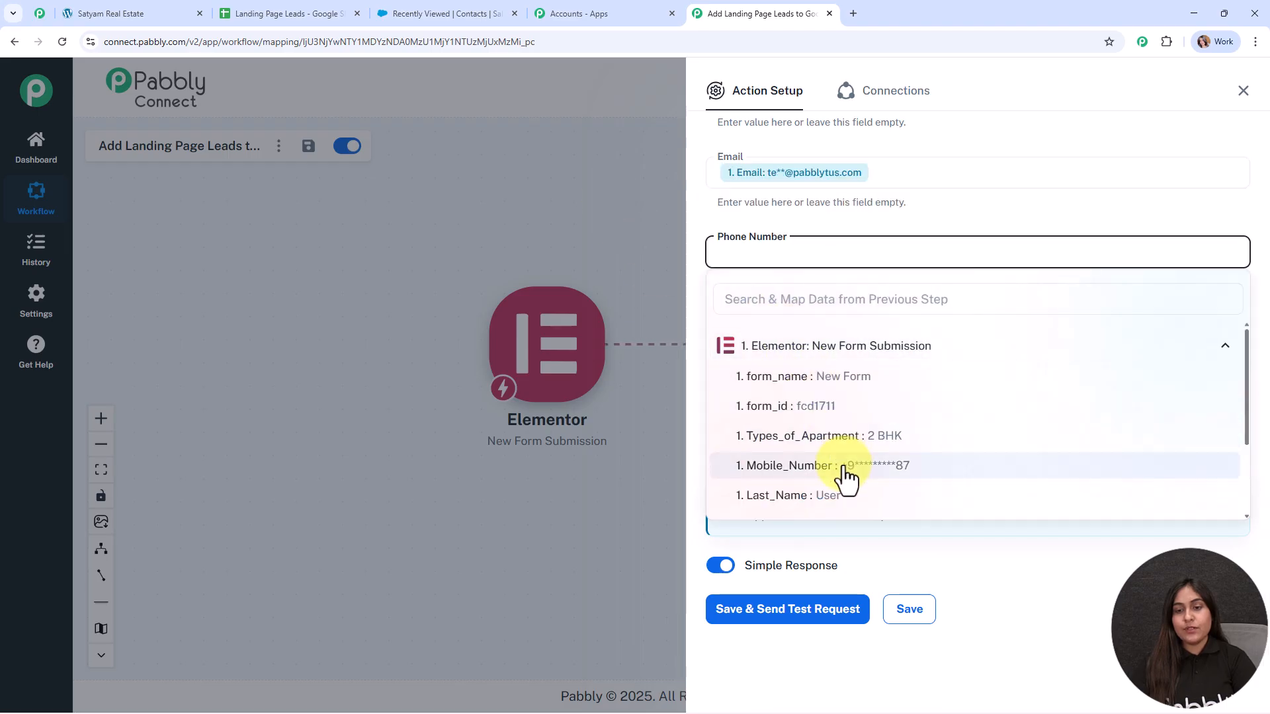
click(843, 467)
click(600, 265)
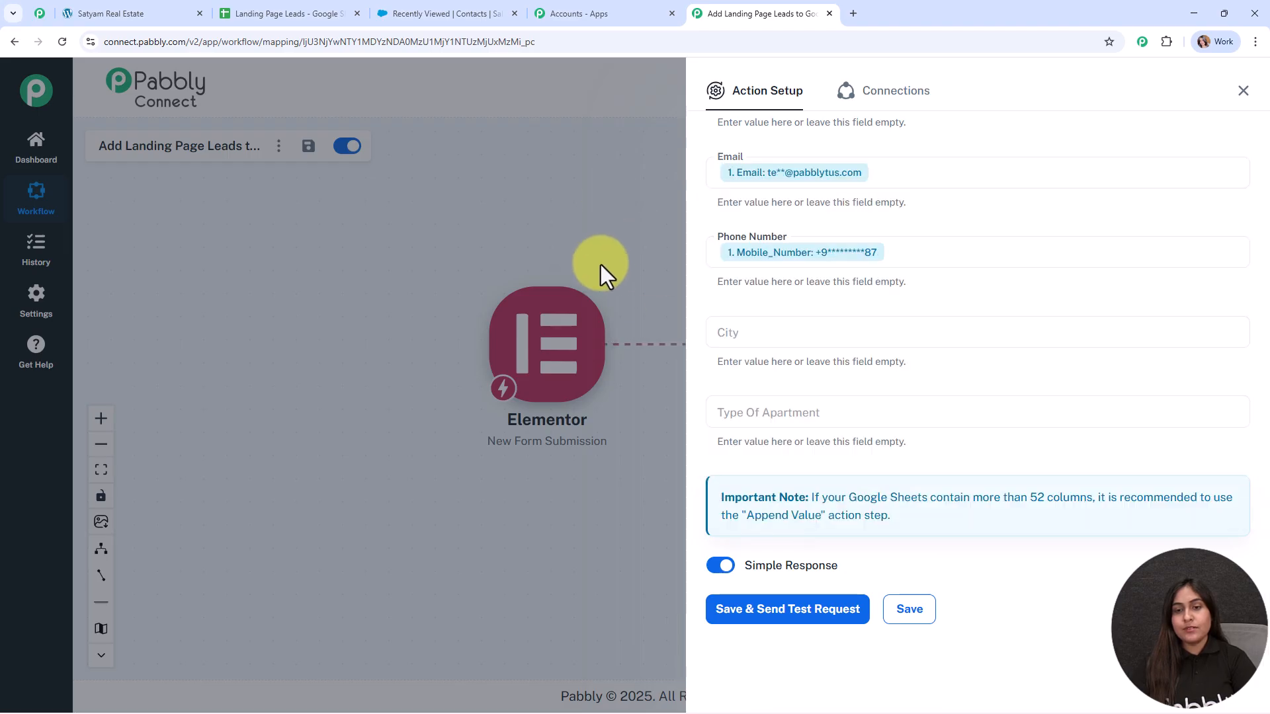
Step: Map the form's City into City and Types_of_Apartment into Type Of Apartment
click(732, 334)
click(775, 425)
click(787, 576)
click(641, 390)
click(771, 410)
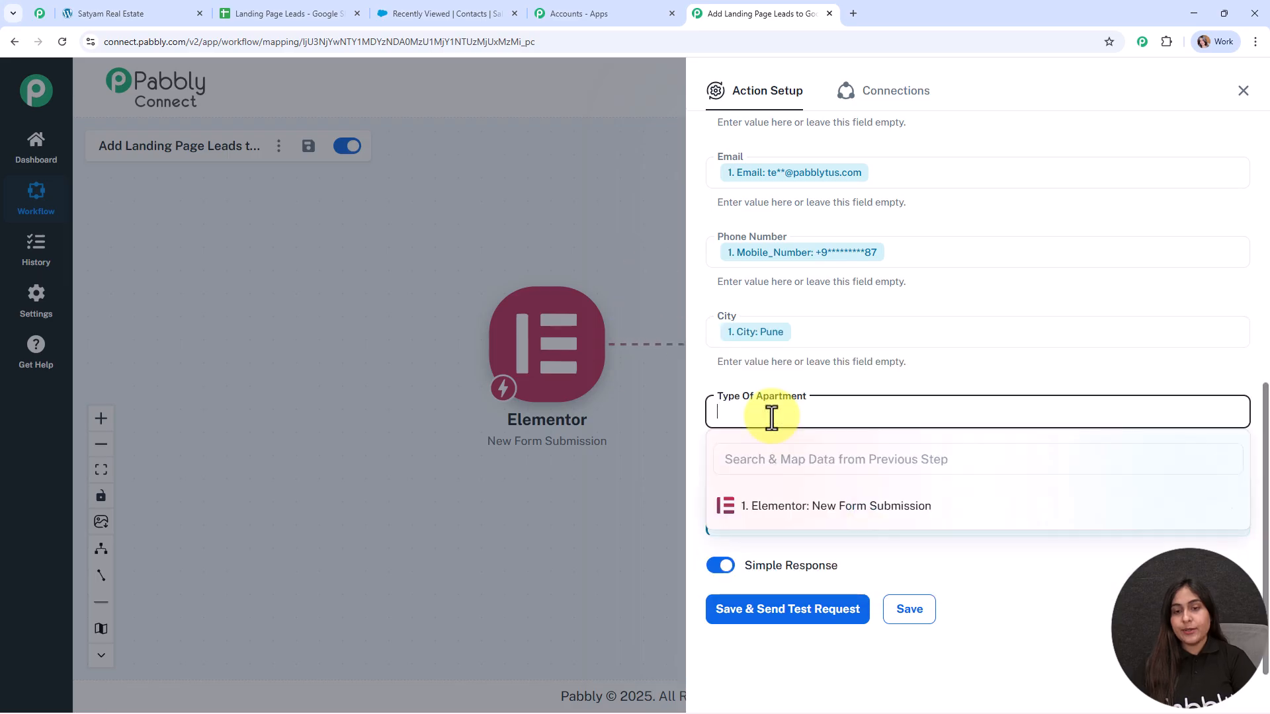
click(835, 512)
scroll(835, 522, down, 2)
click(811, 485)
click(653, 196)
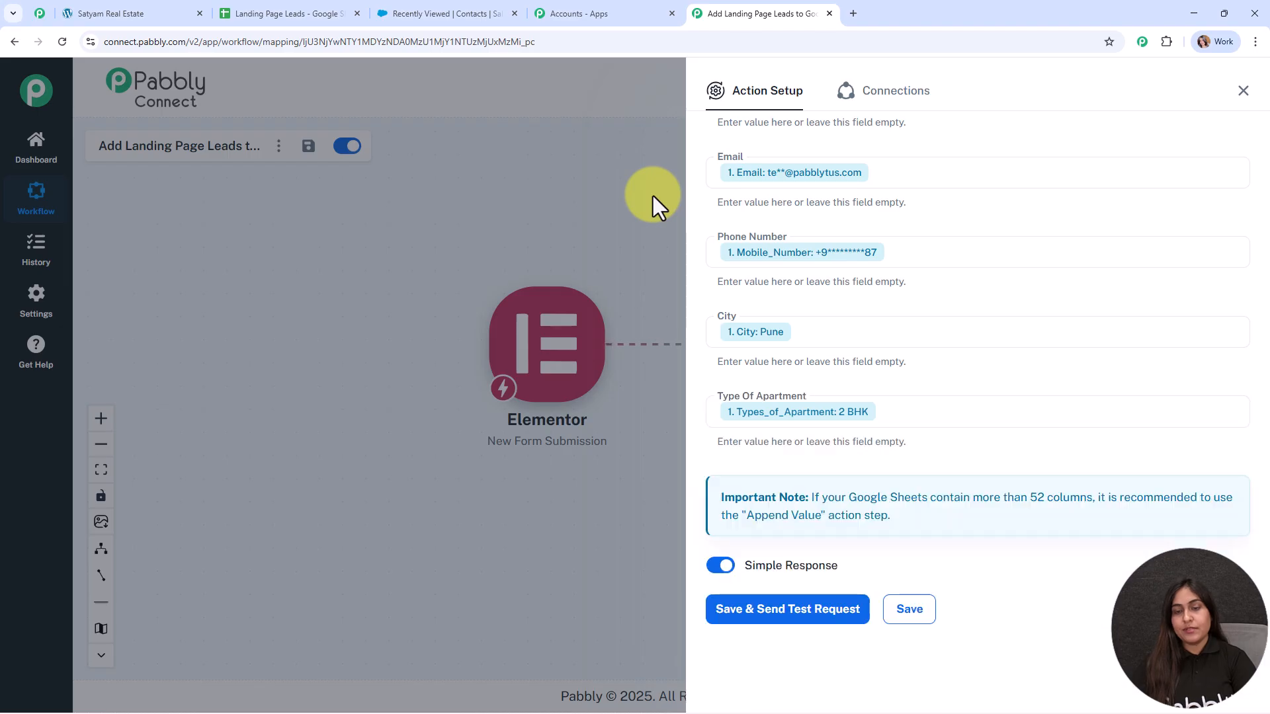
Step: Save the Google Sheets step, send a test row, and close the setup
scroll(913, 260, up, 4)
scroll(870, 257, down, 3)
scroll(868, 252, down, 1)
click(819, 609)
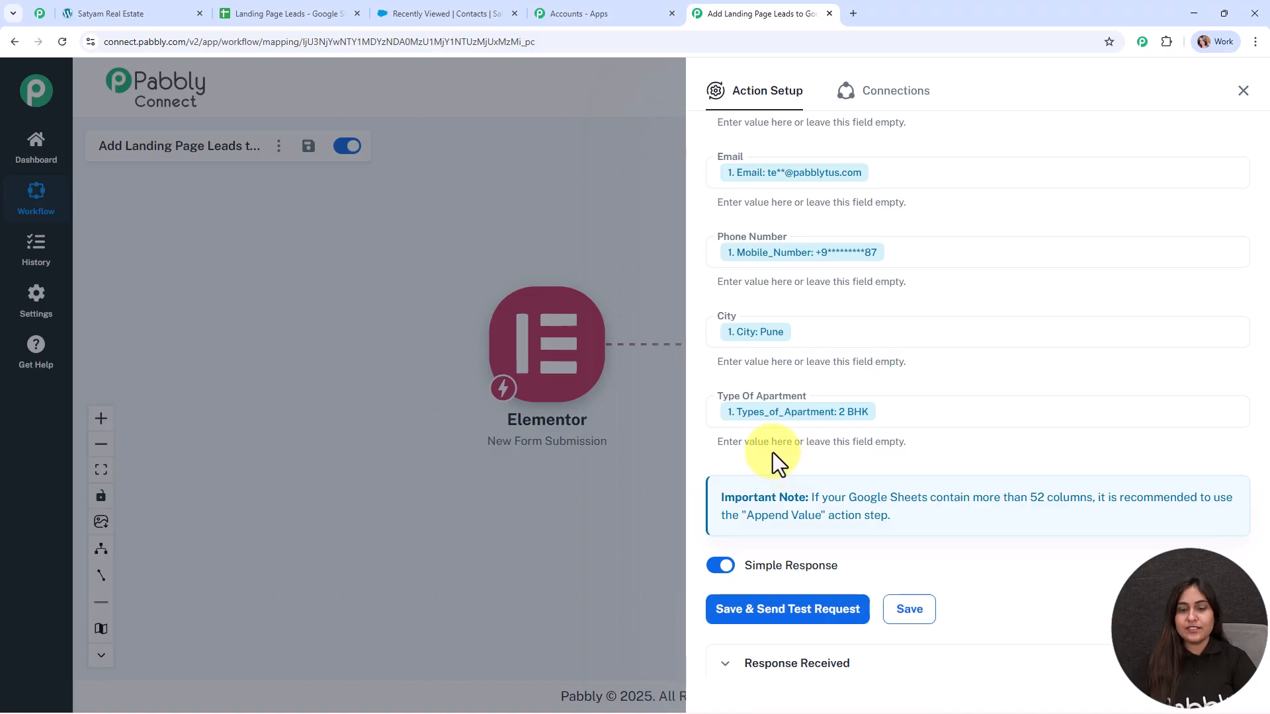
scroll(1025, 504, down, 6)
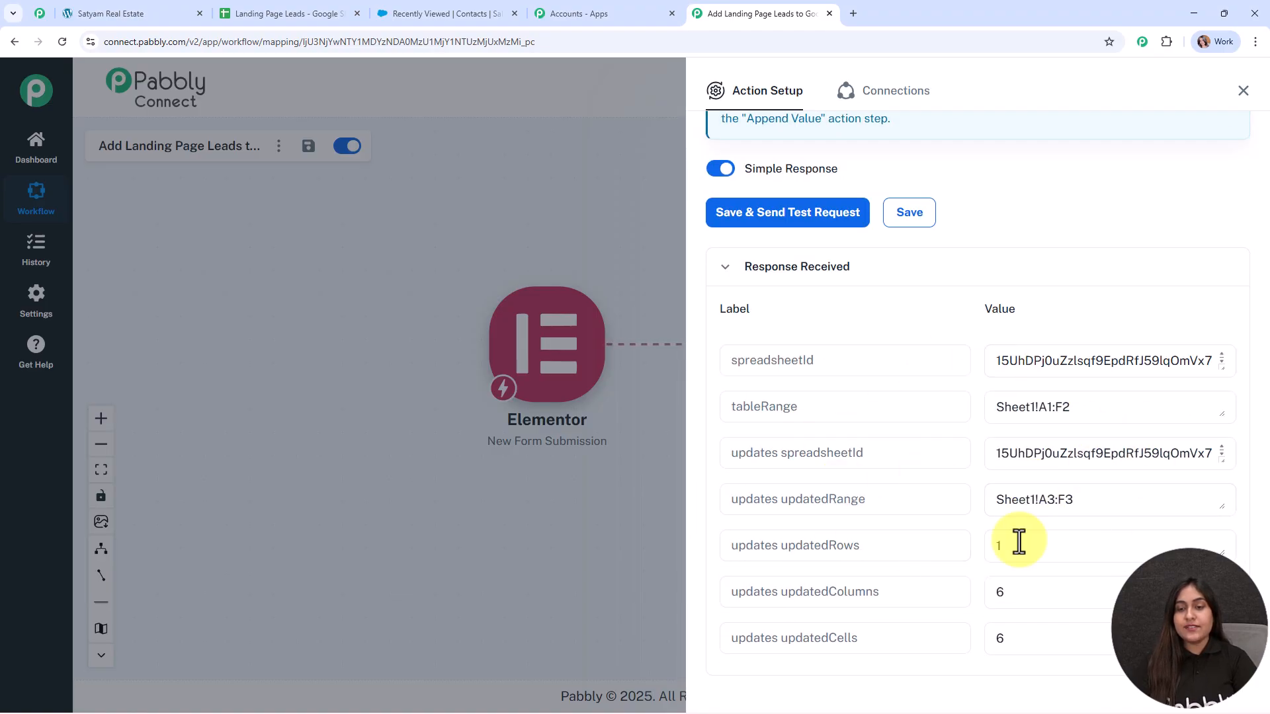
click(1243, 91)
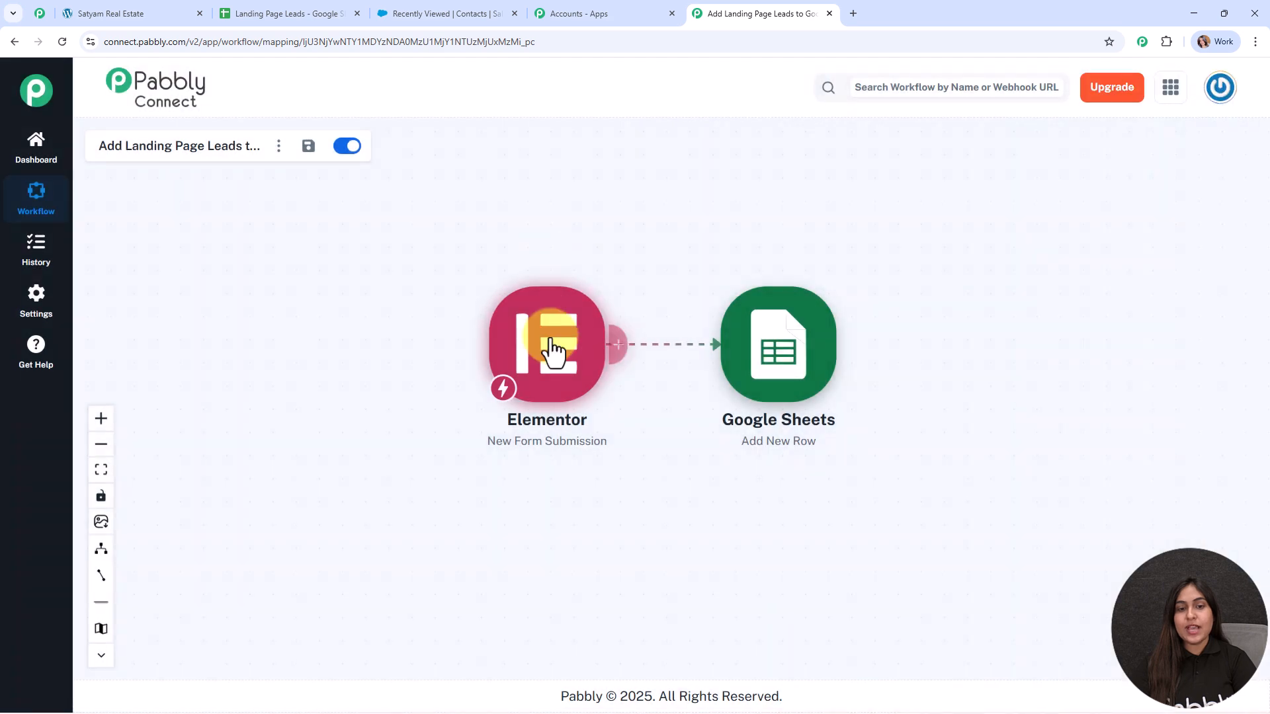
Step: Rearrange the workflow nodes, then narrow columns A, B and E of Landing Page Leads
drag(344, 301, 340, 277)
drag(766, 368, 686, 377)
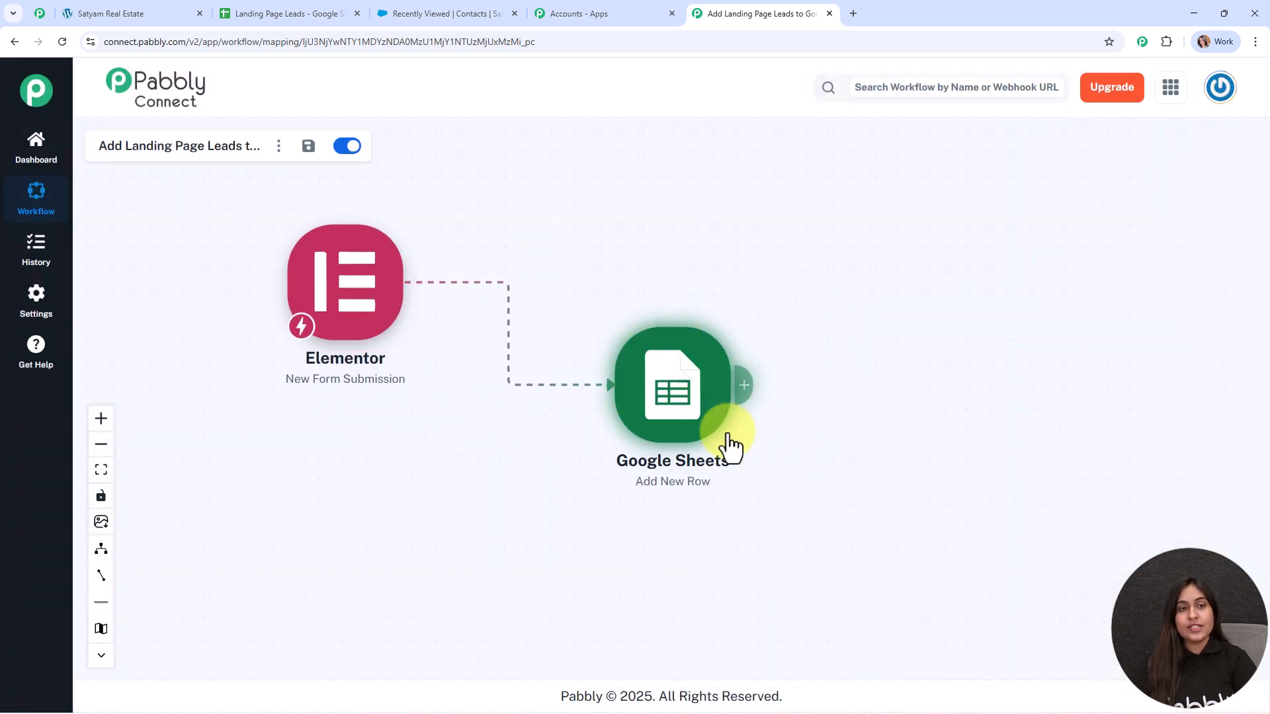
click(343, 12)
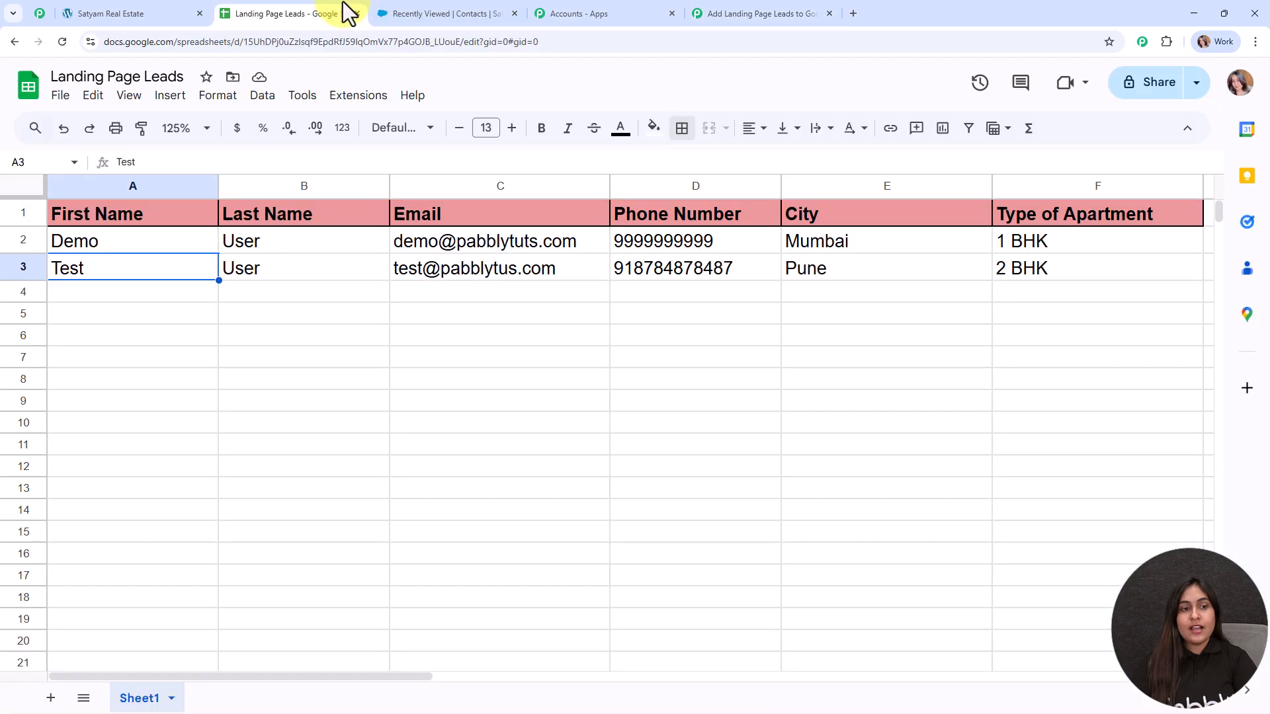
drag(219, 186, 190, 186)
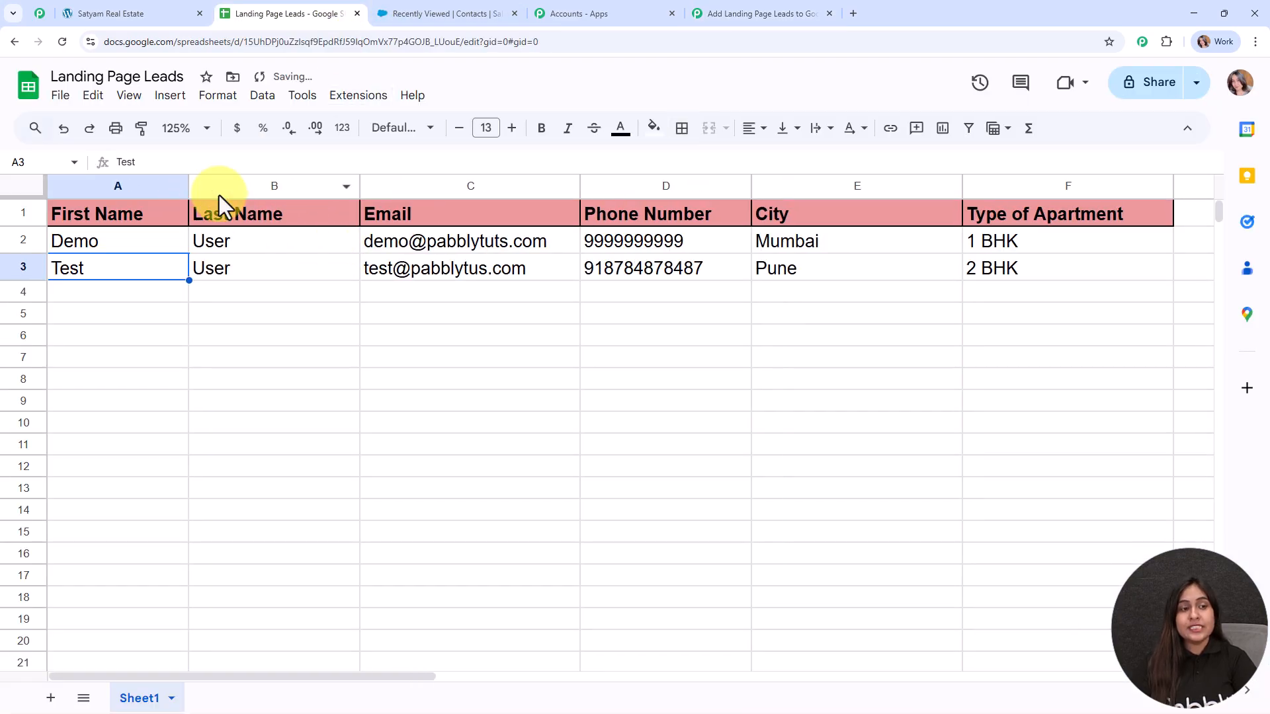
click(287, 274)
drag(359, 186, 331, 186)
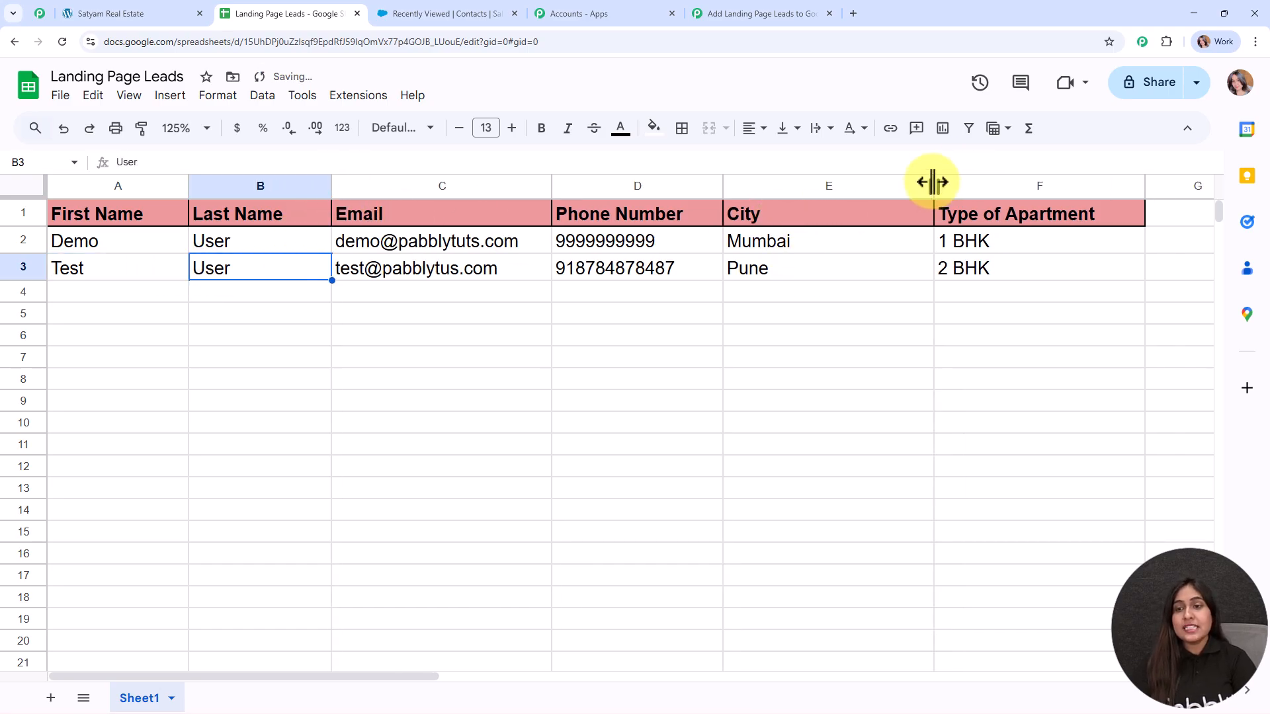
drag(936, 181, 863, 185)
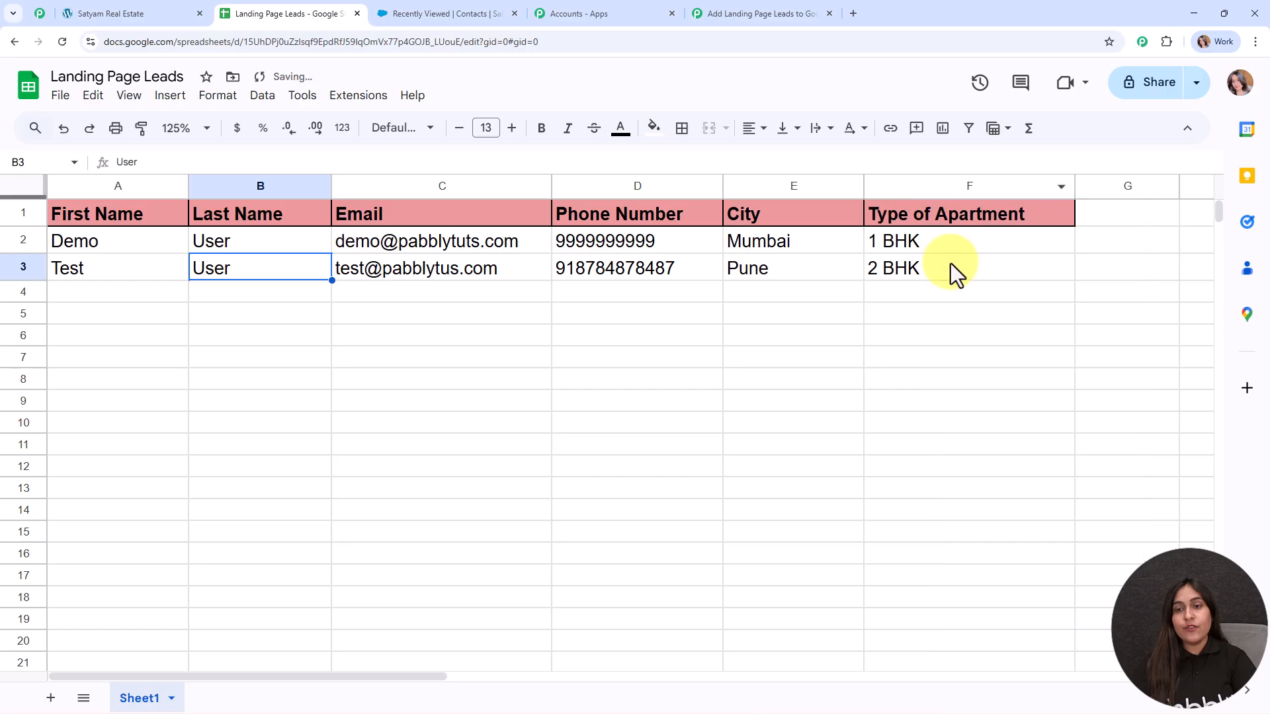
click(166, 293)
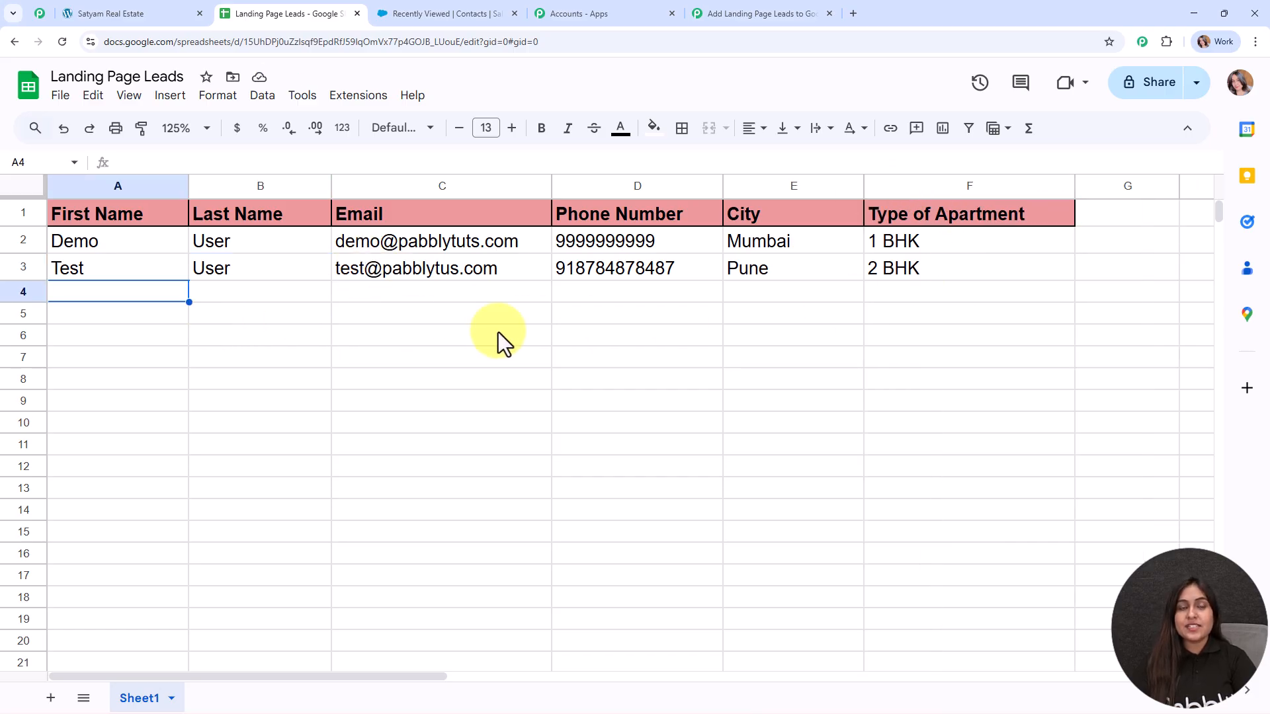
Step: Glance back at the workflow, then bring up the Salesforce contacts list
click(802, 12)
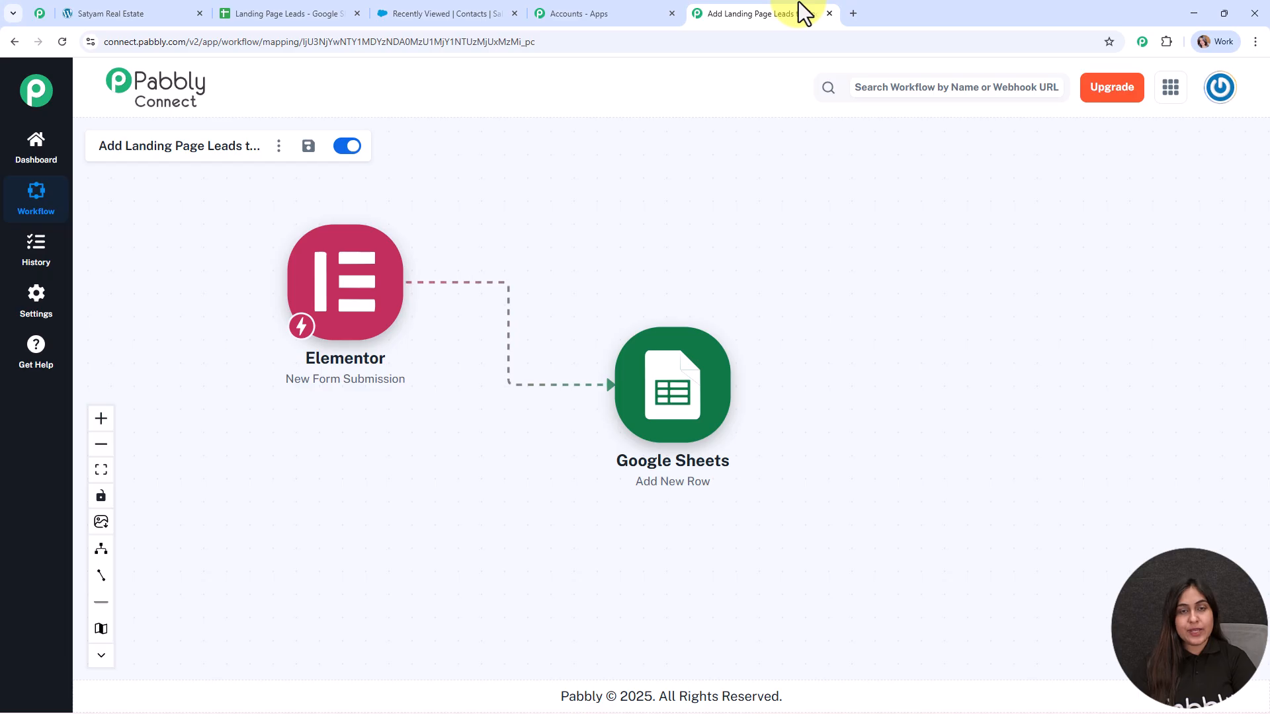
click(308, 12)
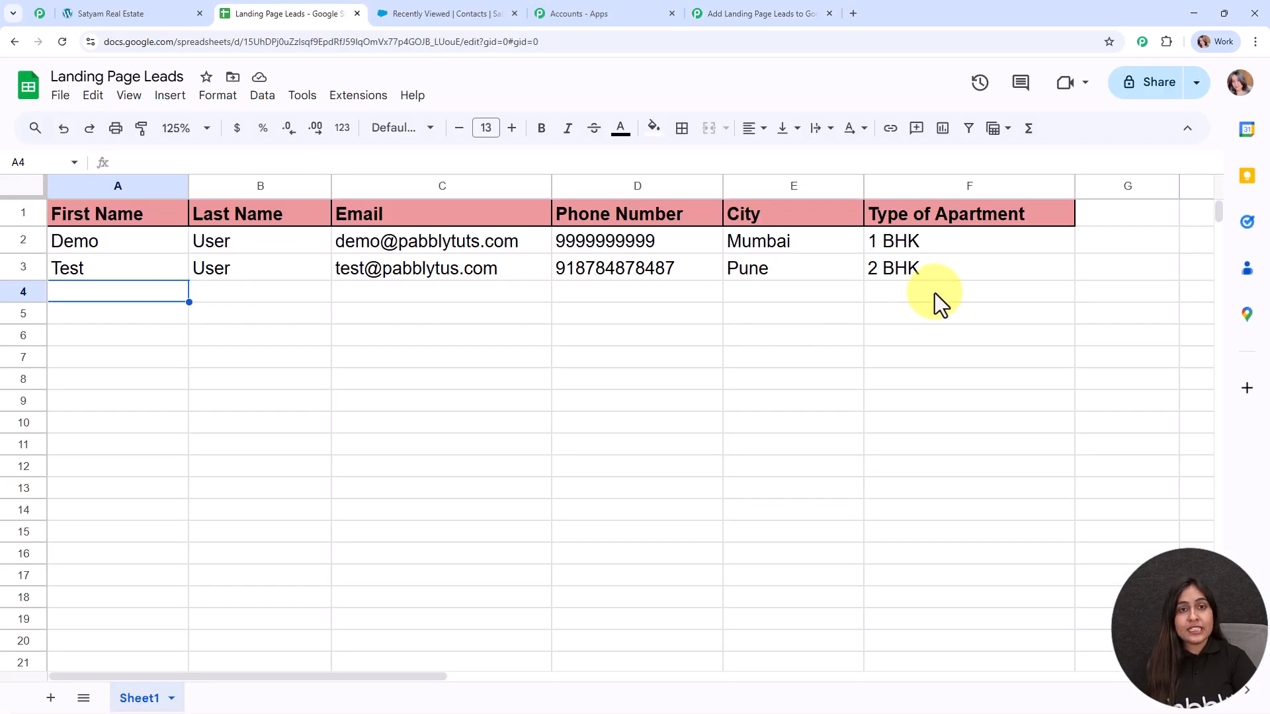
click(437, 18)
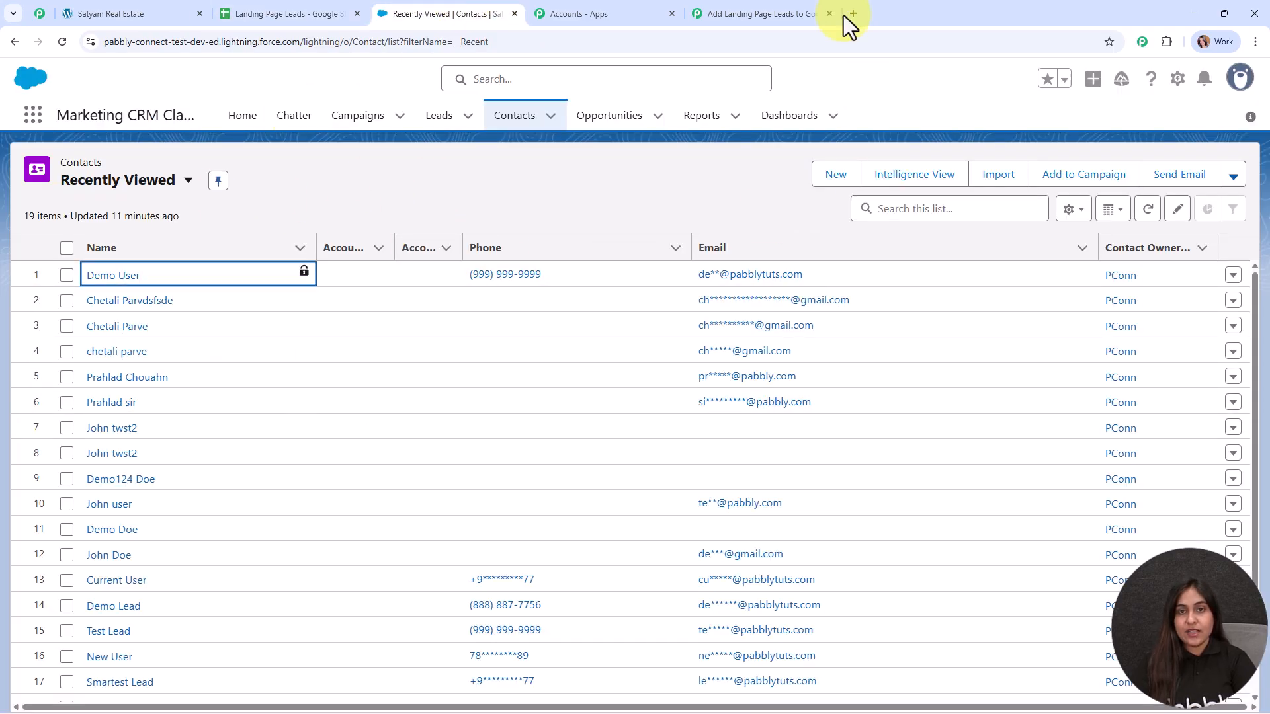
Step: Add a Salesforce Create Contact step after Google Sheets and choose Add New Connection
click(780, 19)
click(742, 389)
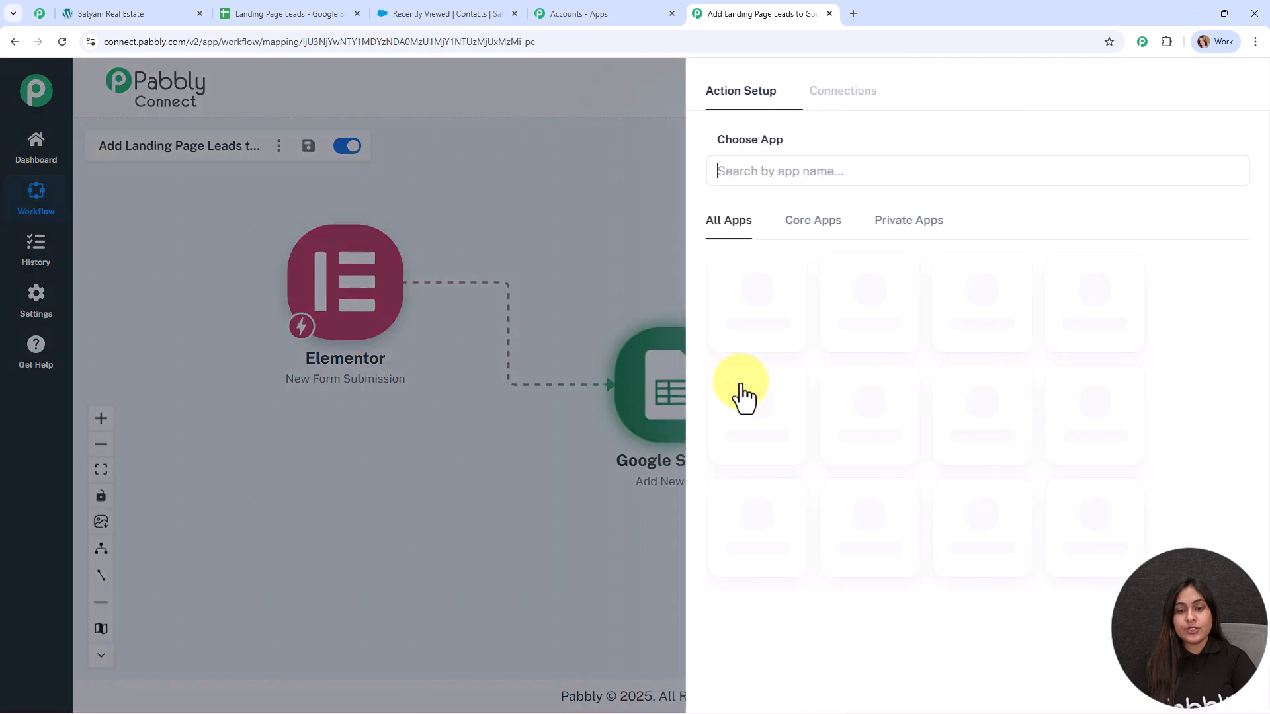
text(sales)
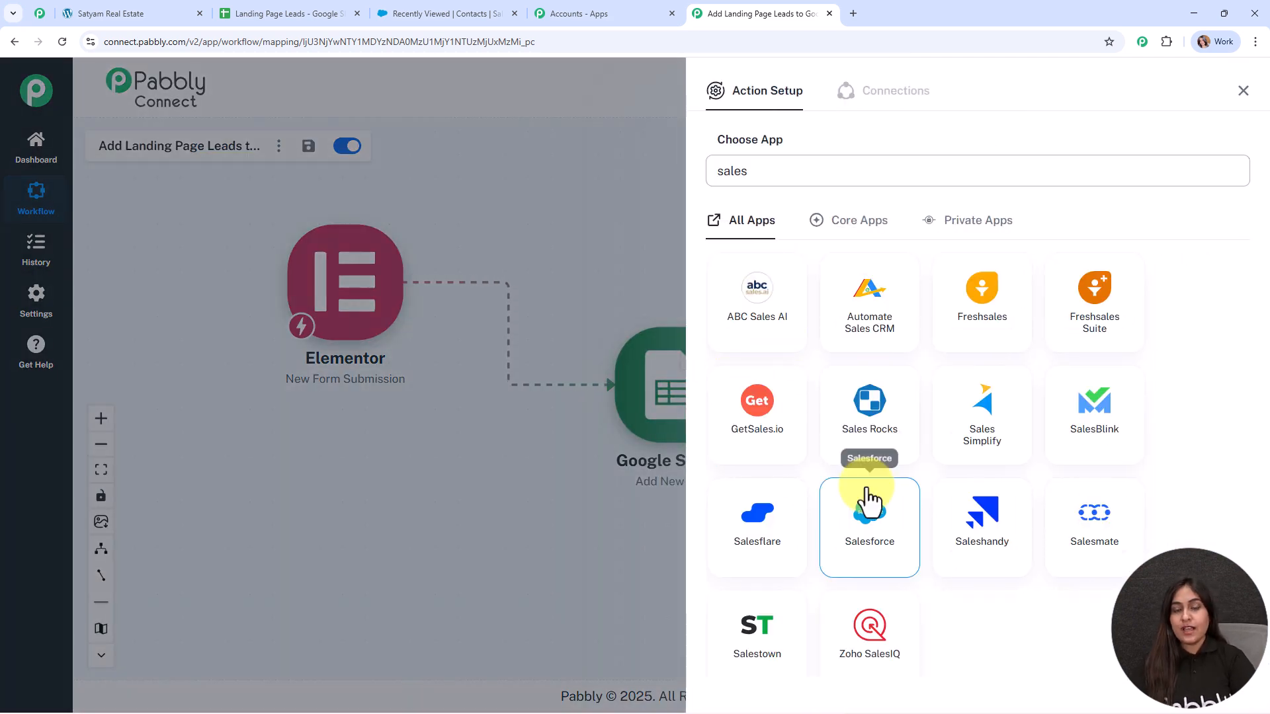
click(771, 308)
click(772, 255)
click(802, 439)
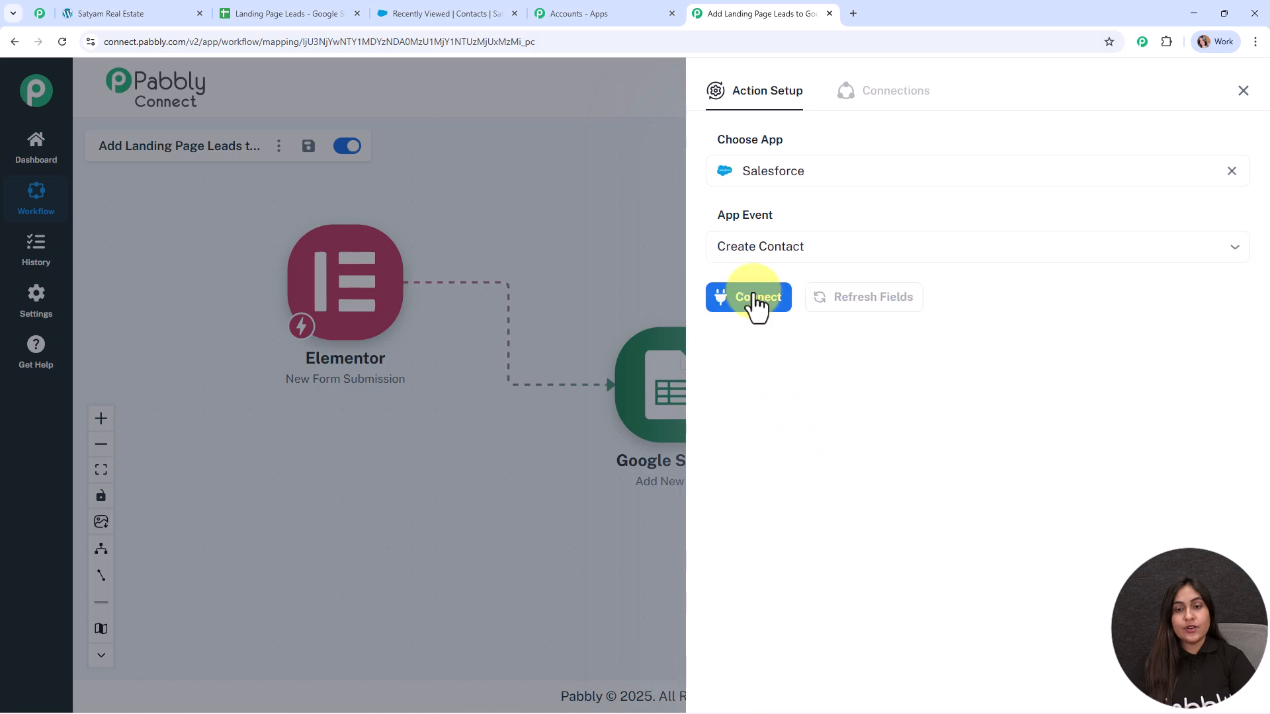
click(755, 301)
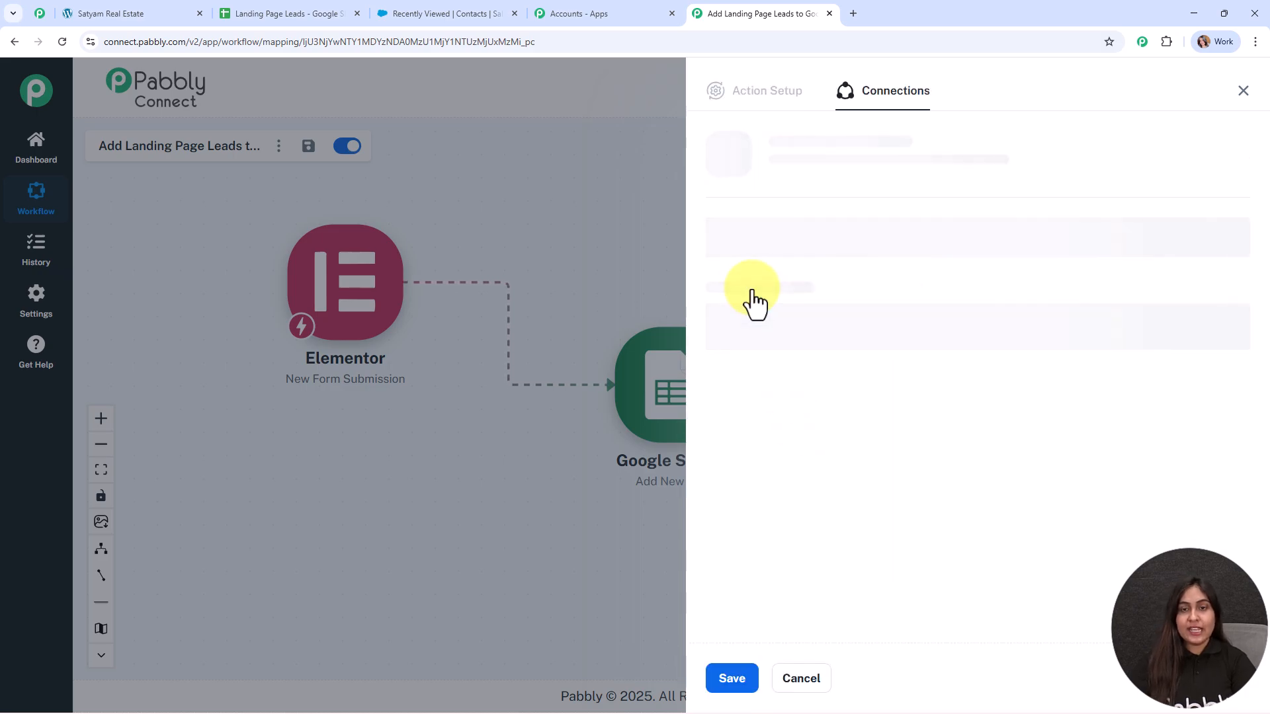
click(749, 223)
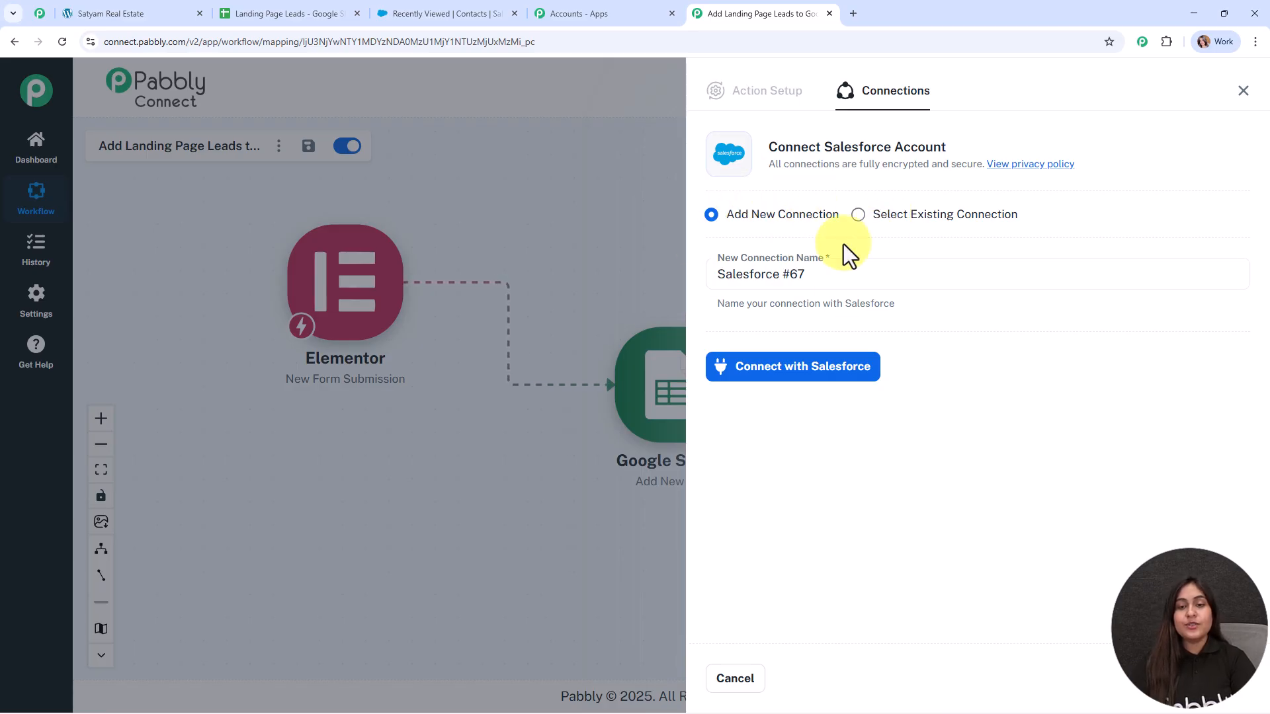
Step: Authorize the new Salesforce connection by allowing Pabbly Connect access
click(818, 374)
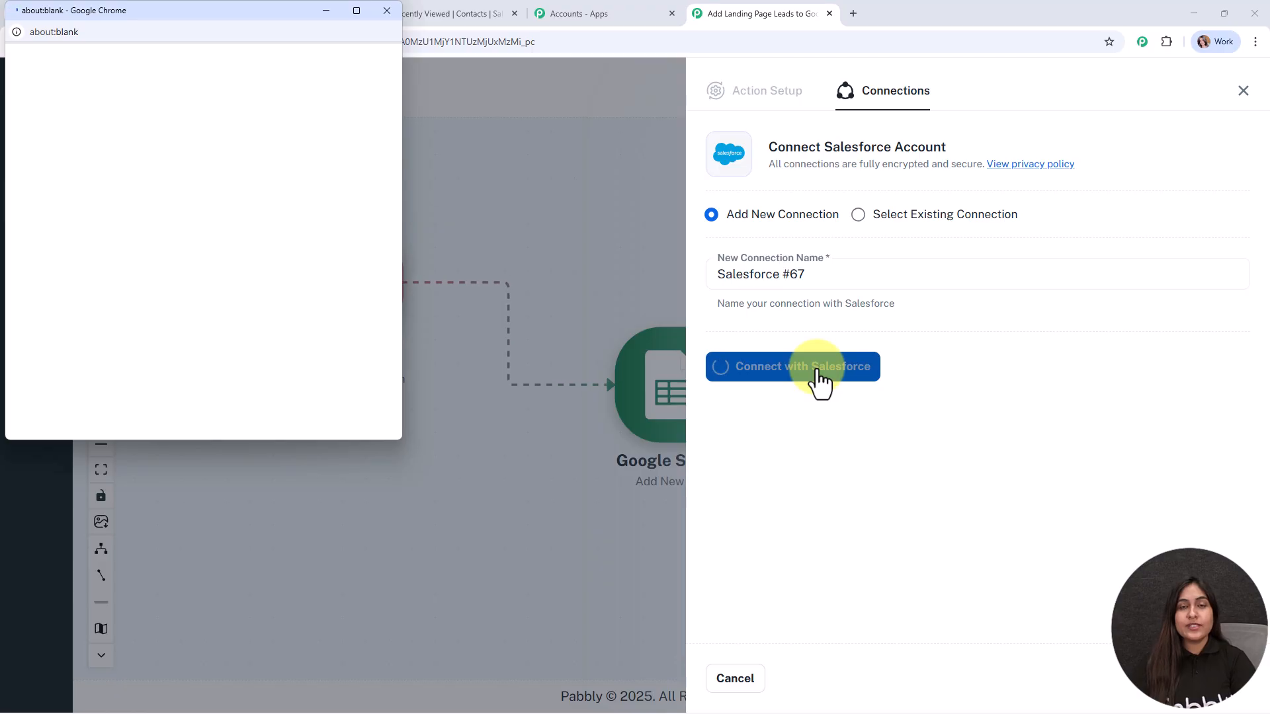
scroll(307, 325, down, 5)
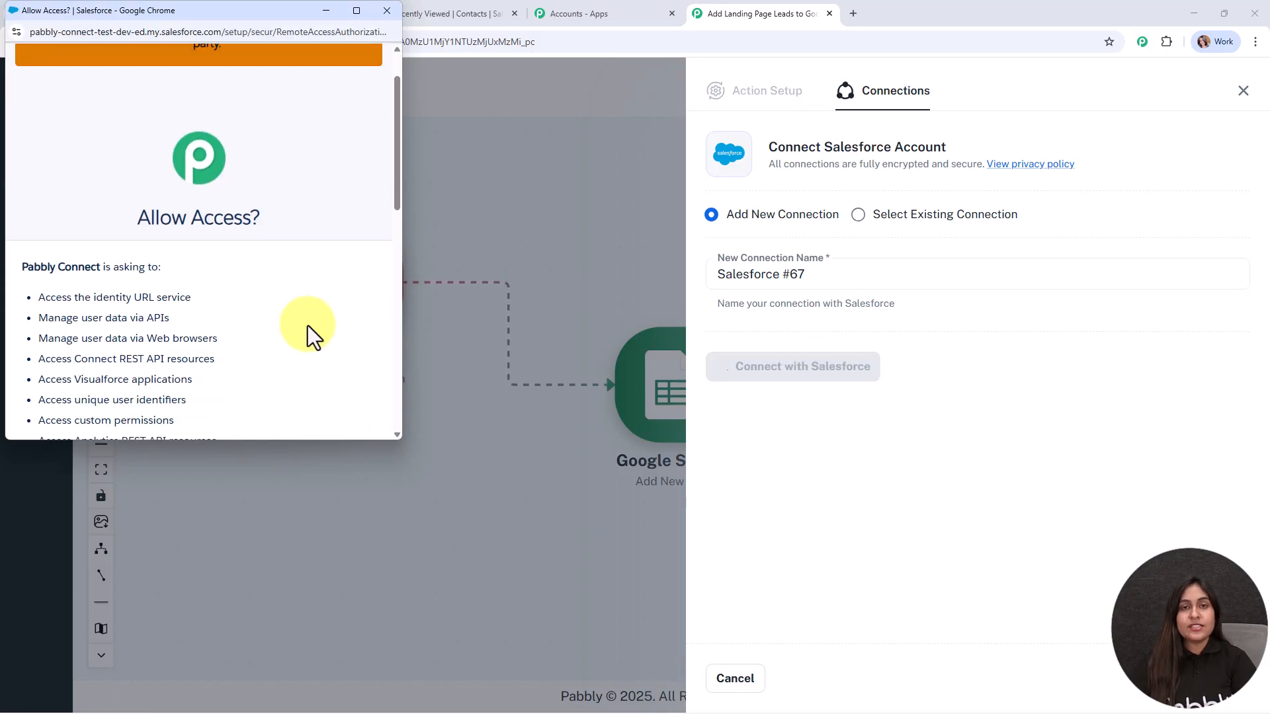
scroll(308, 326, down, 10)
click(308, 320)
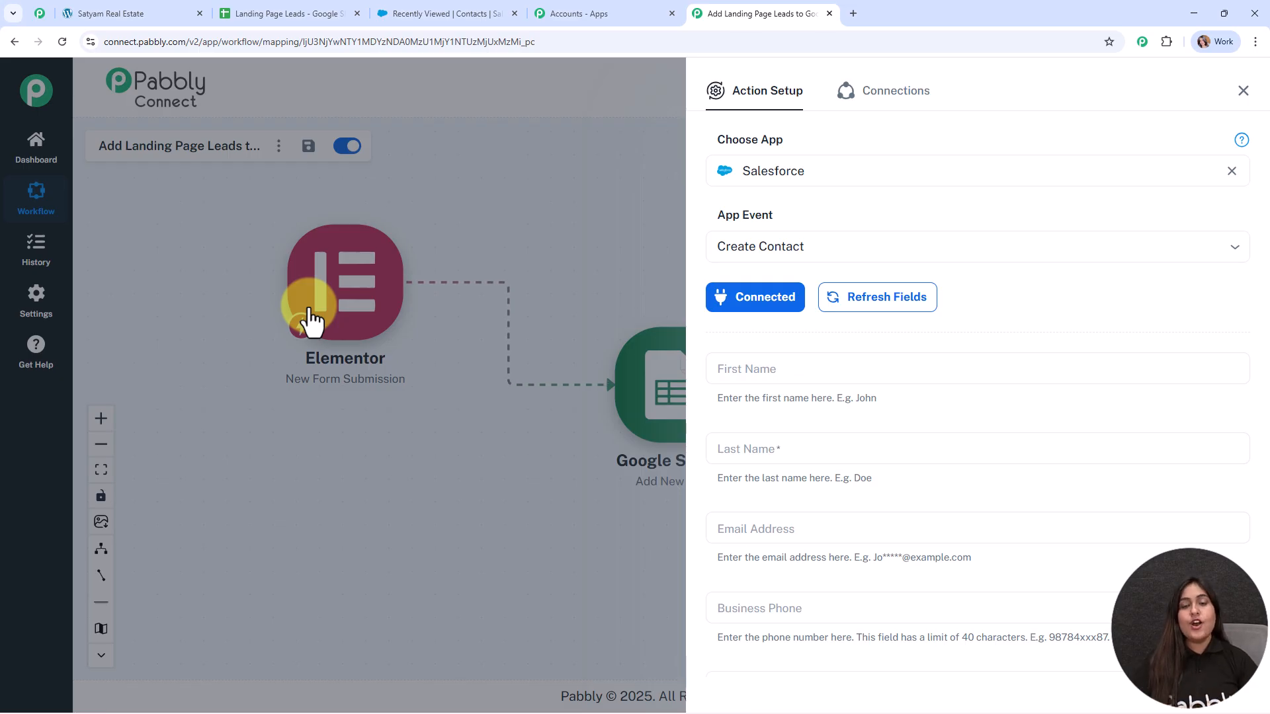
Step: Map the form's First_Name and Last_Name into the contact's First Name and Last Name
scroll(1075, 334, down, 2)
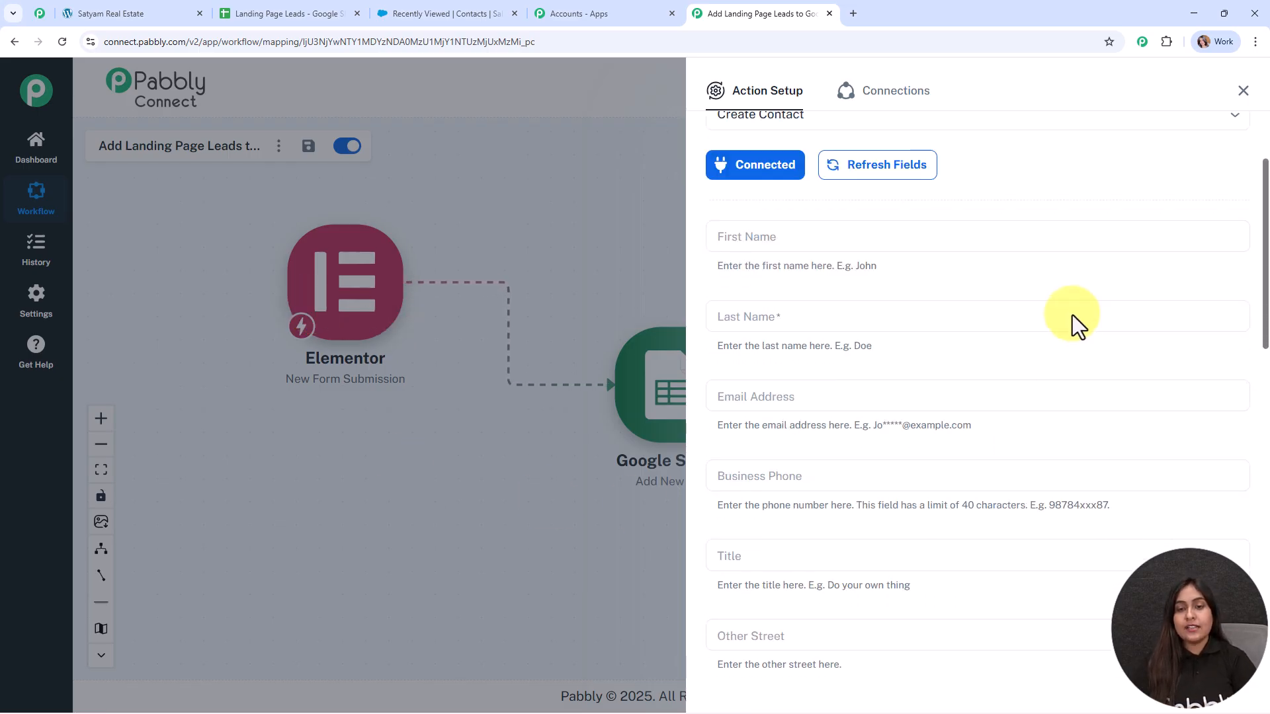
click(745, 248)
click(751, 334)
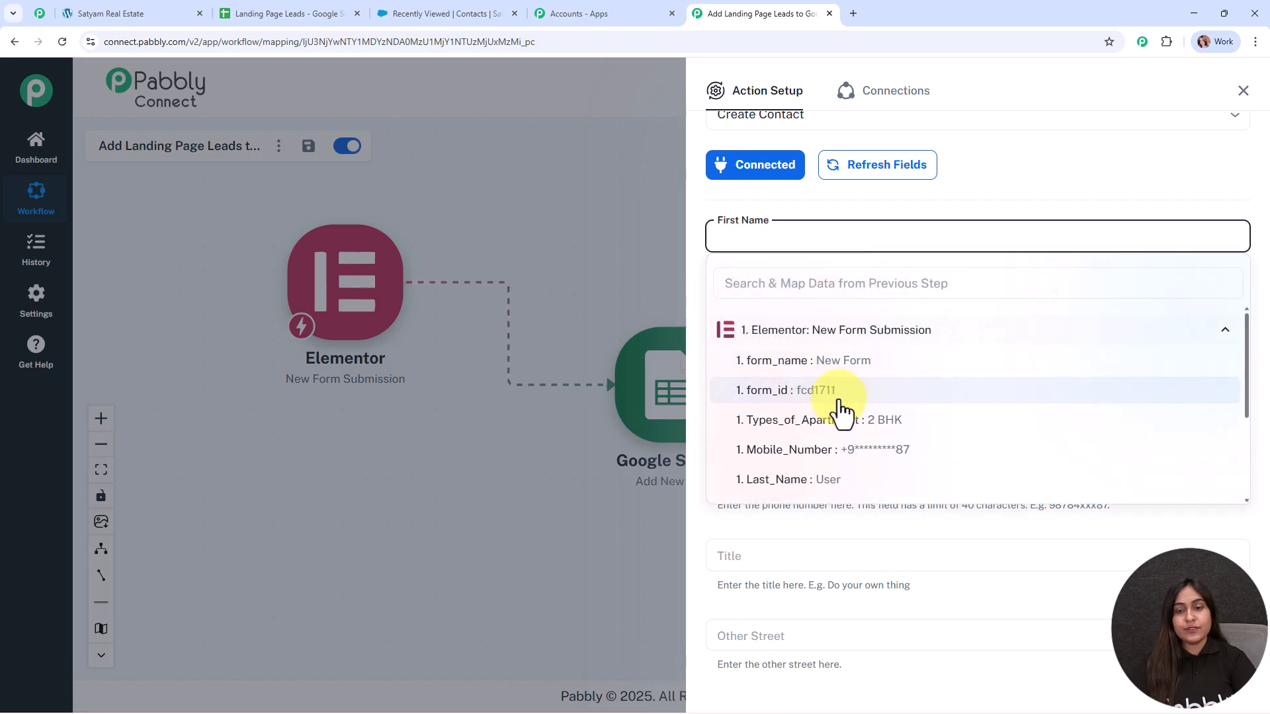
scroll(842, 439, down, 1)
click(840, 442)
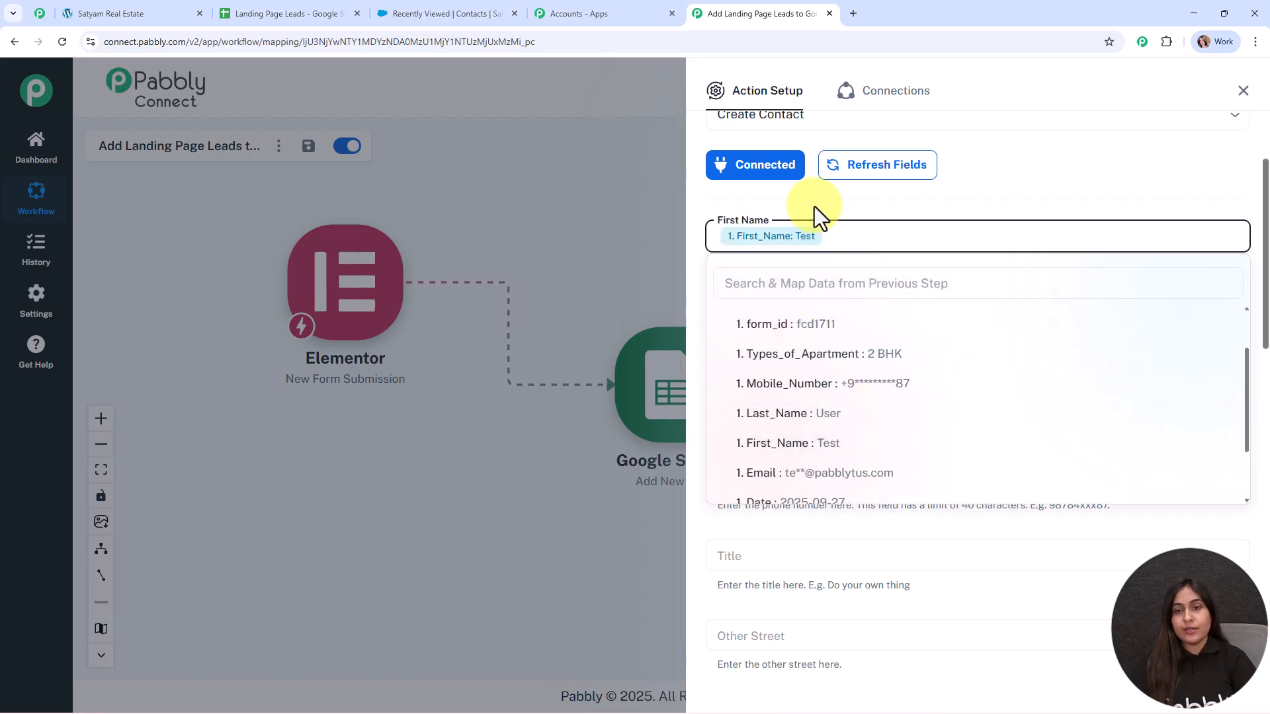
click(815, 206)
click(804, 308)
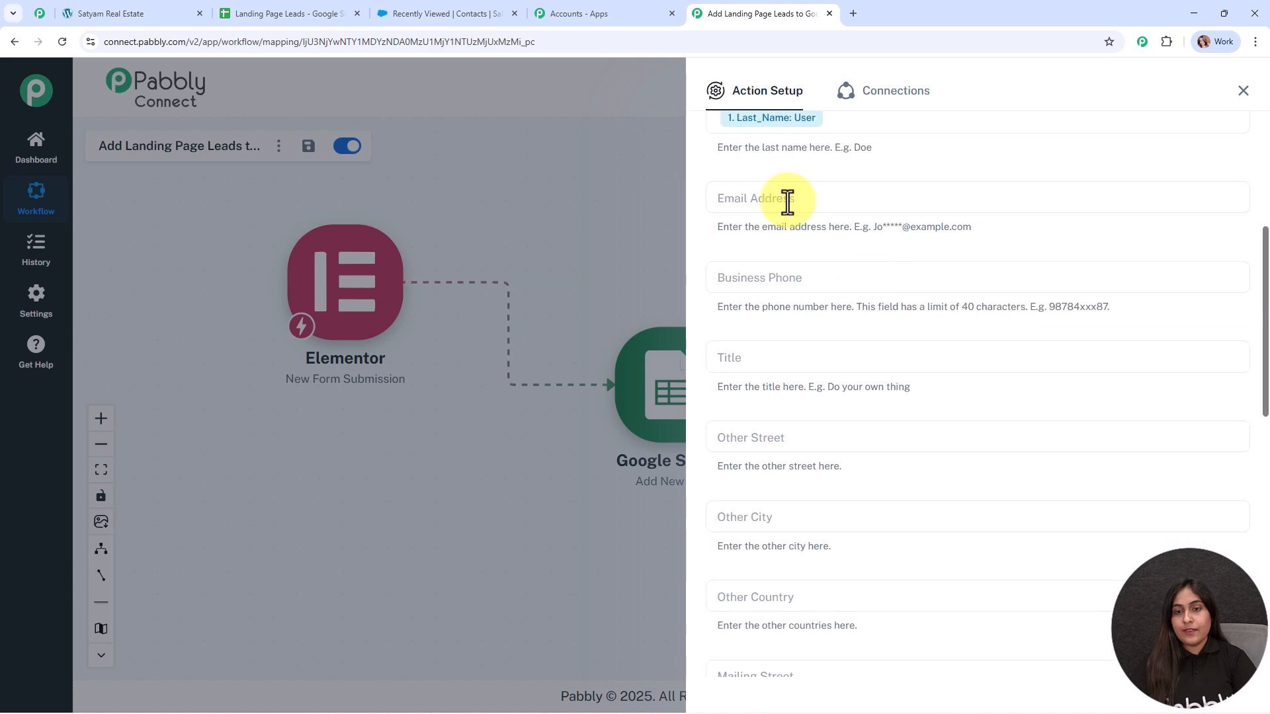
Step: Map the form's Email into Email Address and Mobile_Number into Business Phone
click(795, 202)
click(824, 304)
scroll(820, 430, down, 2)
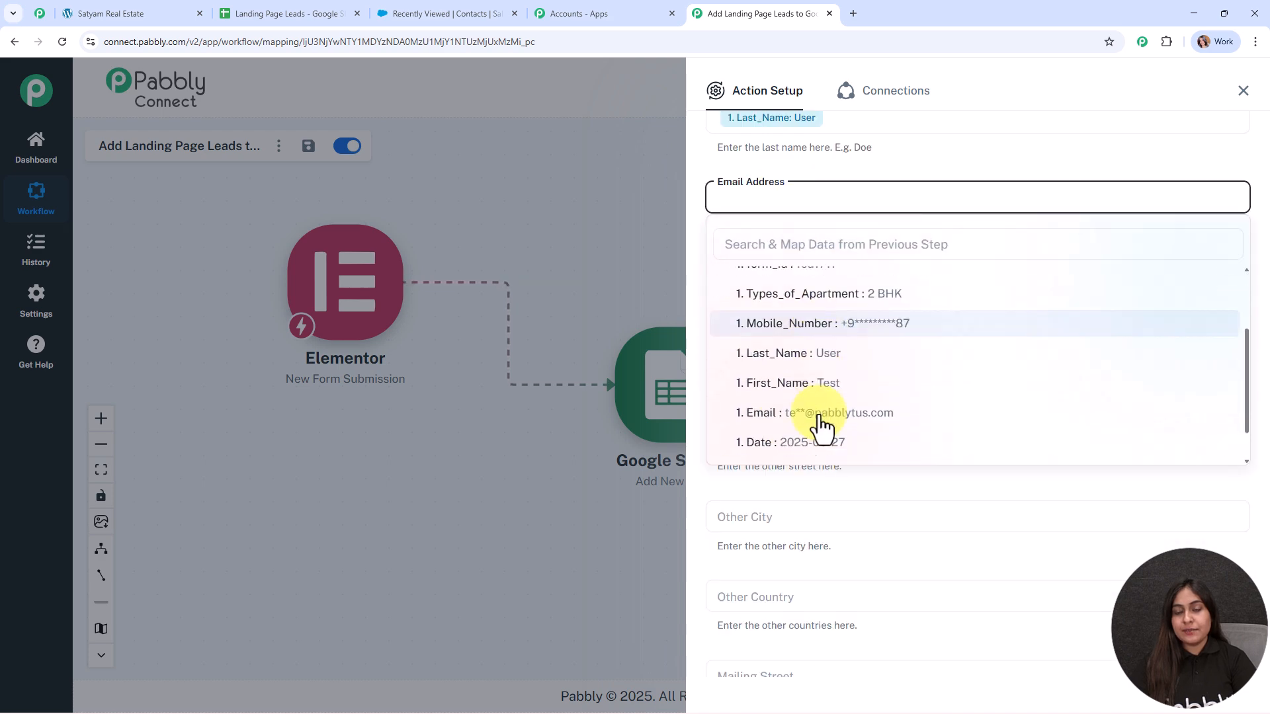
click(842, 369)
click(760, 277)
click(771, 371)
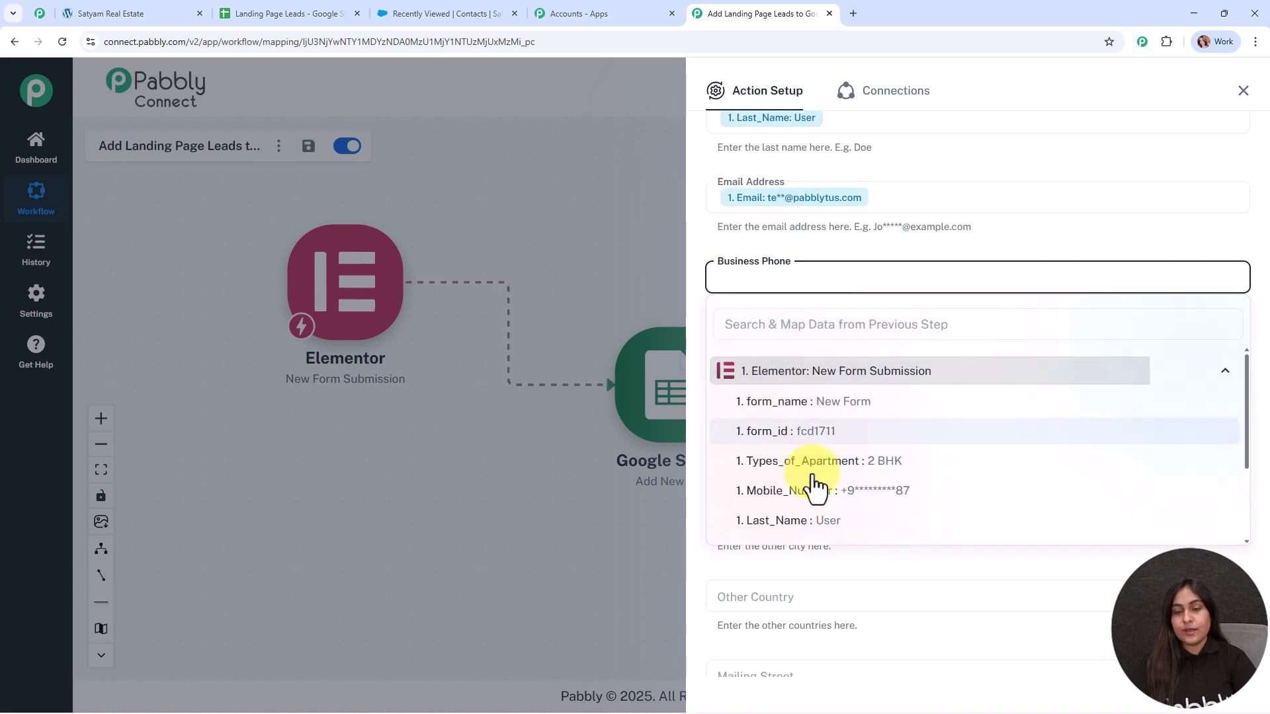
click(808, 493)
click(645, 262)
Step: Map Mobile_Number into Mobile Phone and keep Lead Source set to Web
scroll(938, 354, down, 2)
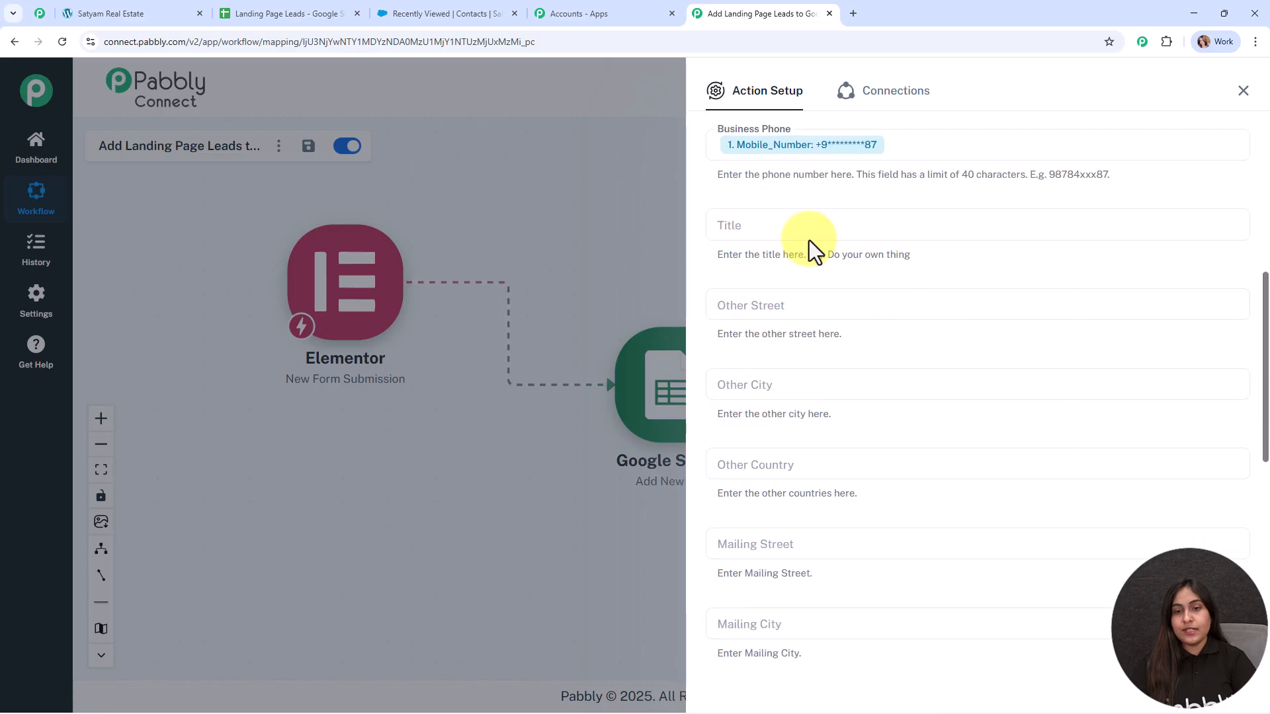
scroll(815, 449, down, 6)
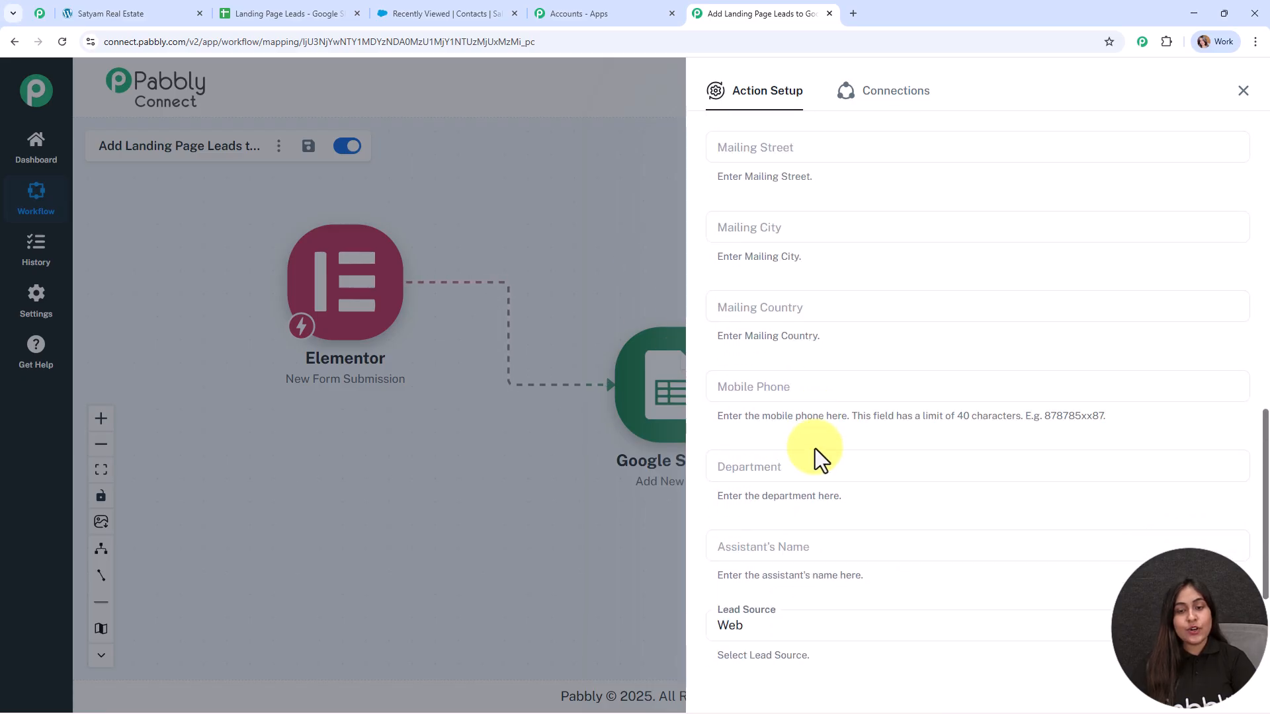
click(787, 395)
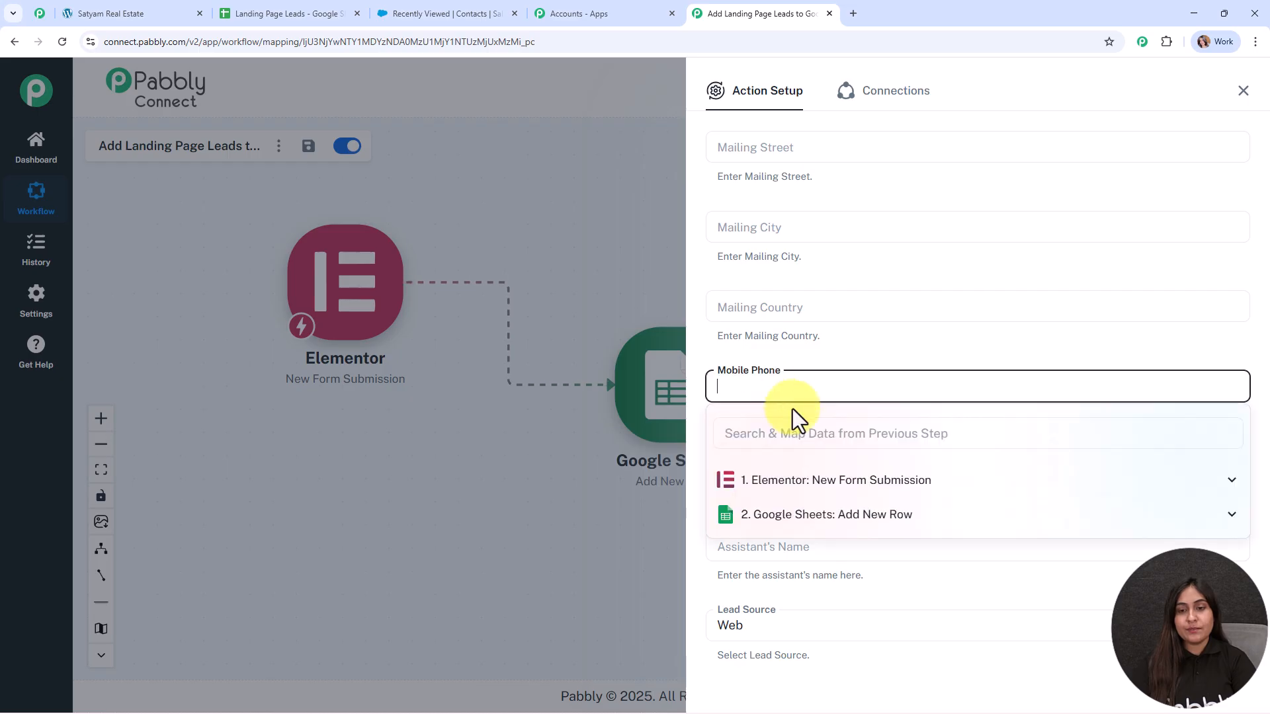
click(870, 480)
scroll(827, 582, down, 1)
click(813, 533)
click(871, 351)
scroll(863, 410, down, 3)
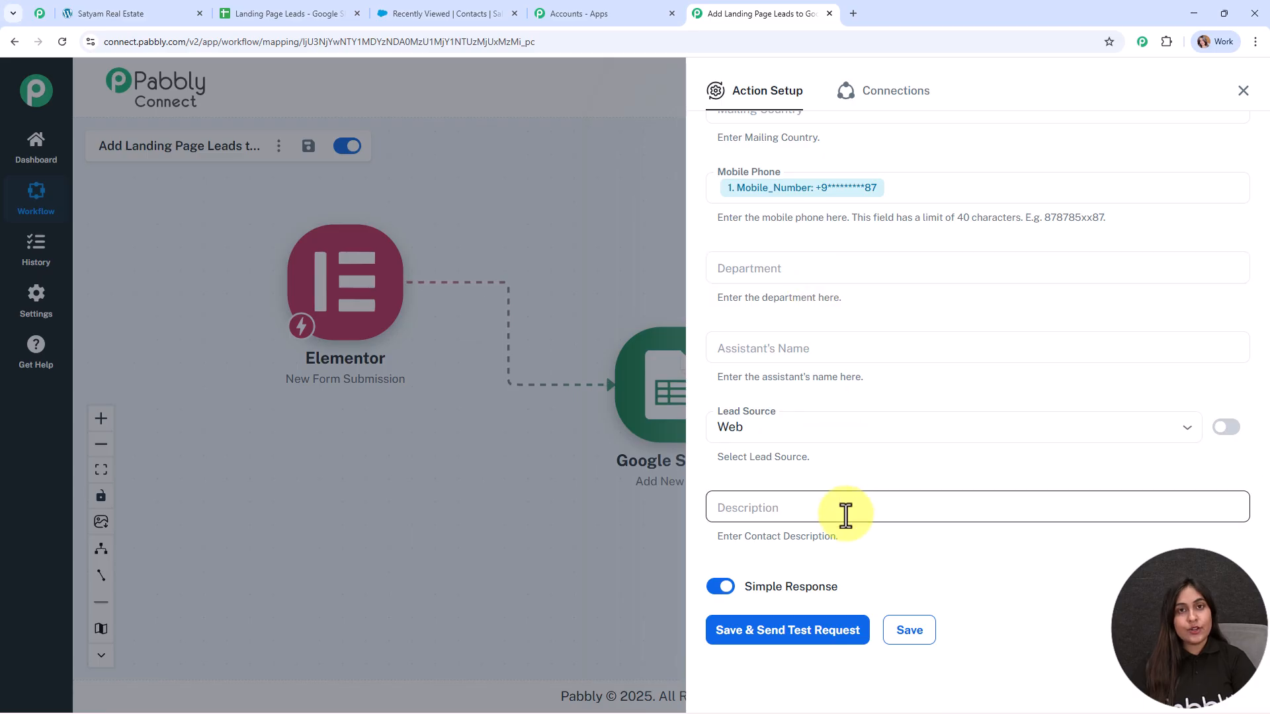
click(786, 418)
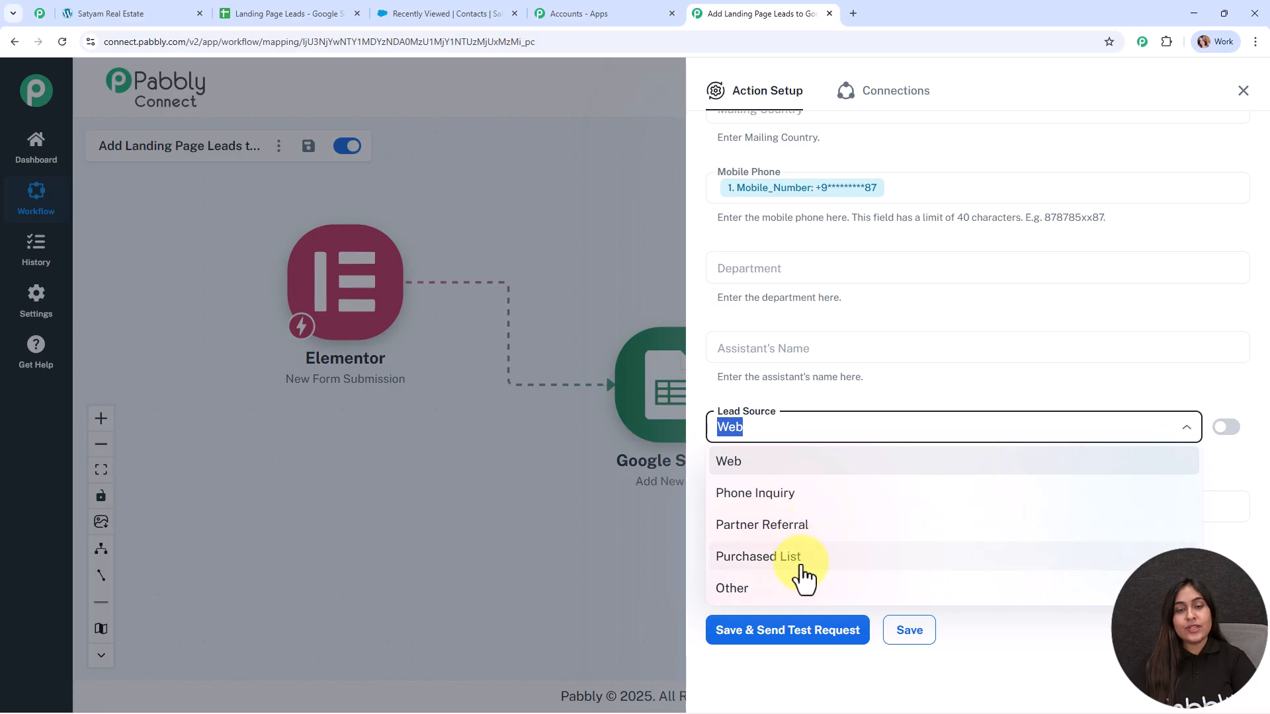
click(764, 477)
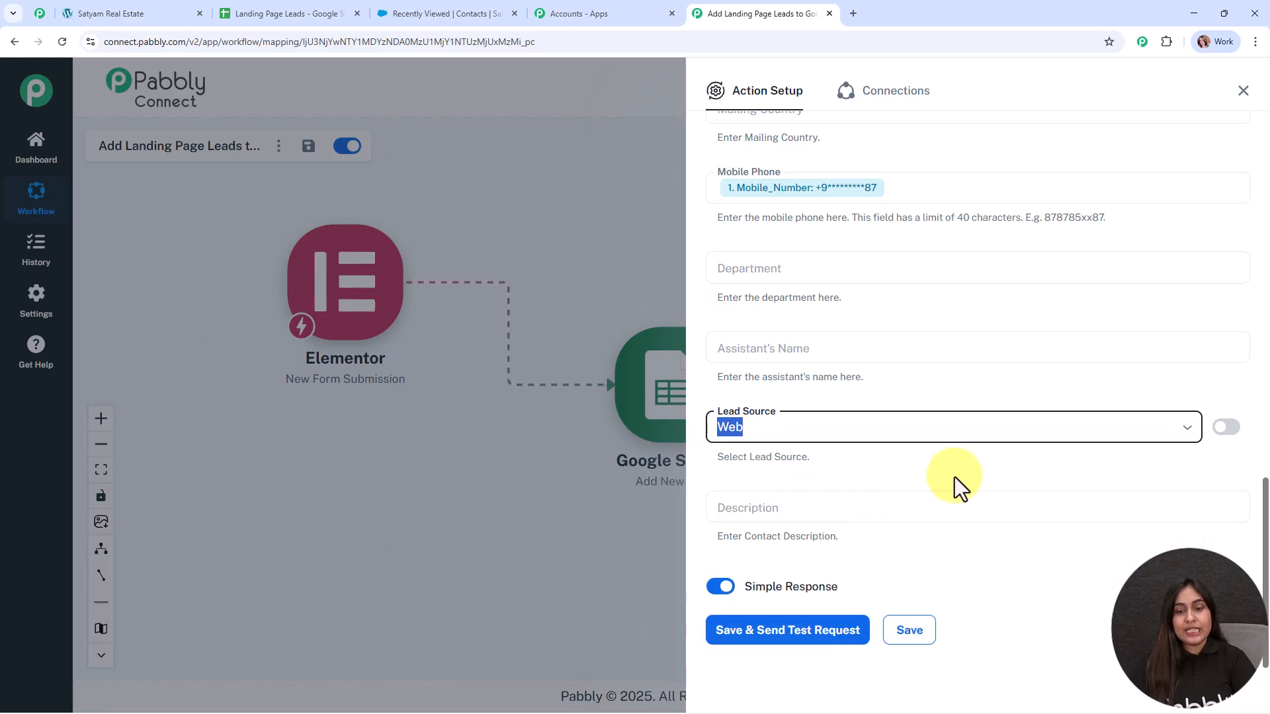
scroll(953, 474, down, 1)
Step: Send the Salesforce test request, confirm success, close the setup, and view the contacts list
click(782, 615)
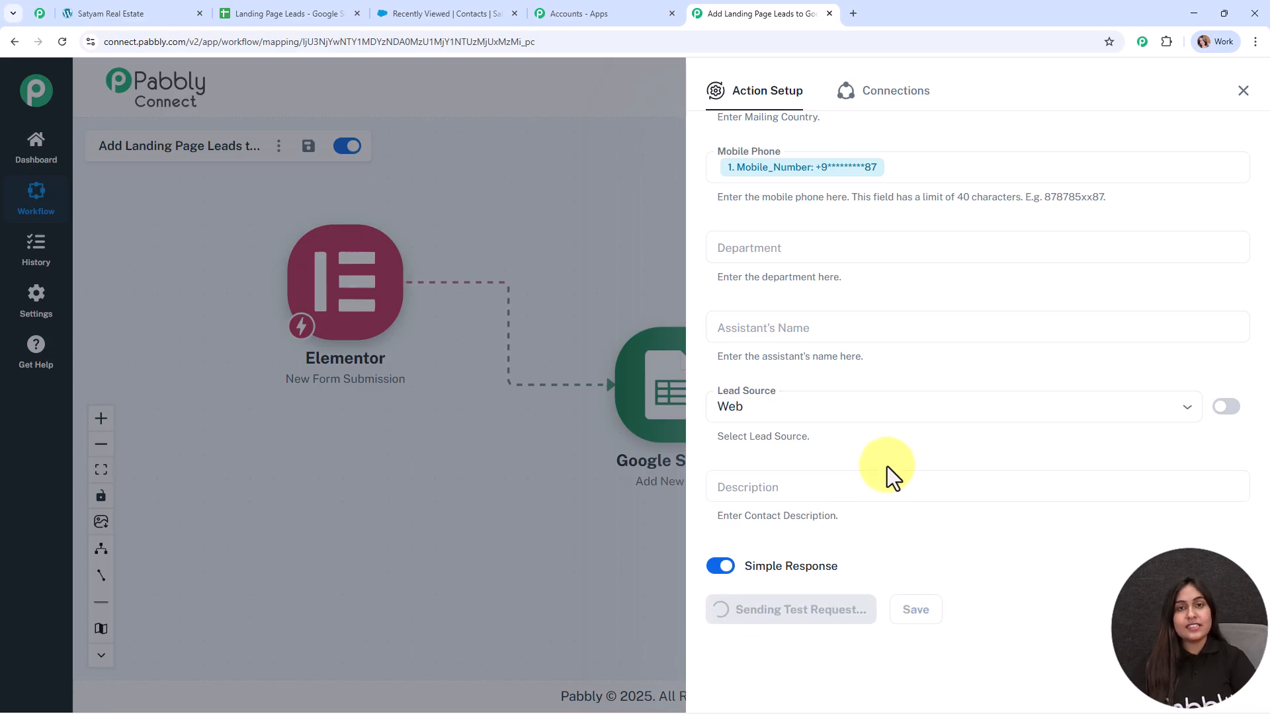
scroll(969, 487, down, 3)
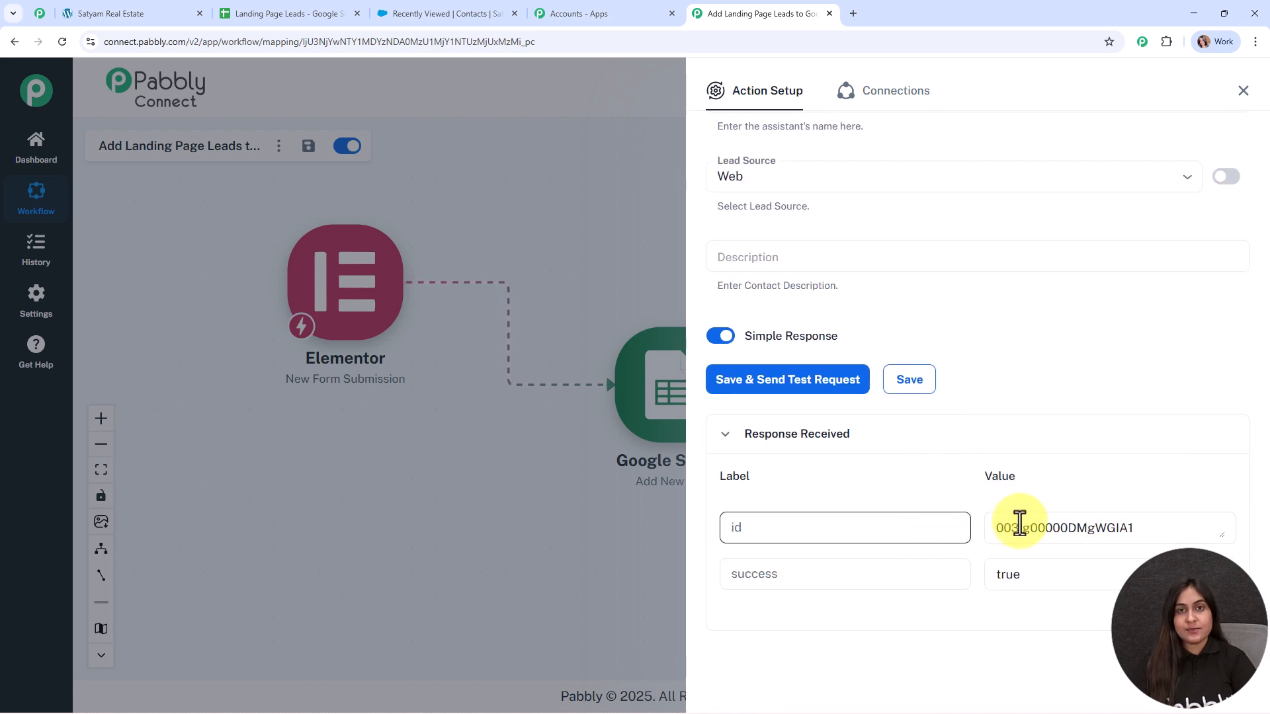
click(1243, 90)
click(935, 428)
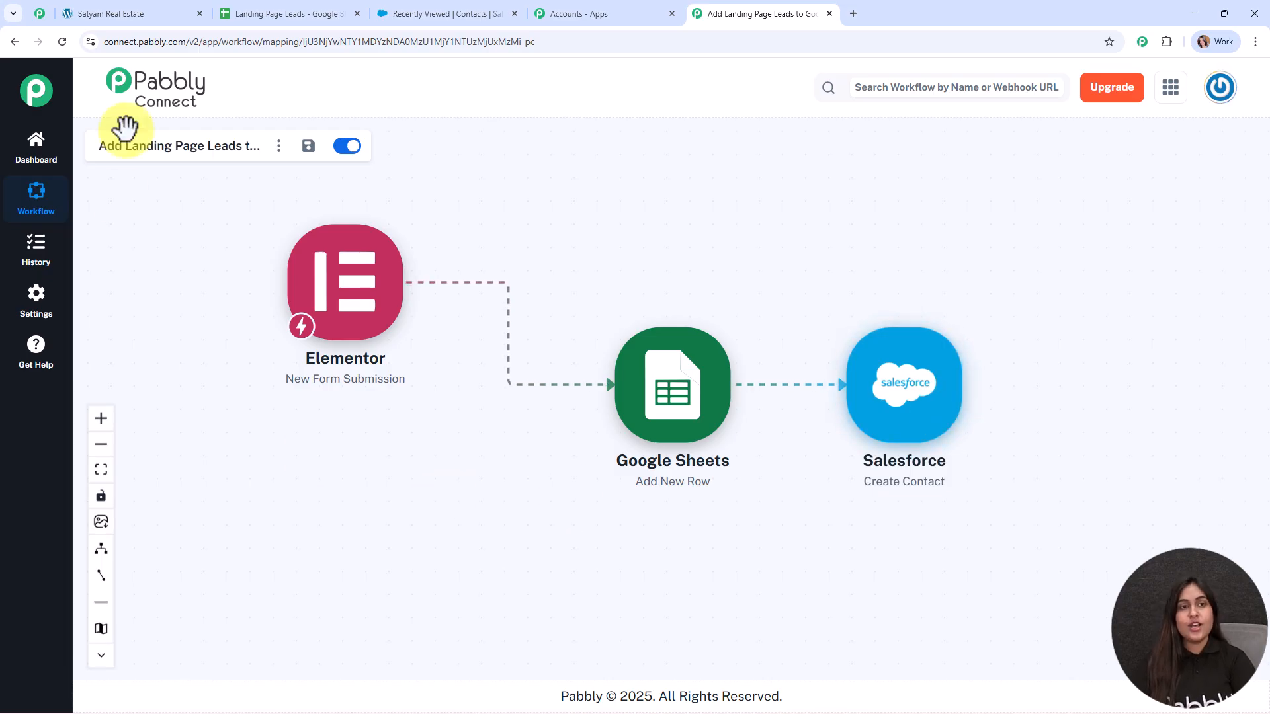
click(374, 8)
click(61, 41)
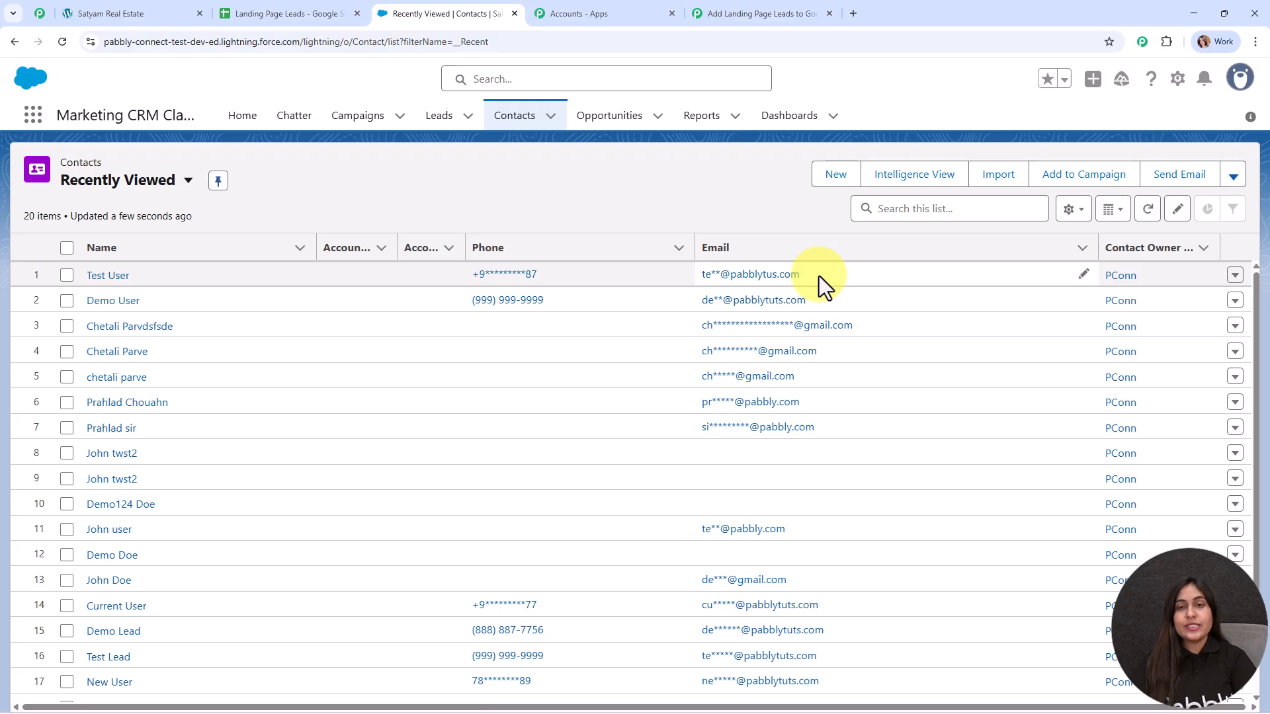
click(765, 11)
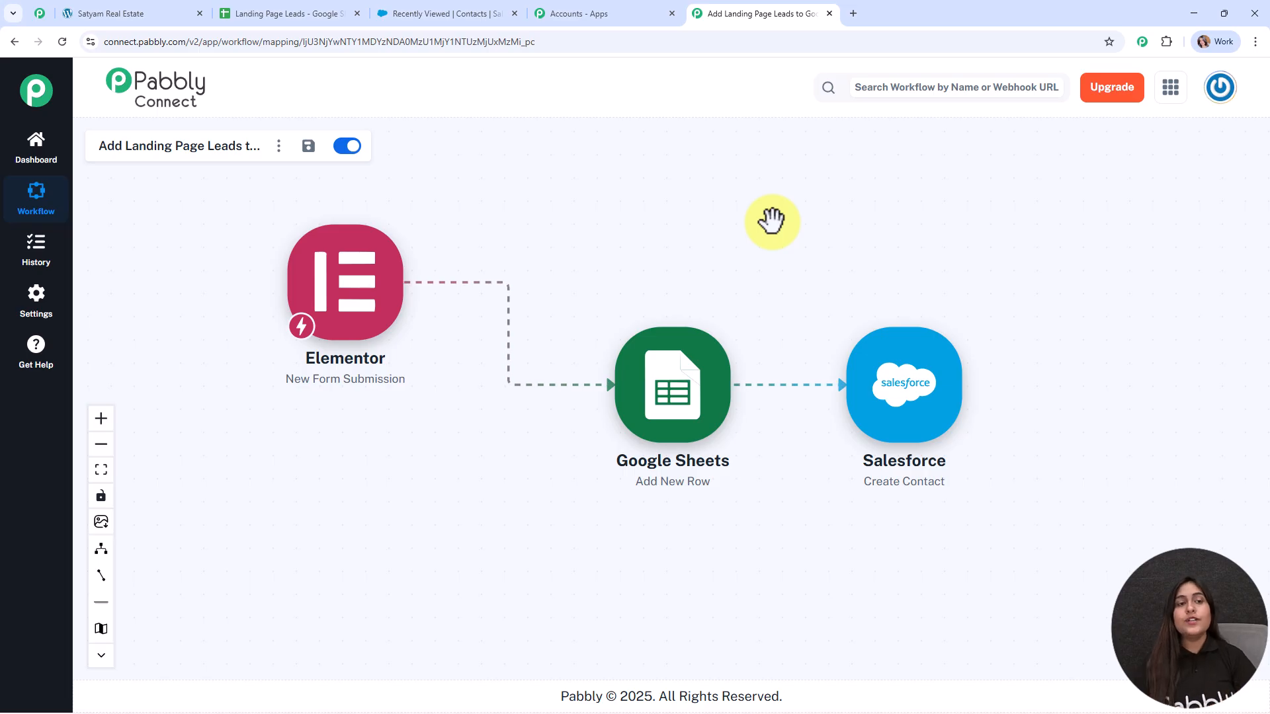
Step: Reload the Property Inquiry Form, enter the test lead's first name, and autofill the remaining contact fields
click(110, 12)
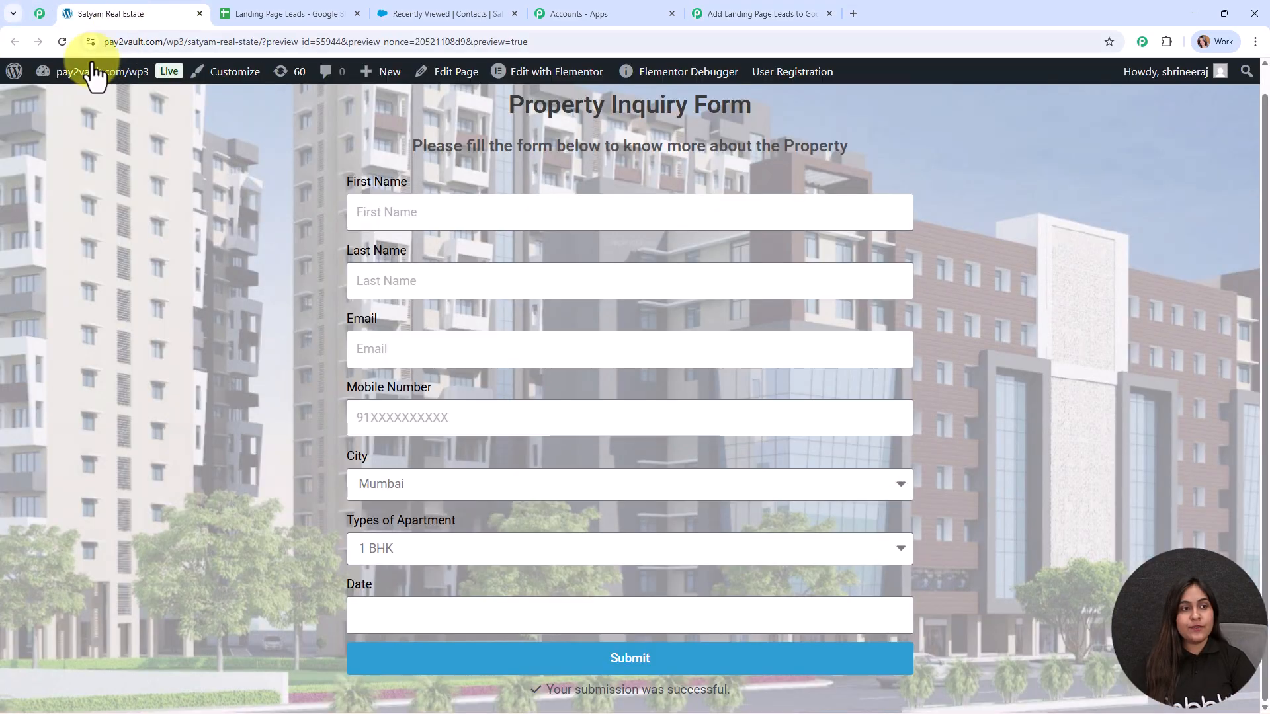
click(62, 41)
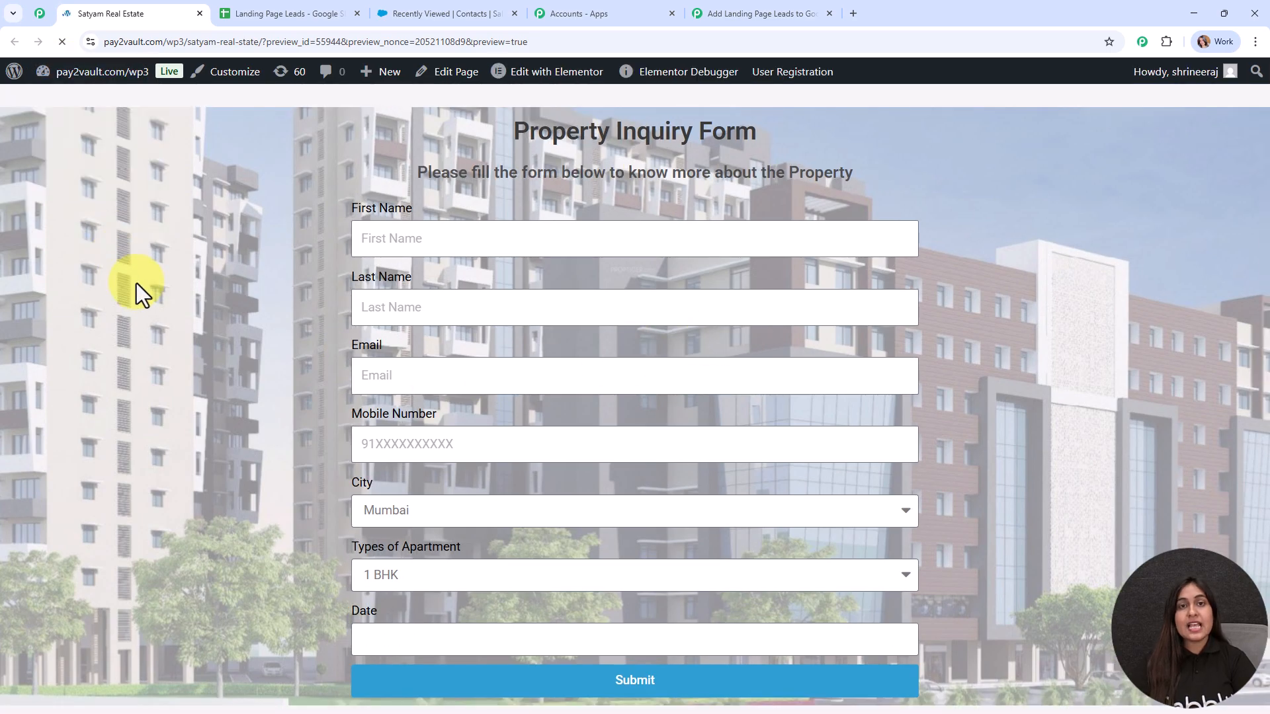
click(428, 247)
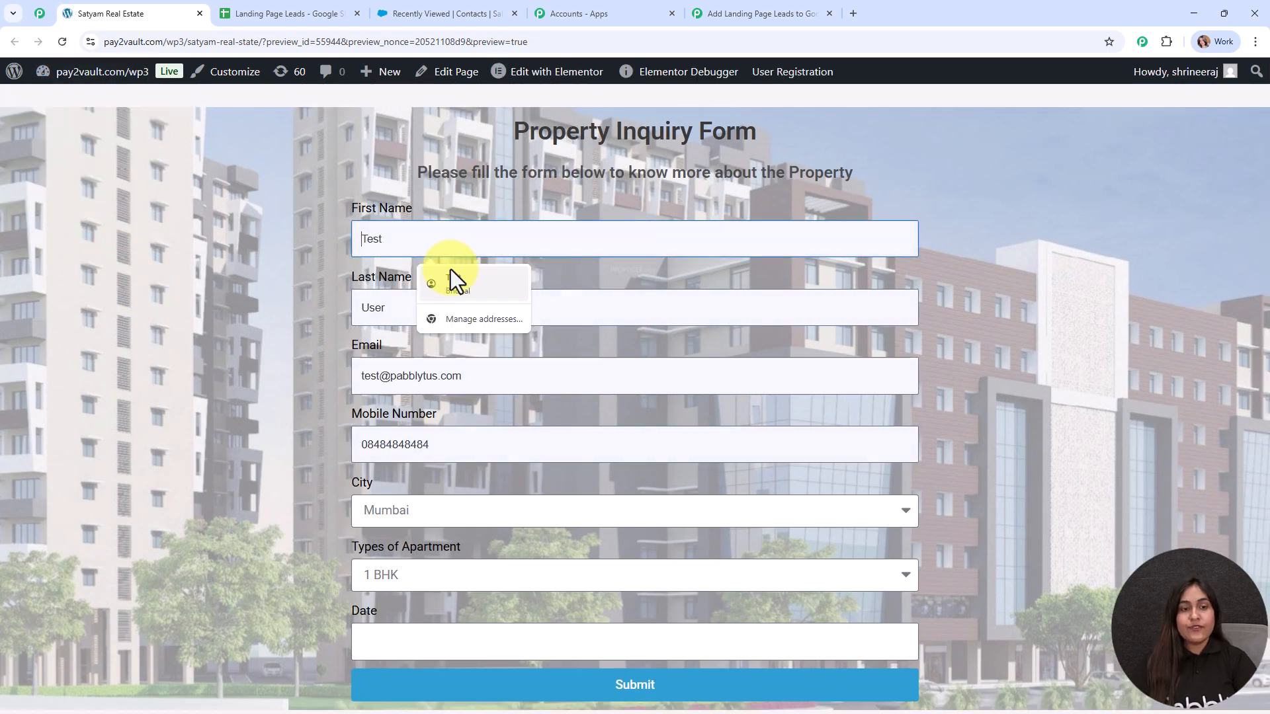
text(Smart)
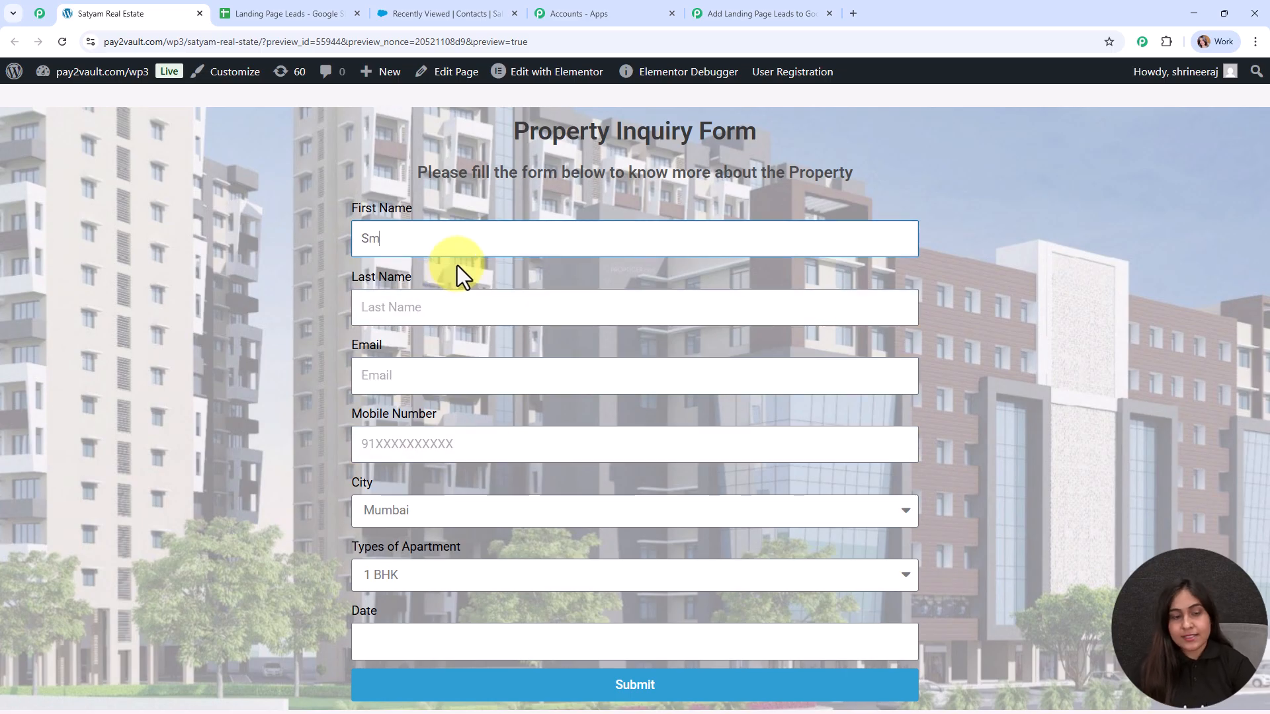
click(458, 307)
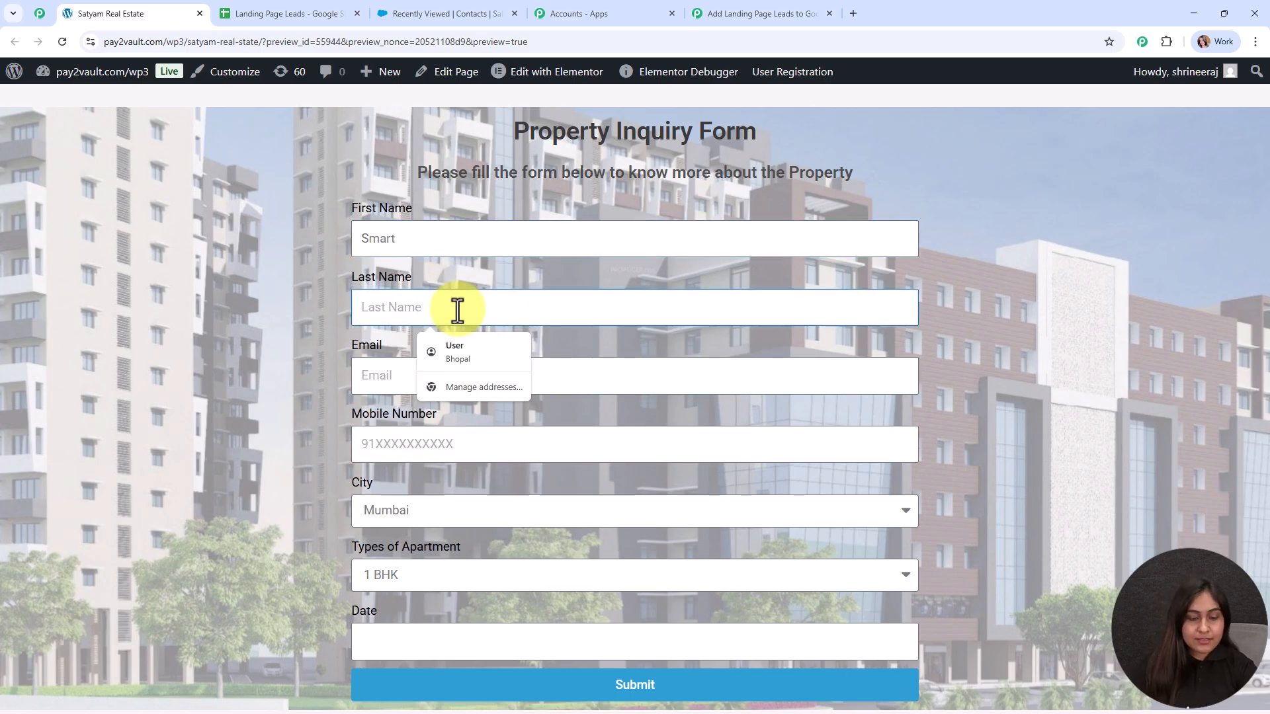
click(455, 352)
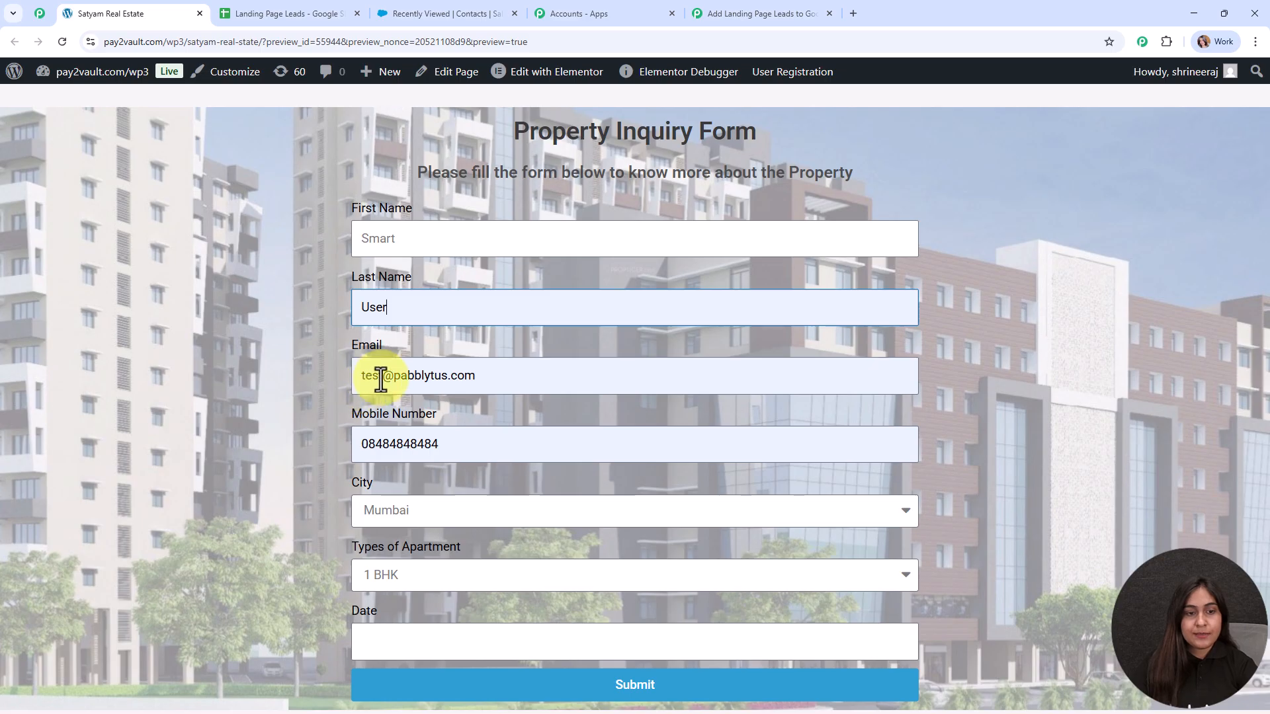
Step: Replace the email's name part and the mobile number with the test lead's details
double_click(370, 376)
key(BackSpace)
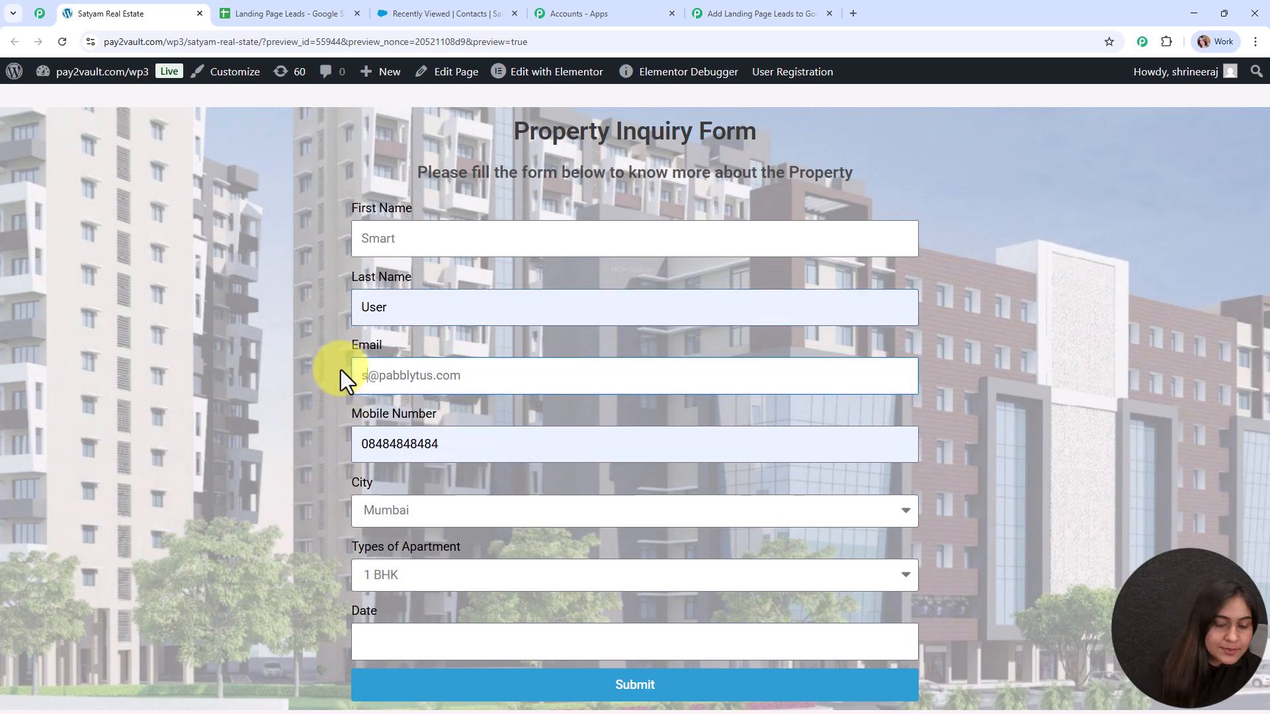
text(smart)
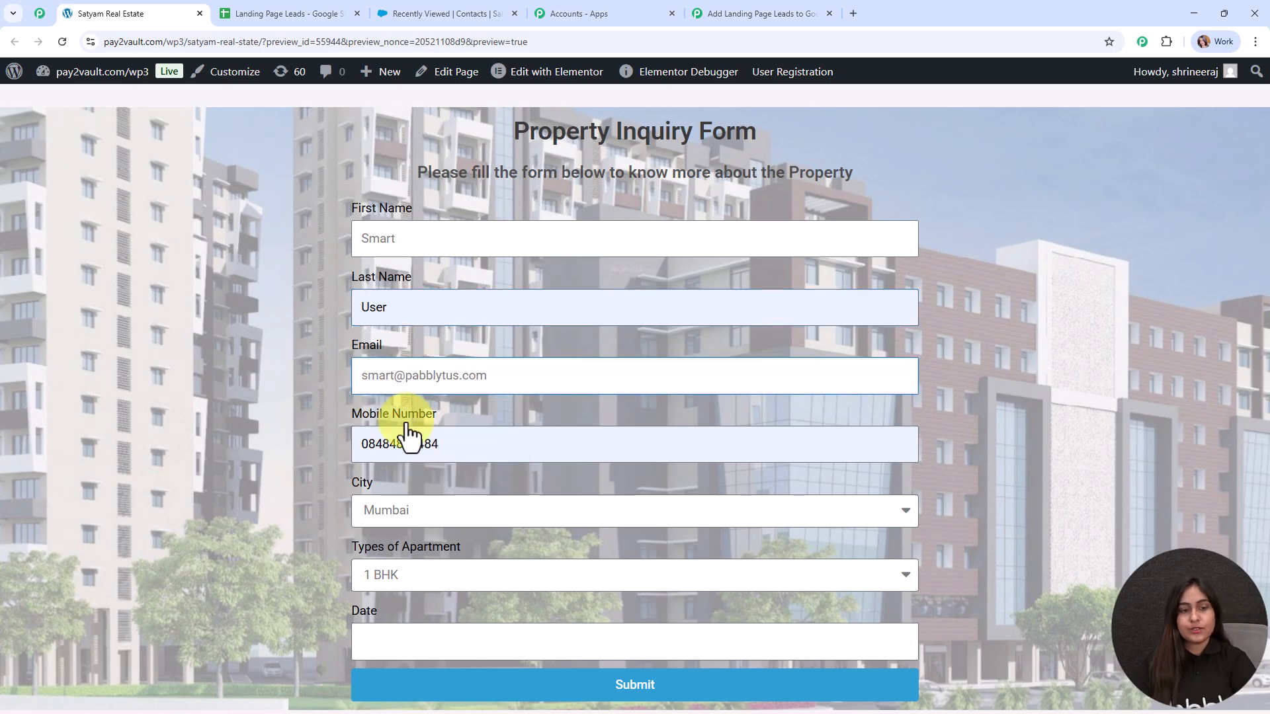
double_click(454, 441)
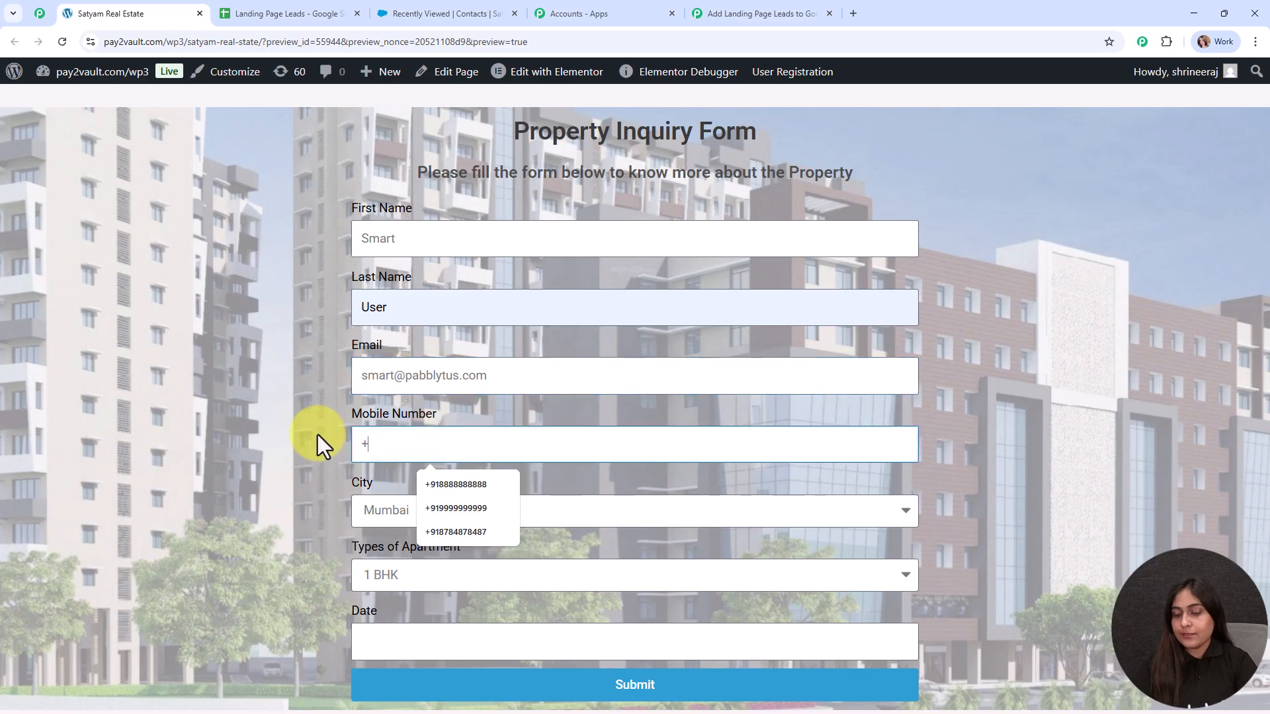
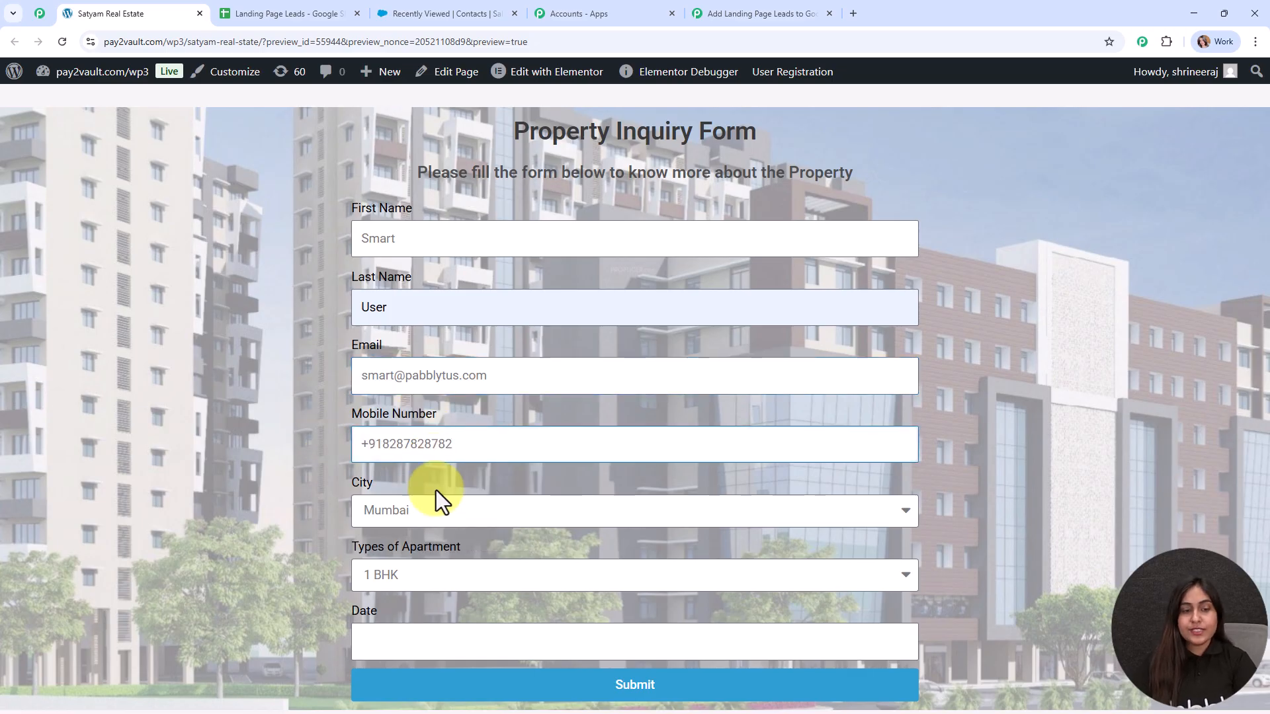
Step: Choose Hyderabad, 3 BHK and the 26th, submit the inquiry, and check the success message
click(442, 513)
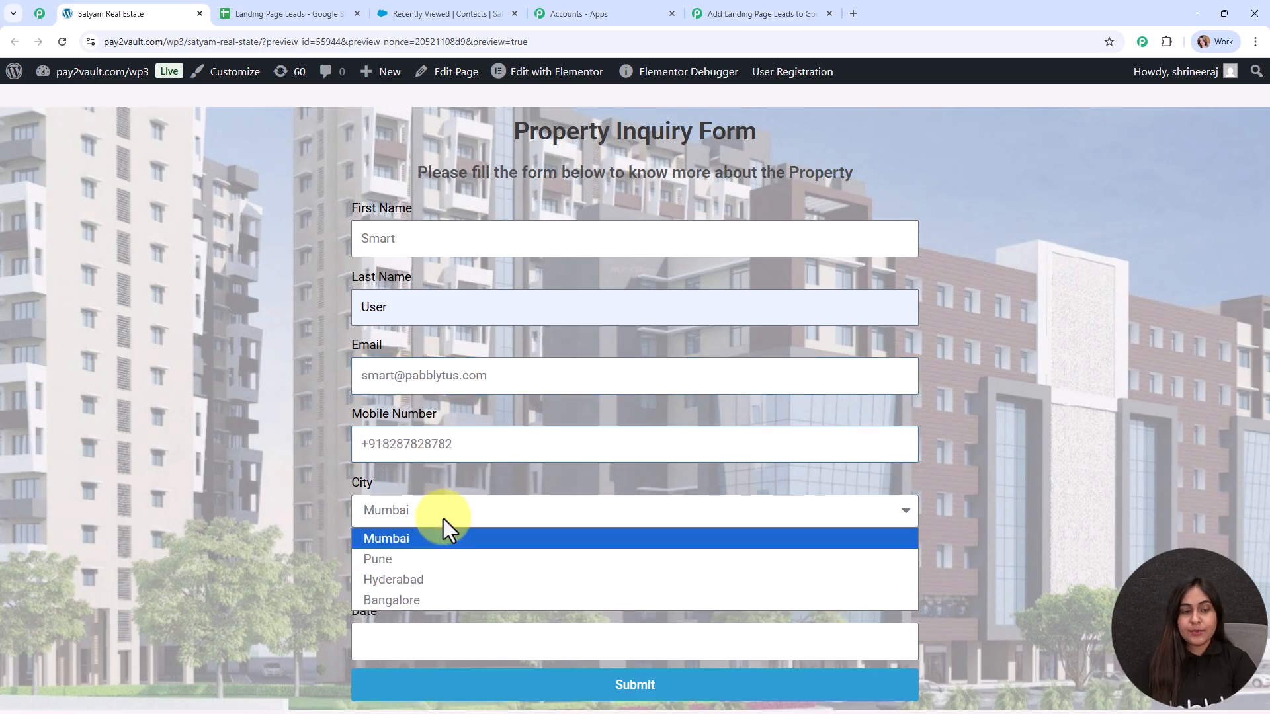
click(446, 580)
click(411, 578)
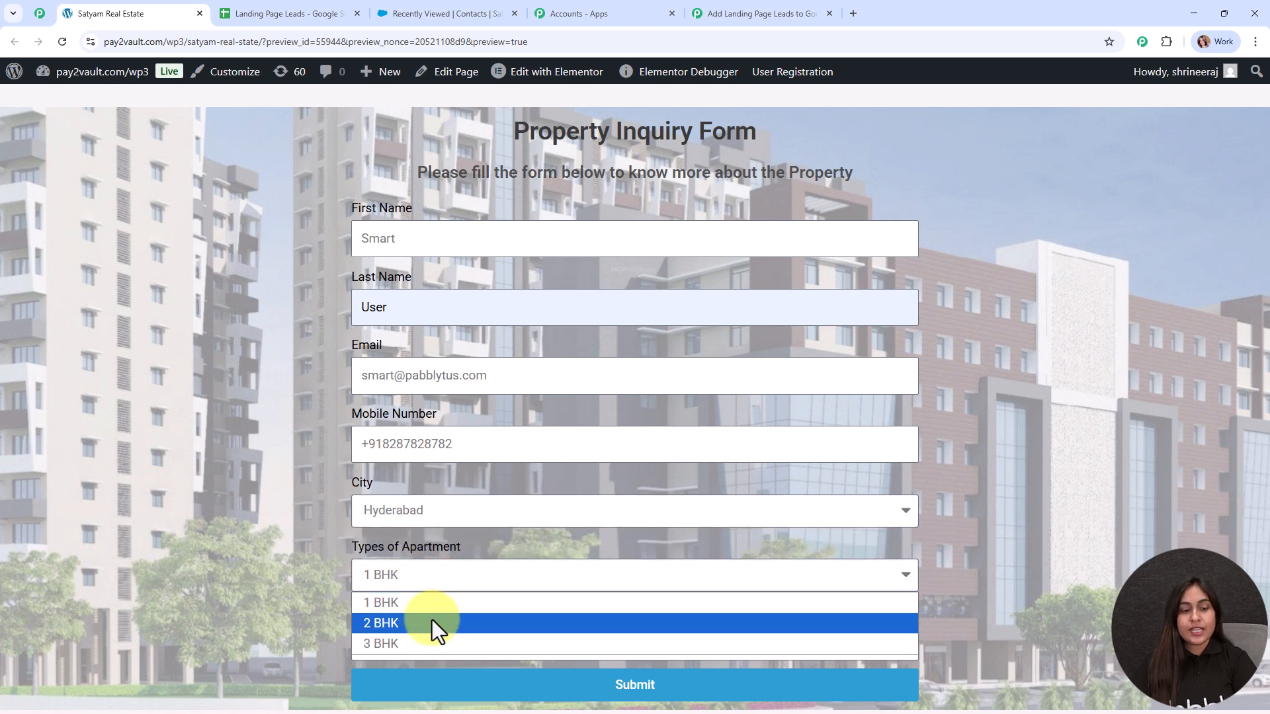
click(434, 644)
click(433, 643)
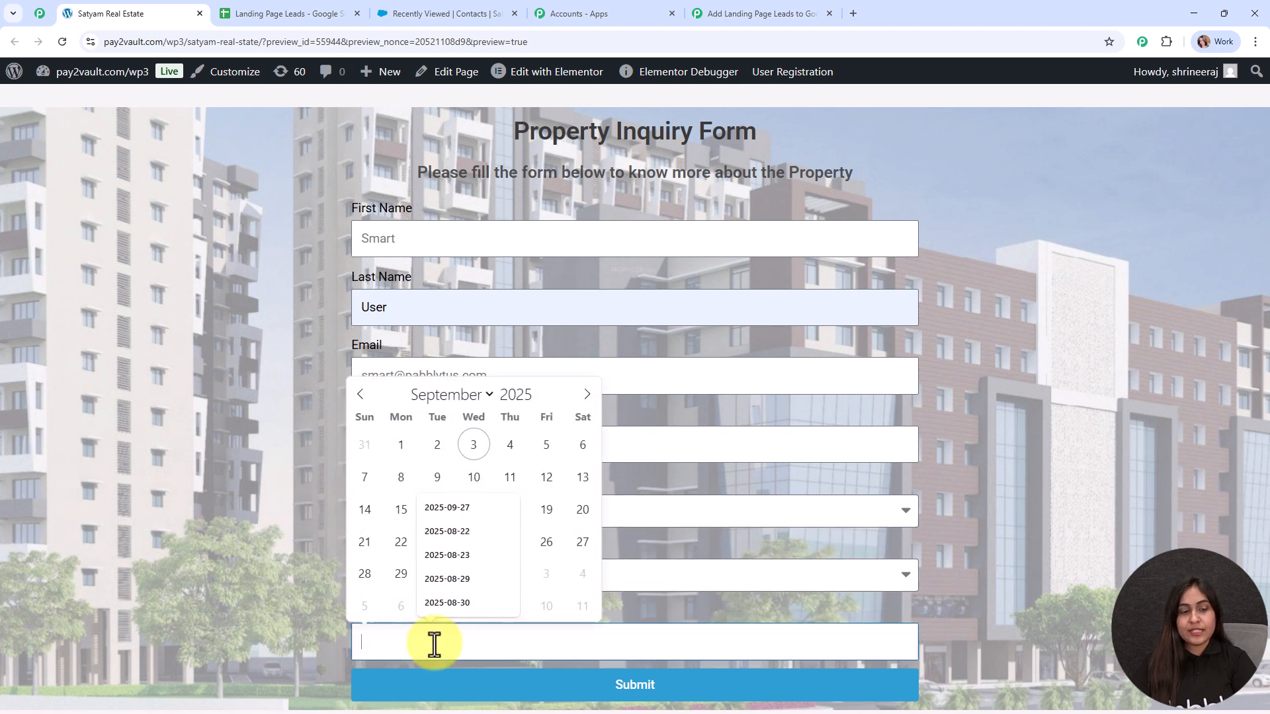
click(539, 562)
click(567, 686)
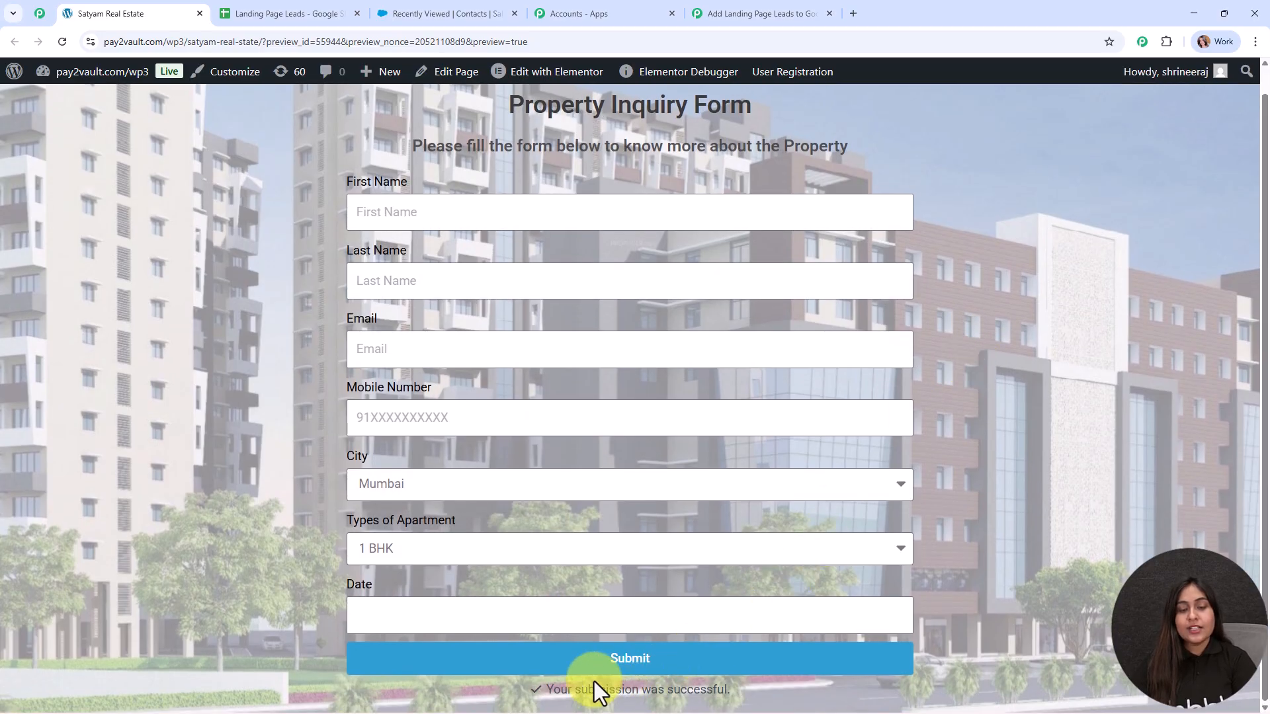
drag(639, 681, 757, 694)
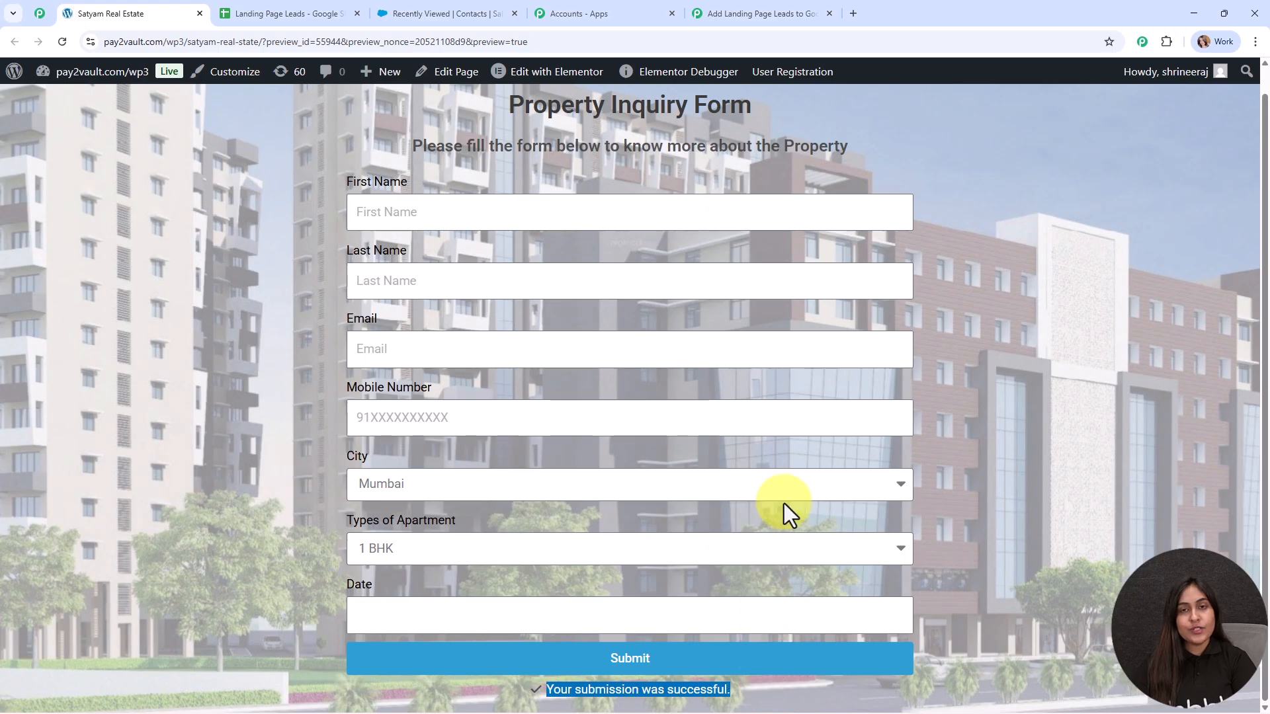
click(1004, 221)
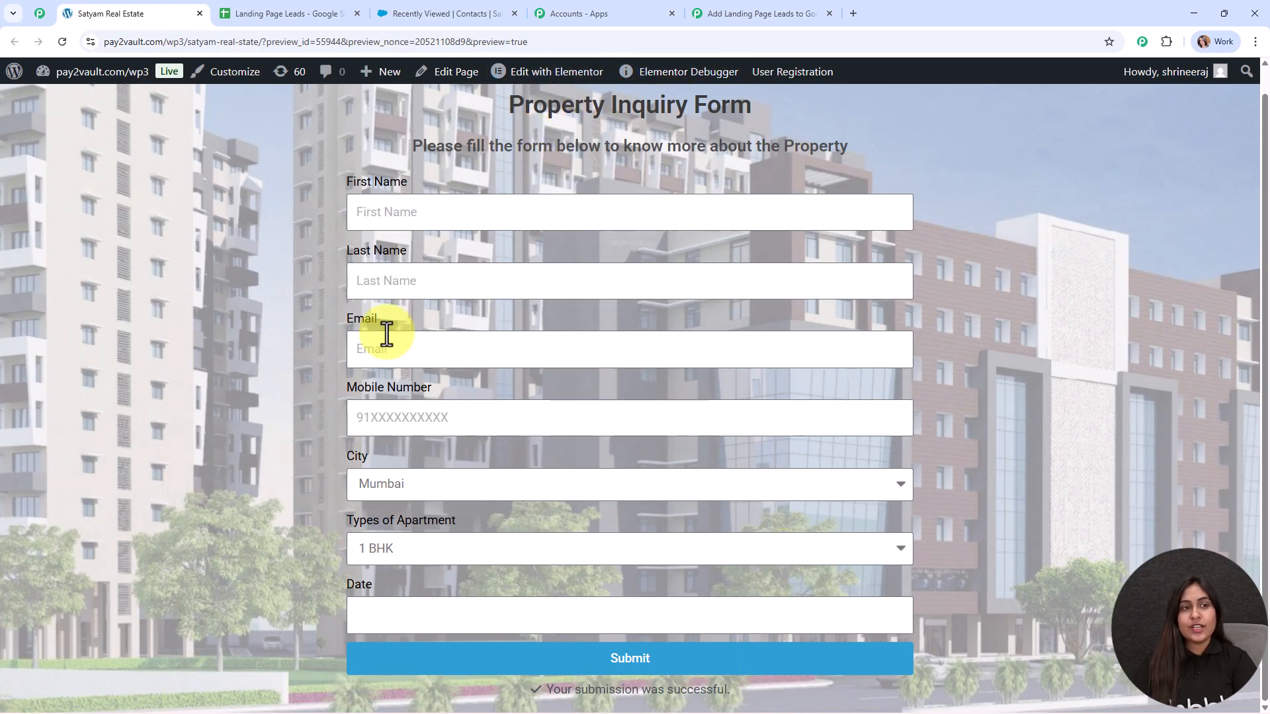
click(288, 9)
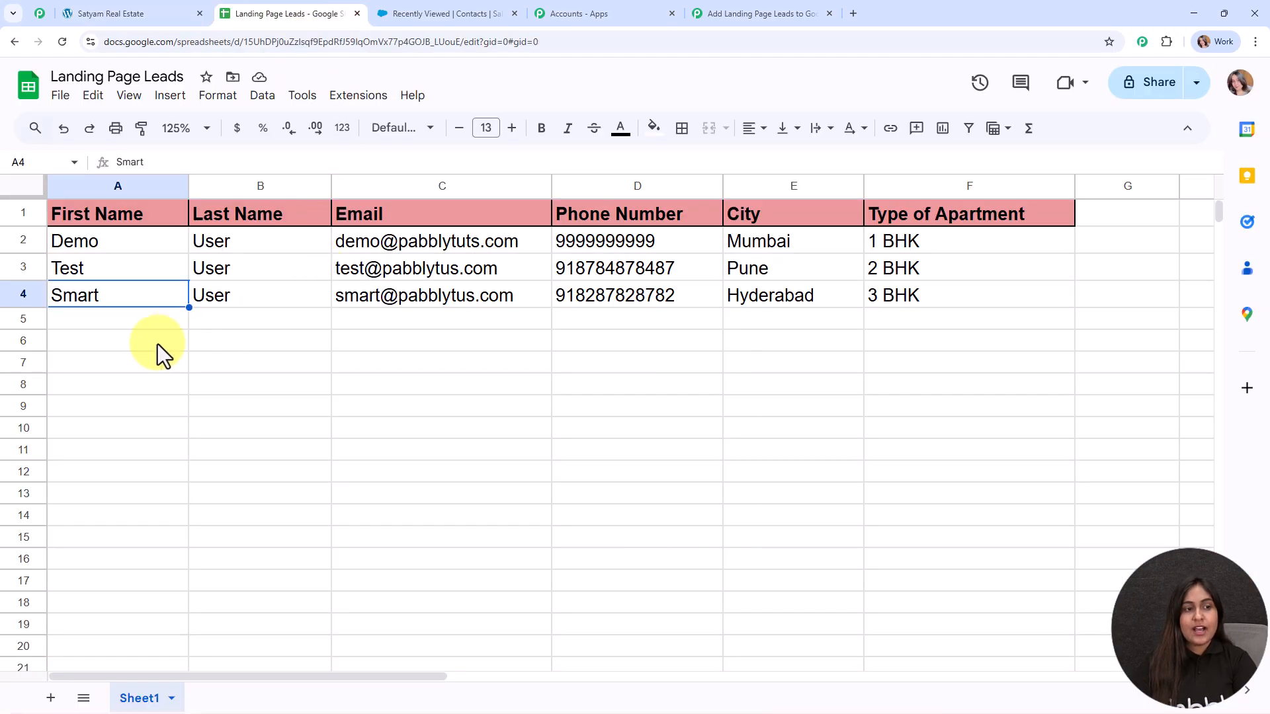
Step: Verify the Hyderabad 3 BHK lead's name, email, phone, city and apartment type in A4–F4, then view Salesforce contacts
click(122, 326)
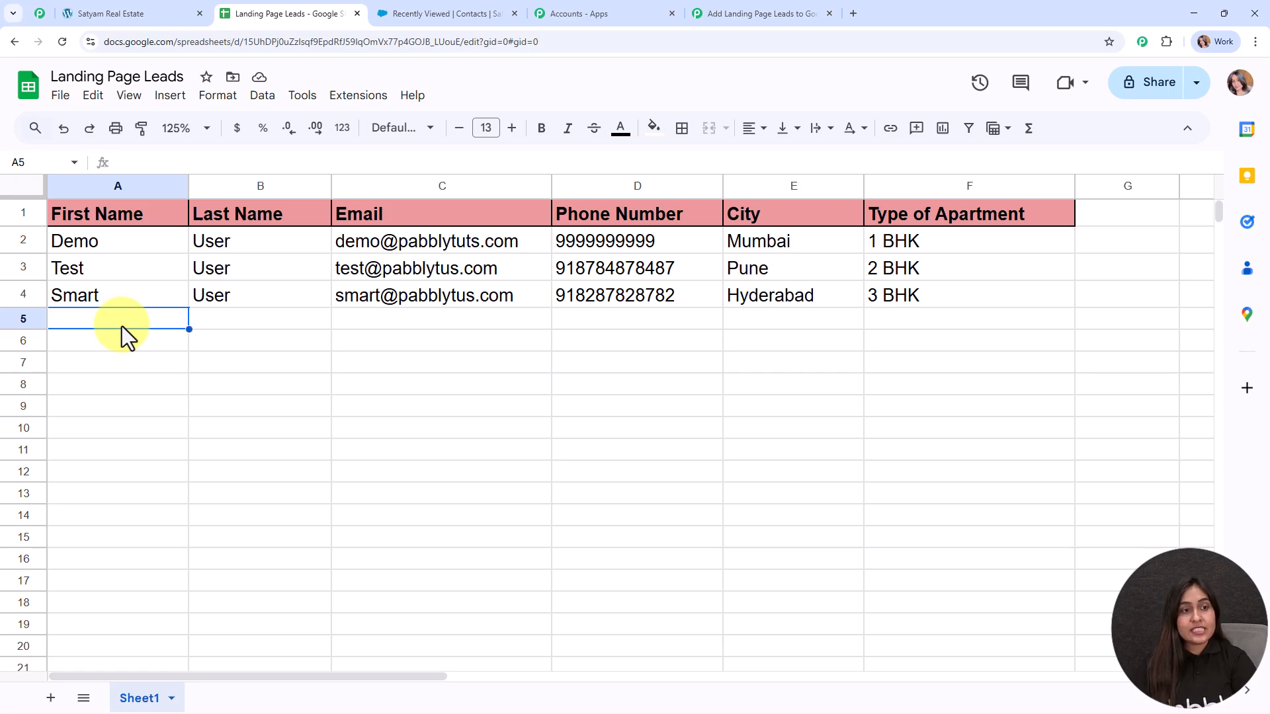
click(129, 295)
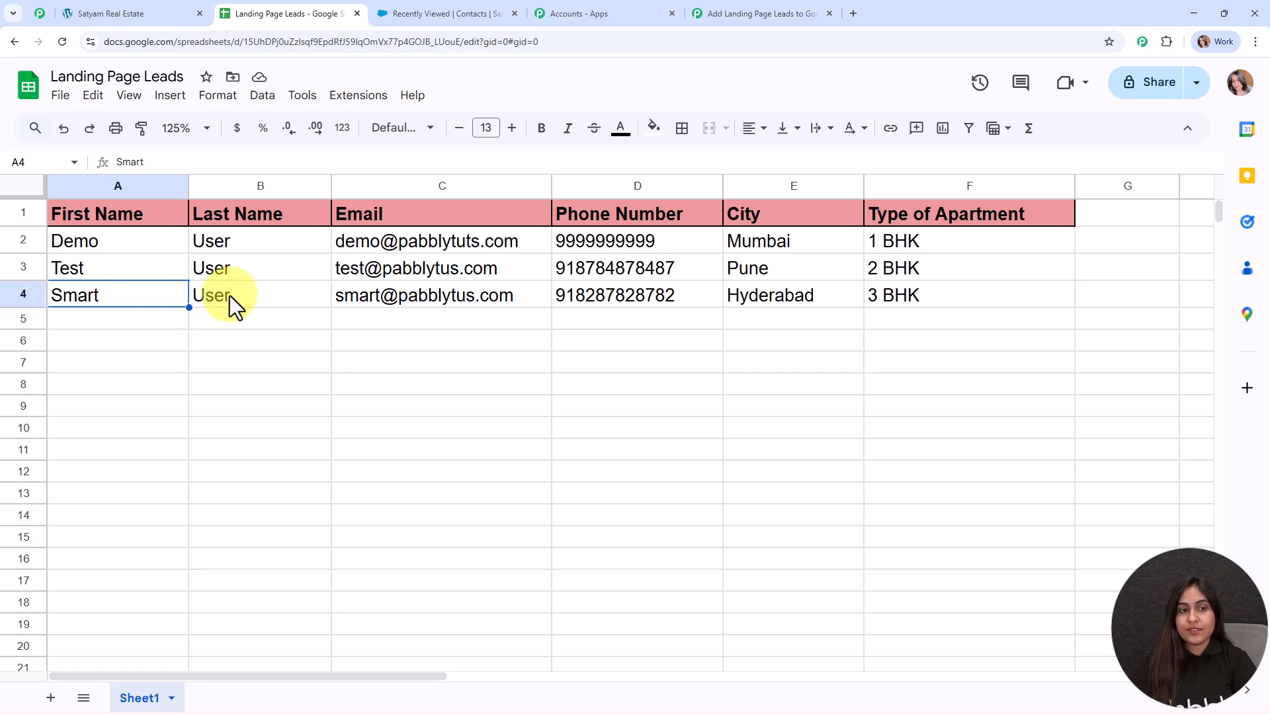
click(218, 296)
click(438, 299)
click(672, 295)
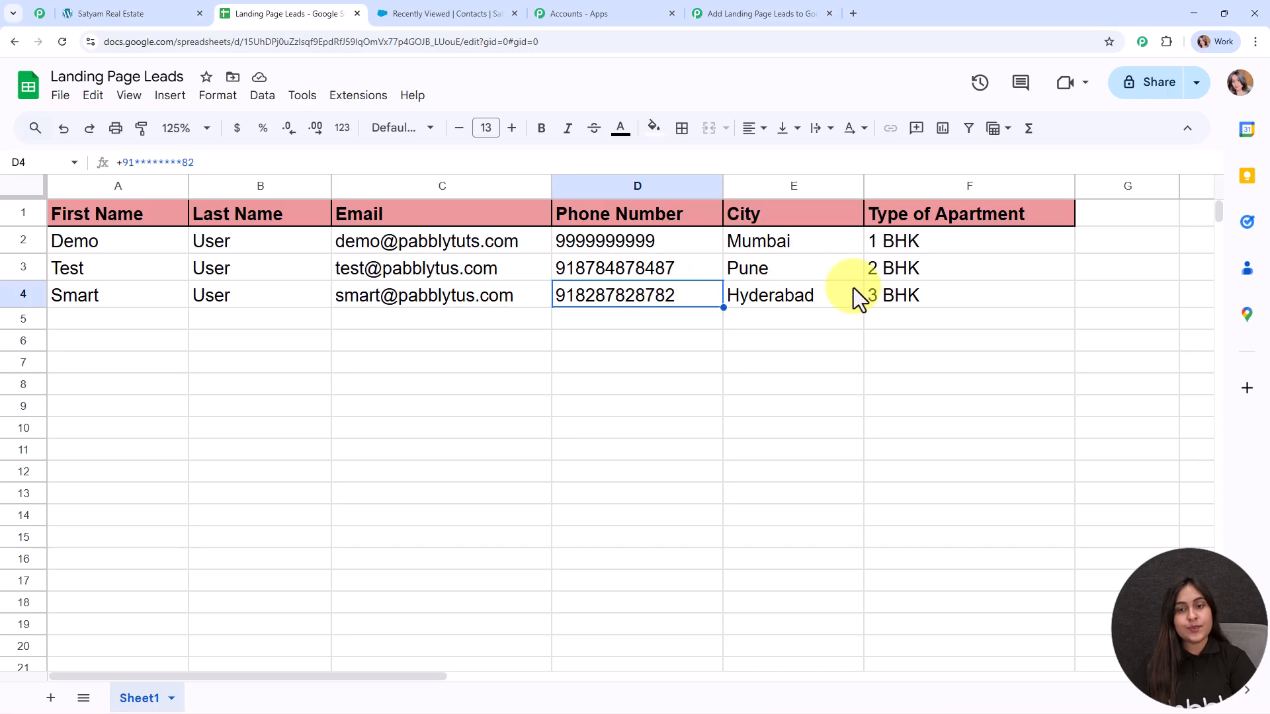
click(853, 291)
click(978, 292)
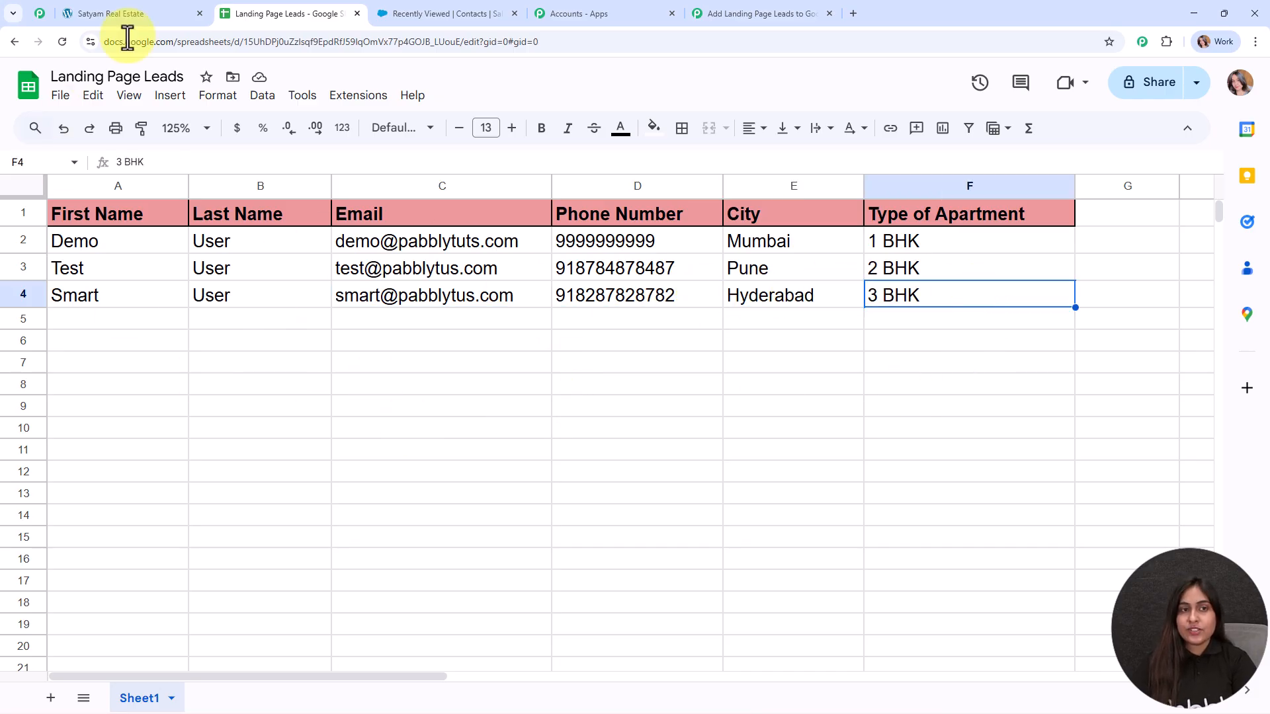
click(451, 12)
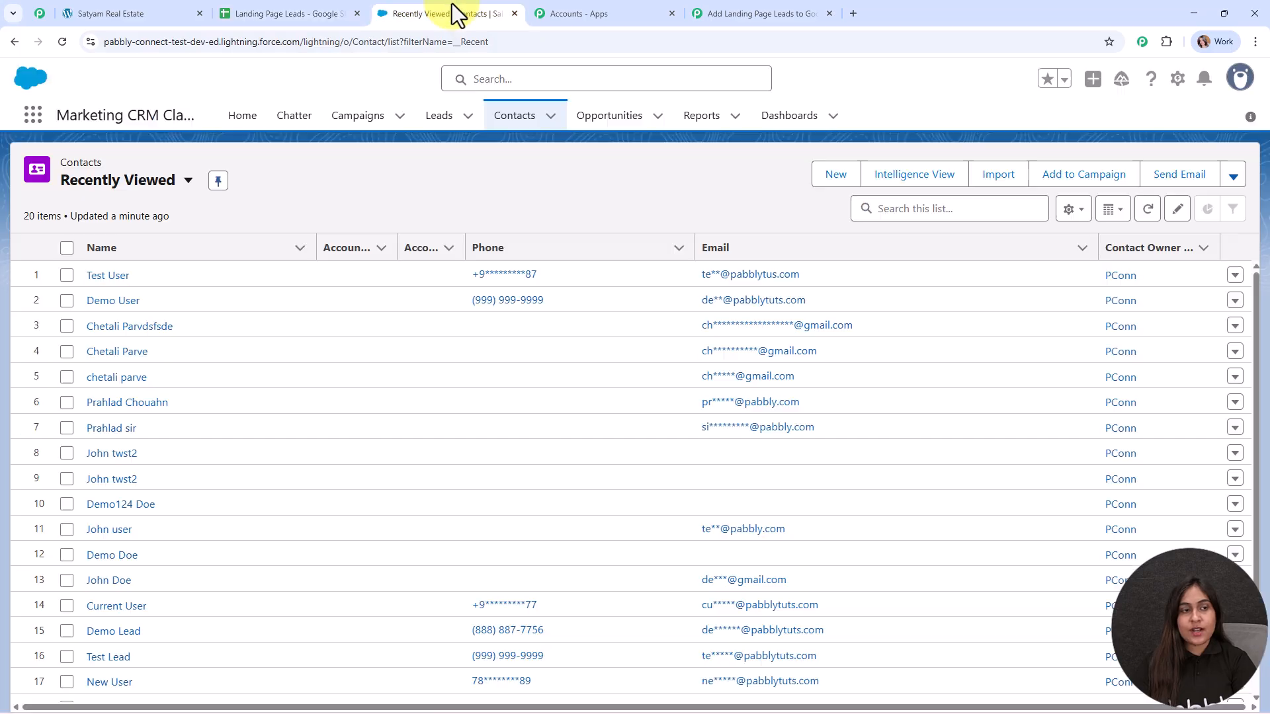
Step: Reload Salesforce Contacts to confirm 21 items with the new lead on top, then return to Pabbly
click(69, 49)
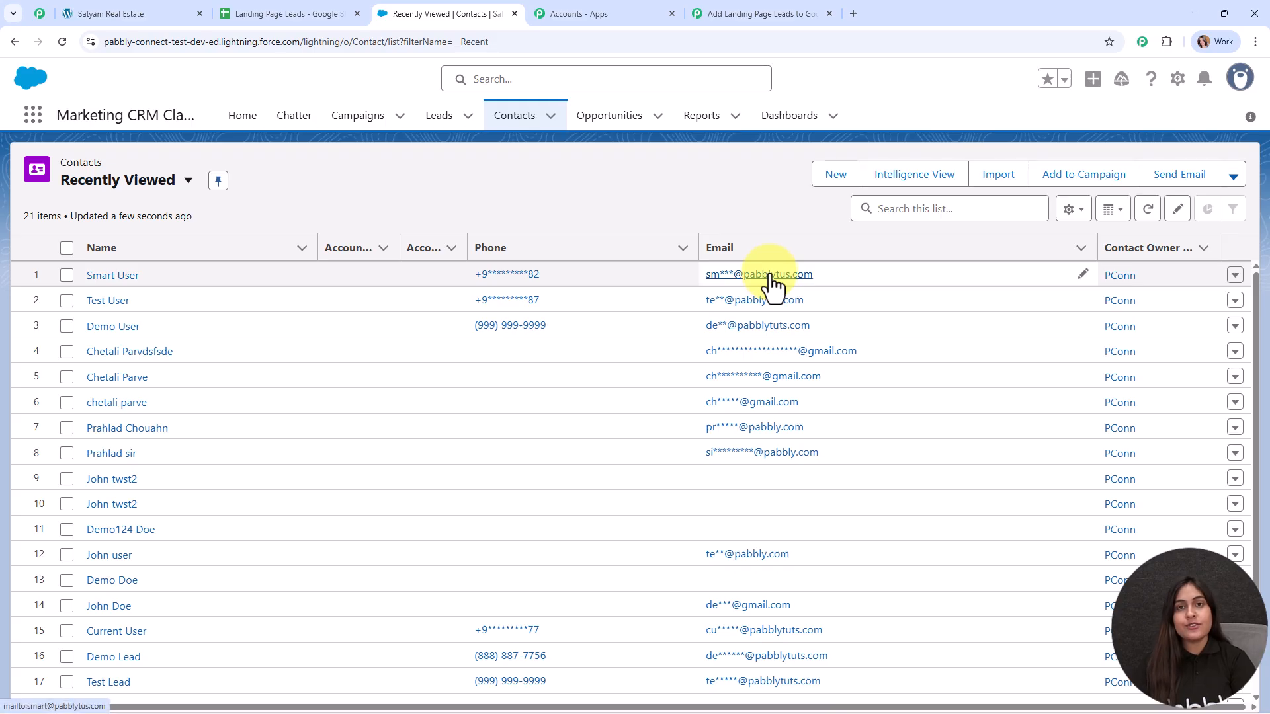
click(752, 12)
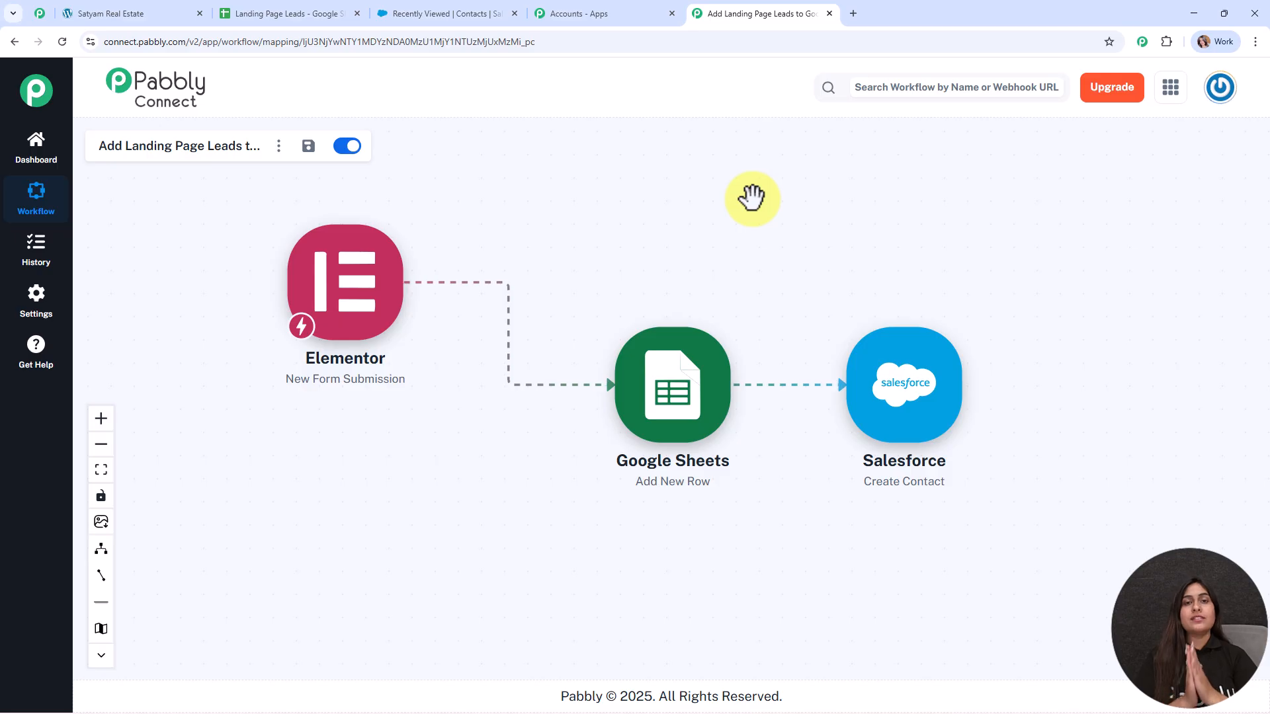